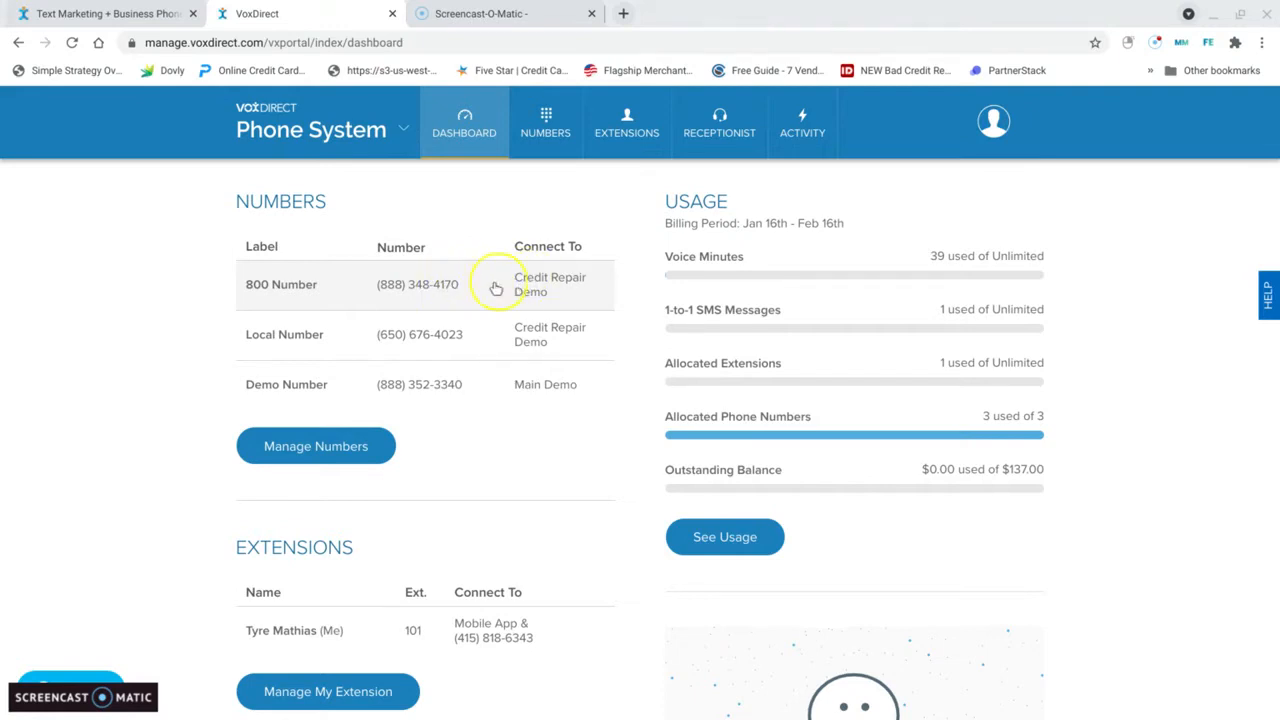
# Step: Open the list of virtual receptionists and add a new virtual receptionist
pyautogui.moveTo(752, 128)
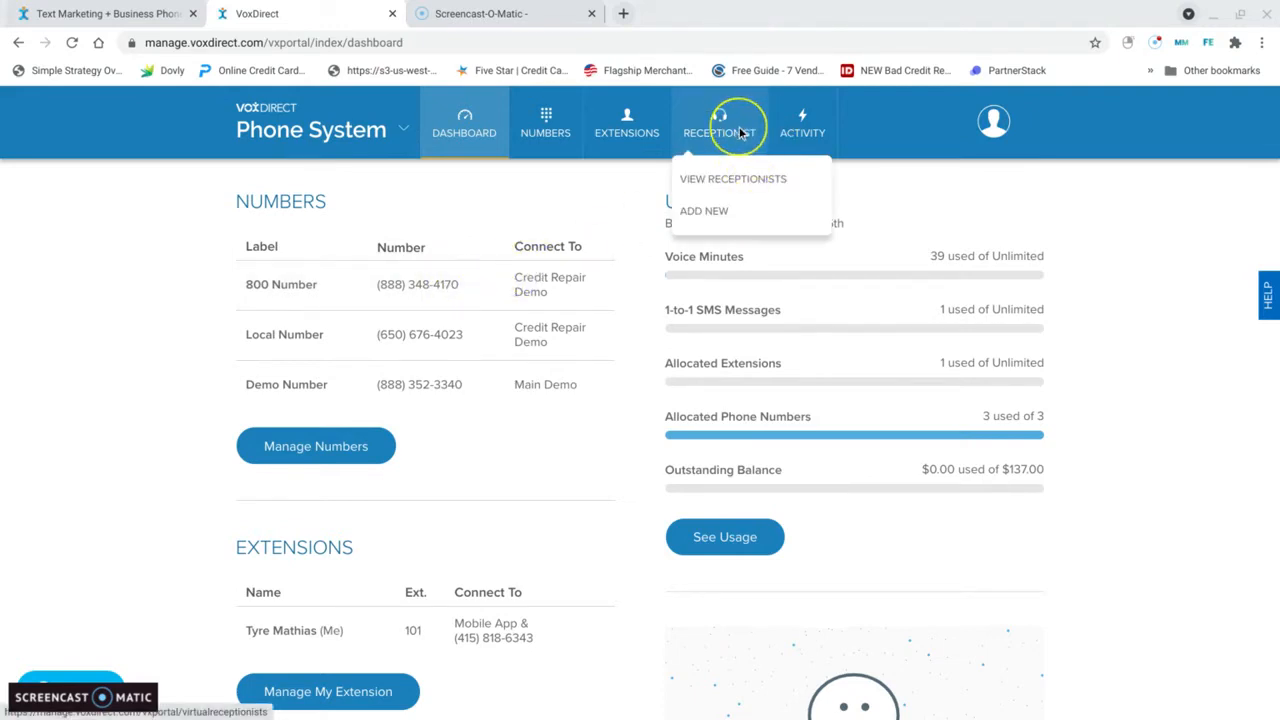
pyautogui.click(749, 189)
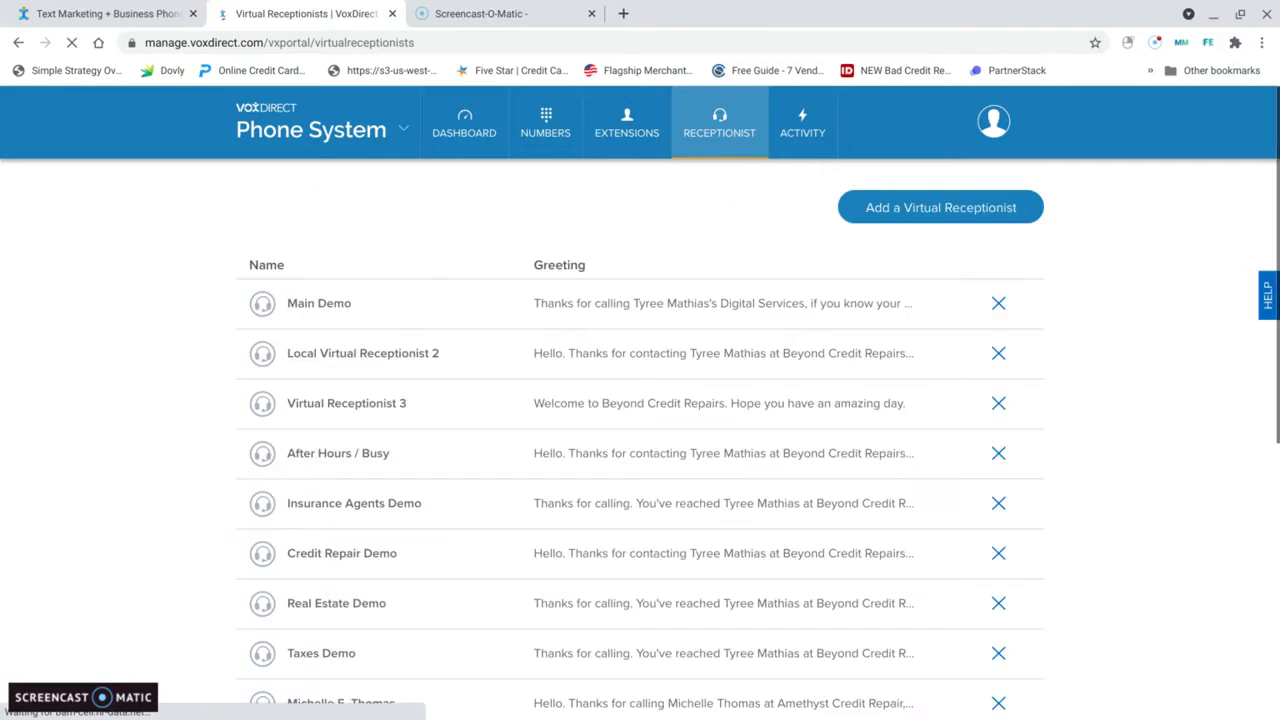
pyautogui.scroll(-5, 650, 260)
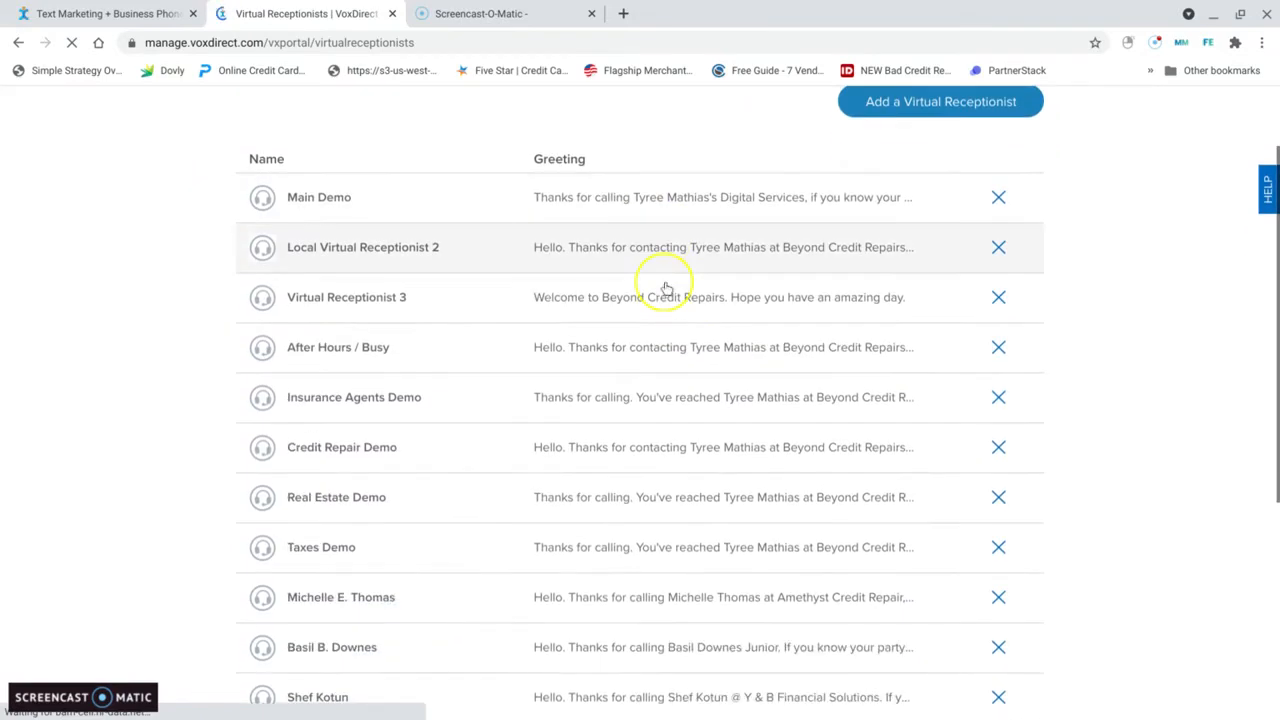
pyautogui.scroll(5, 774, 420)
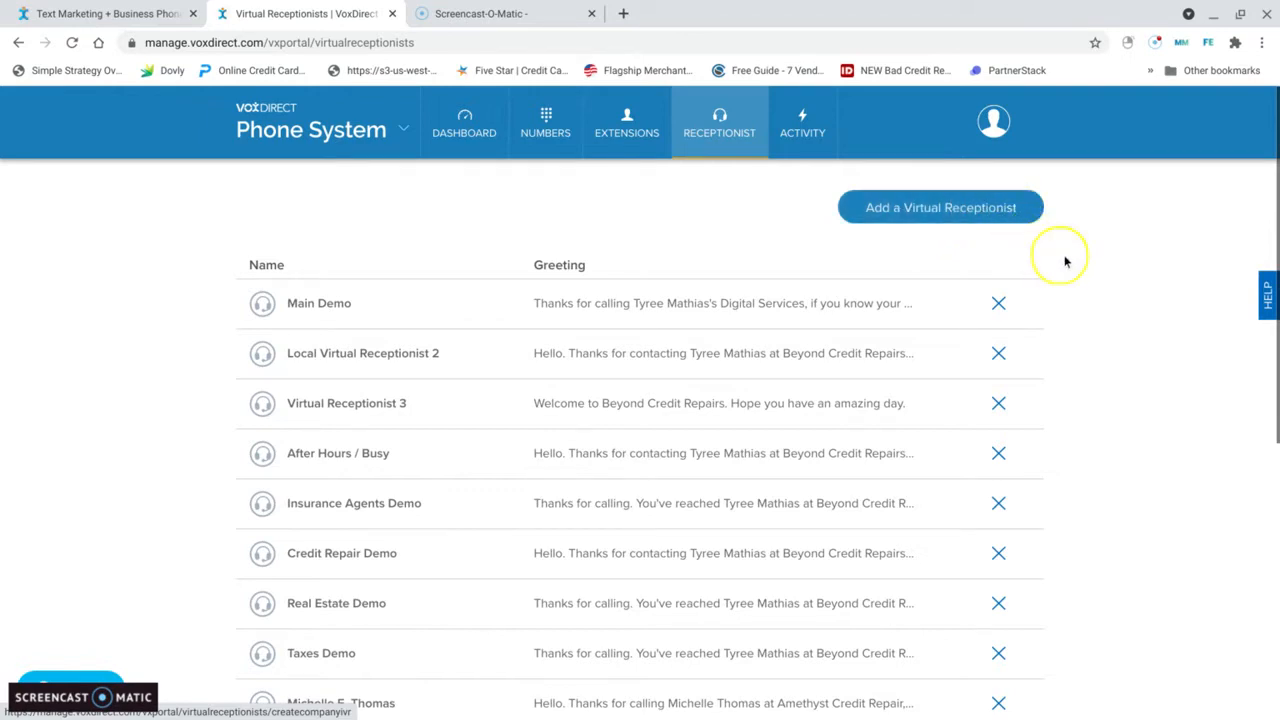
pyautogui.click(962, 209)
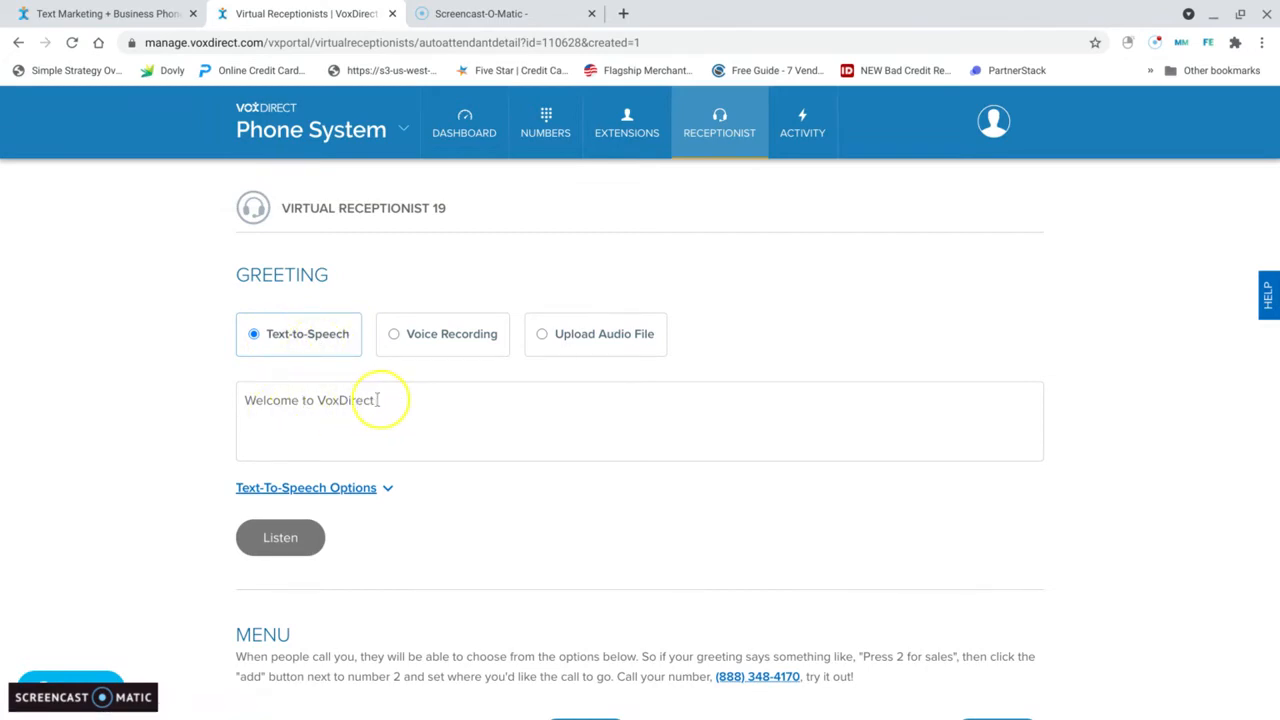
# Step: Look at the Voice Recording and Upload Audio File greeting options, and return the greeting type to Text-to-Speech
pyautogui.click(416, 344)
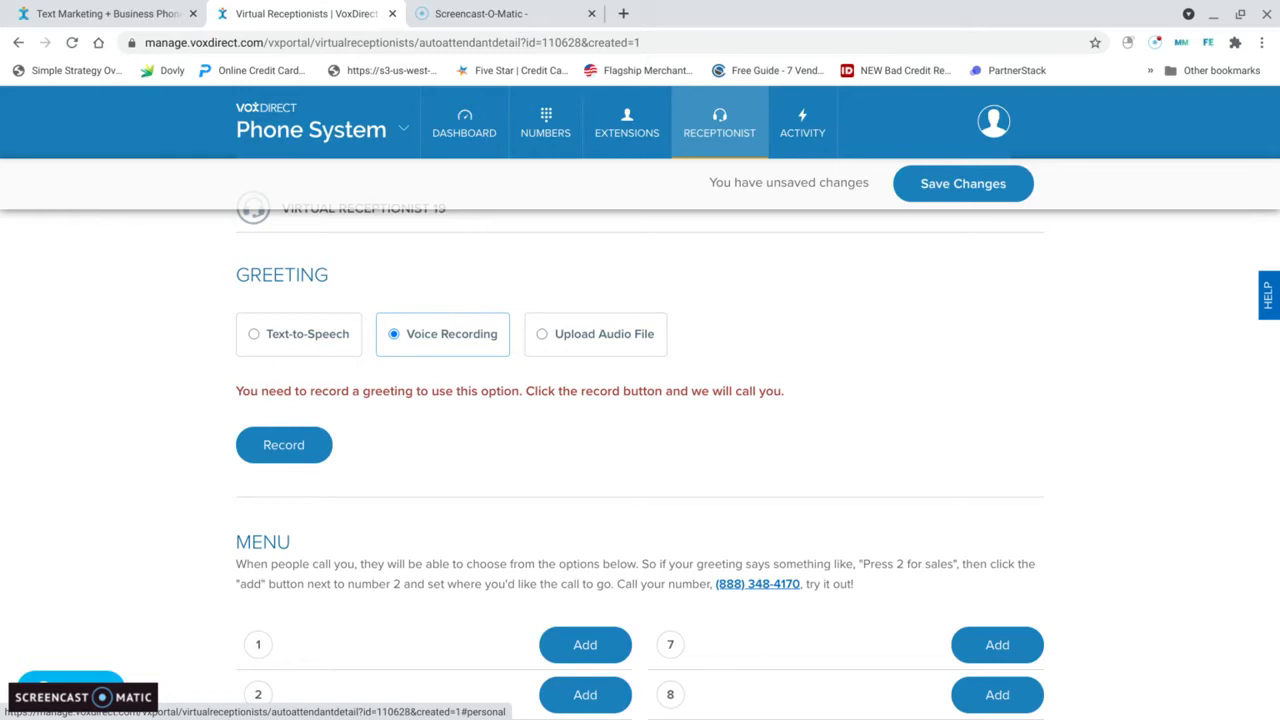
pyautogui.click(578, 336)
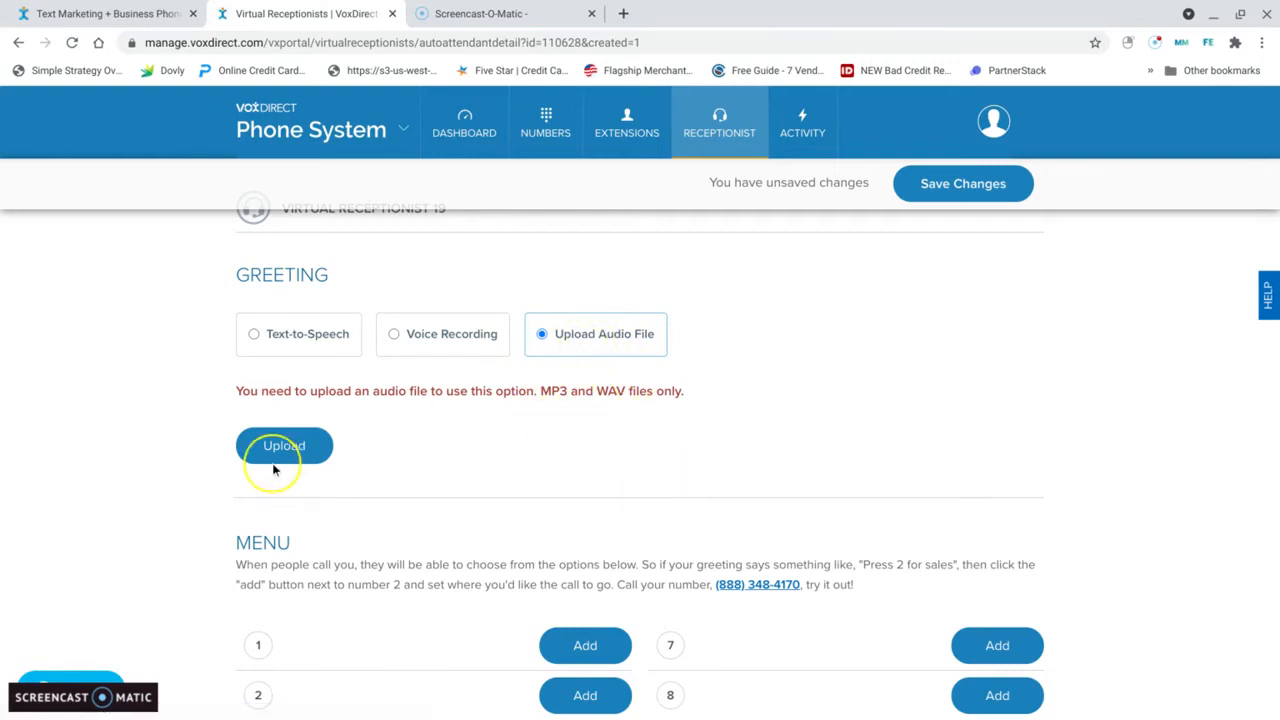
pyautogui.click(400, 334)
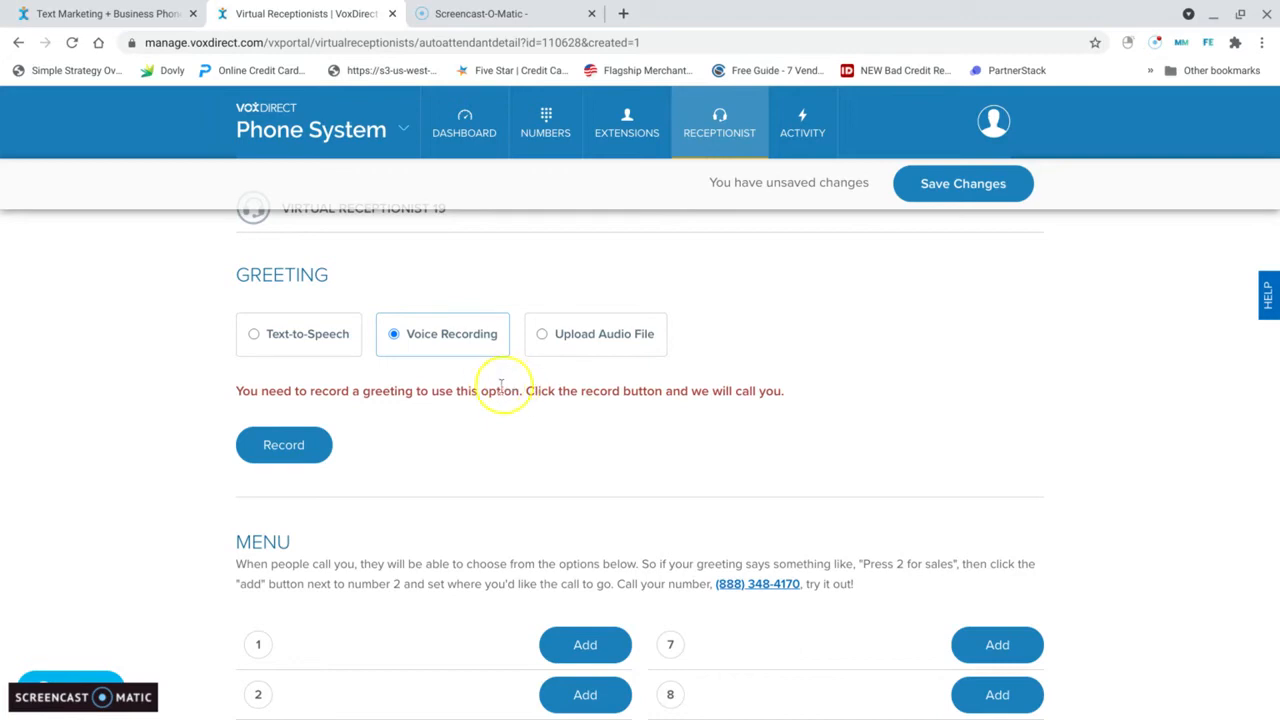
pyautogui.click(275, 345)
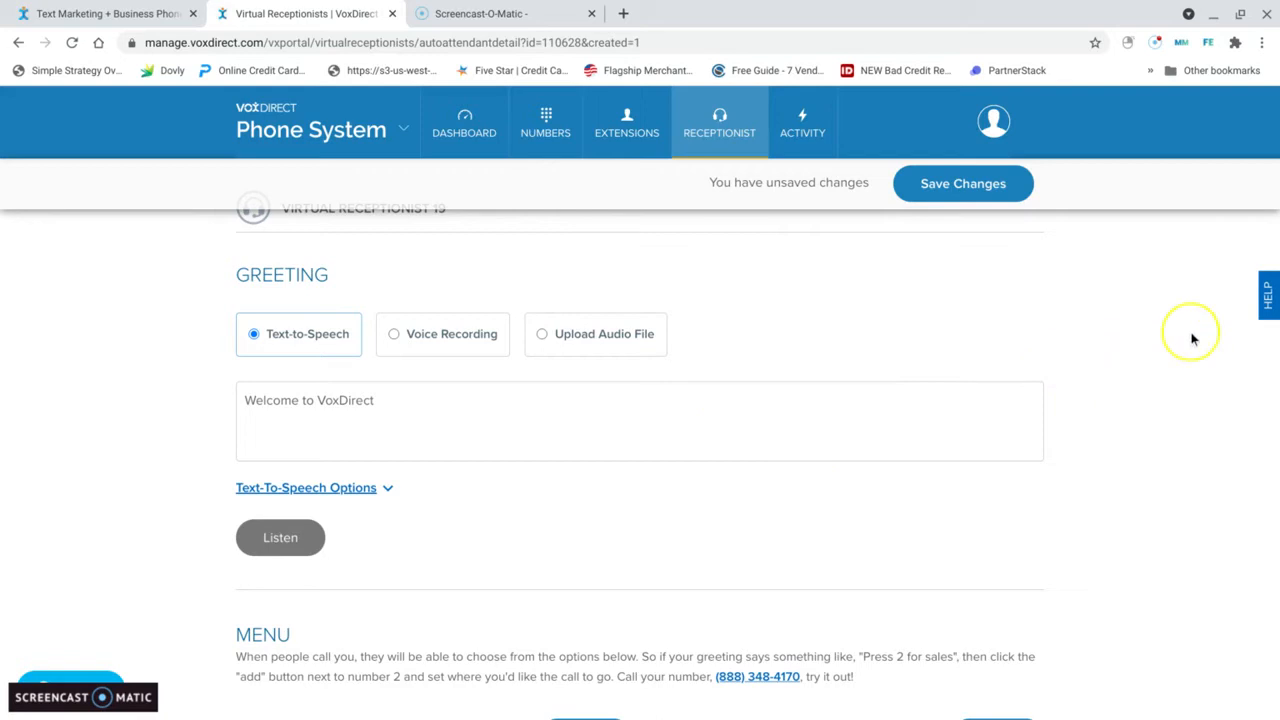
# Step: Examine the new receptionist's keypad menu assignments below the greeting
pyautogui.scroll(-1, 1140, 380)
pyautogui.scroll(-2, 1107, 397)
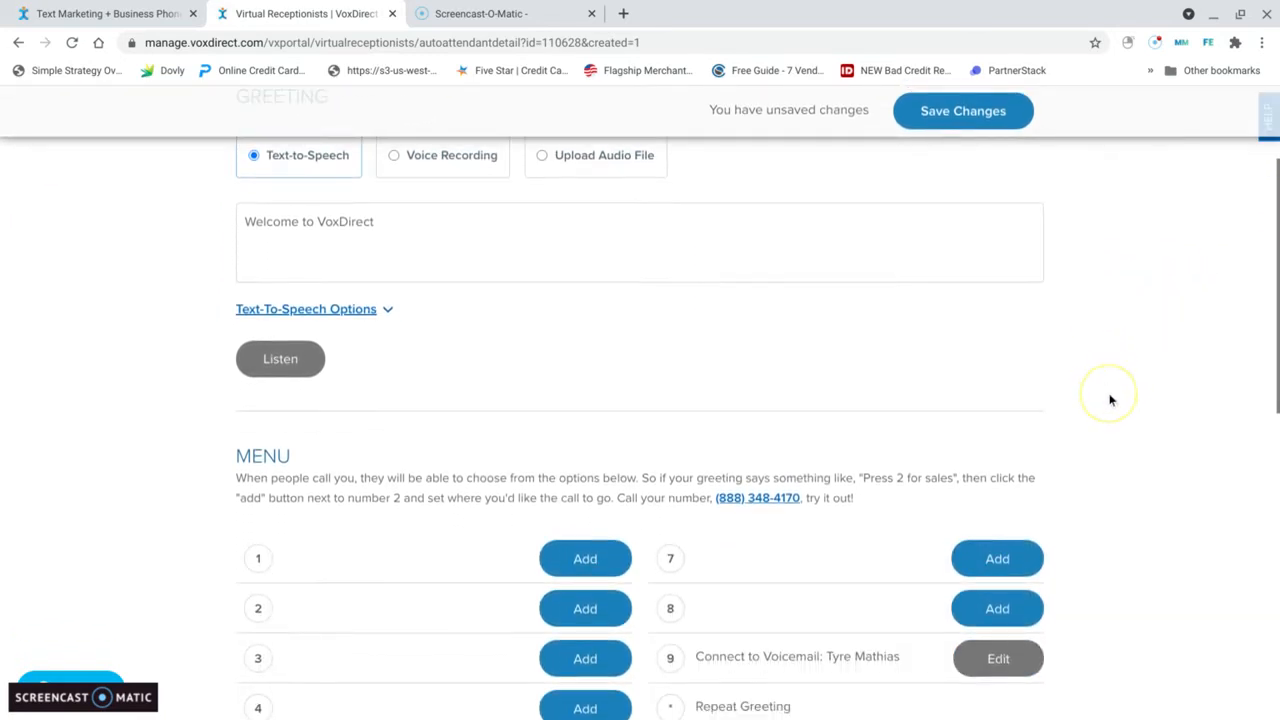
pyautogui.scroll(1, 1122, 390)
pyautogui.scroll(2, 1122, 390)
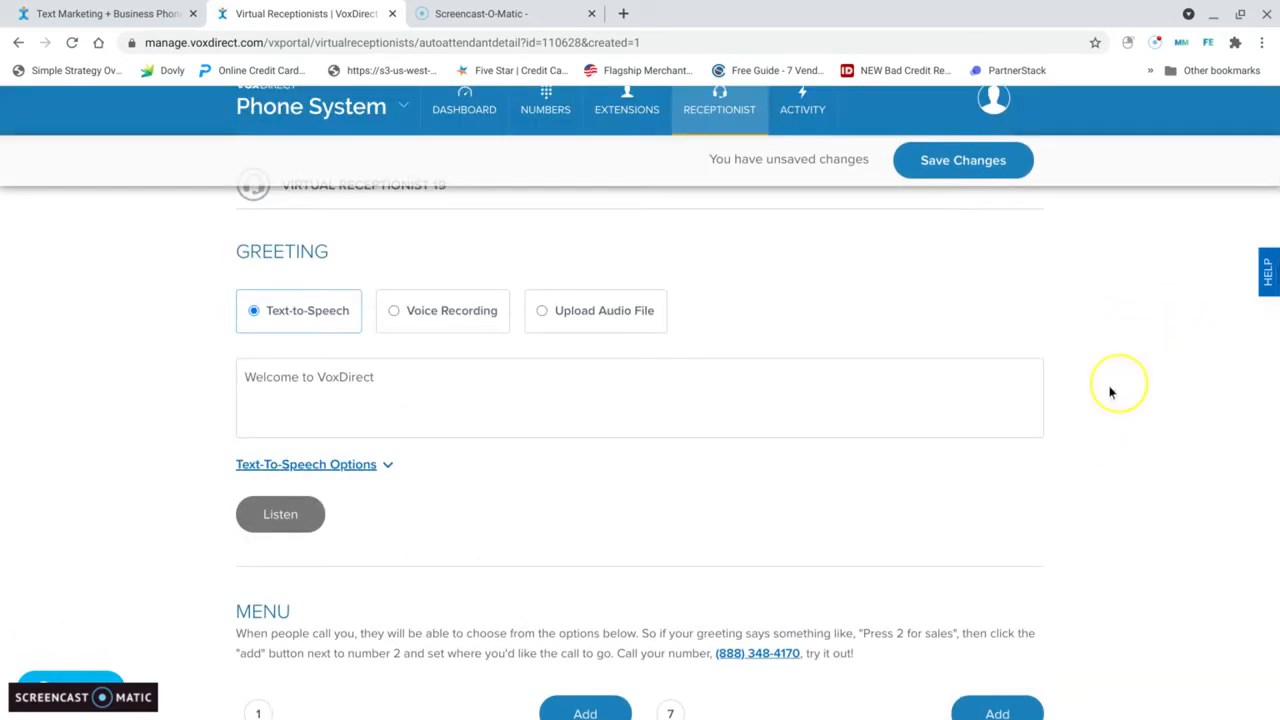
pyautogui.scroll(-3, 1170, 440)
pyautogui.scroll(-1, 1146, 431)
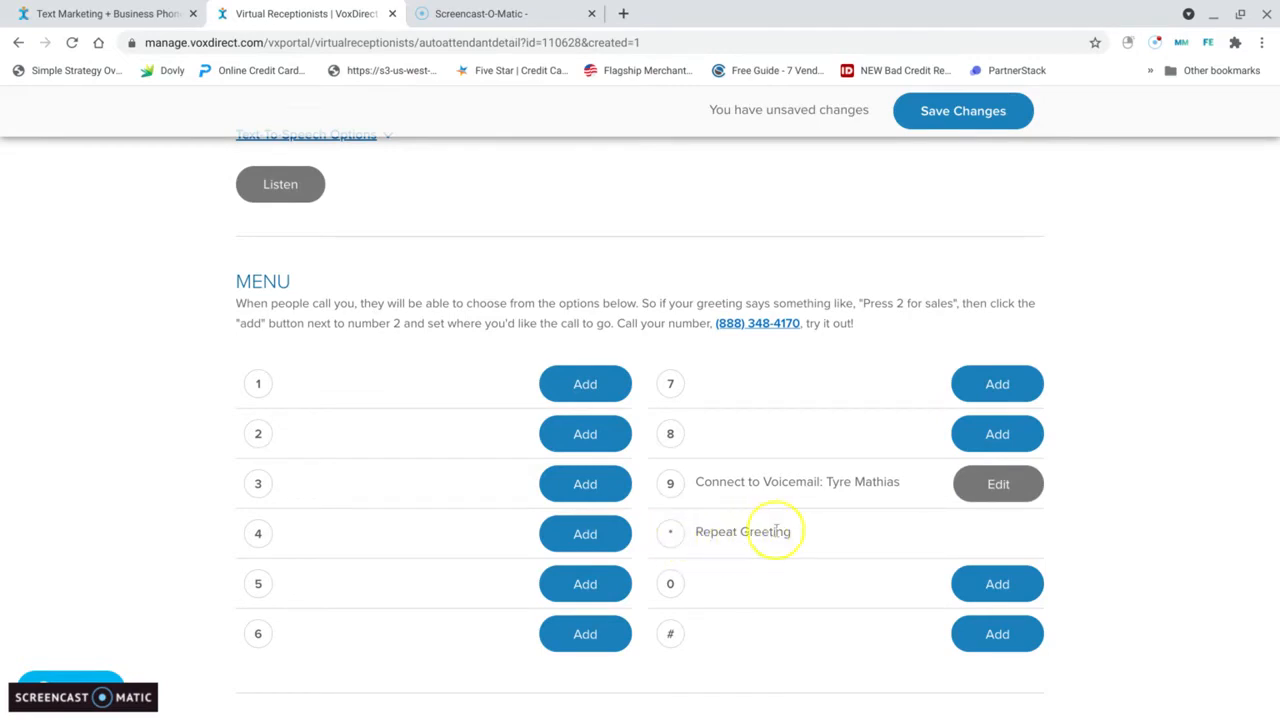
# Step: Replace the default greeting text with "Hello. Thanks for calling" followed by the owner's full name
pyautogui.scroll(4, 652, 384)
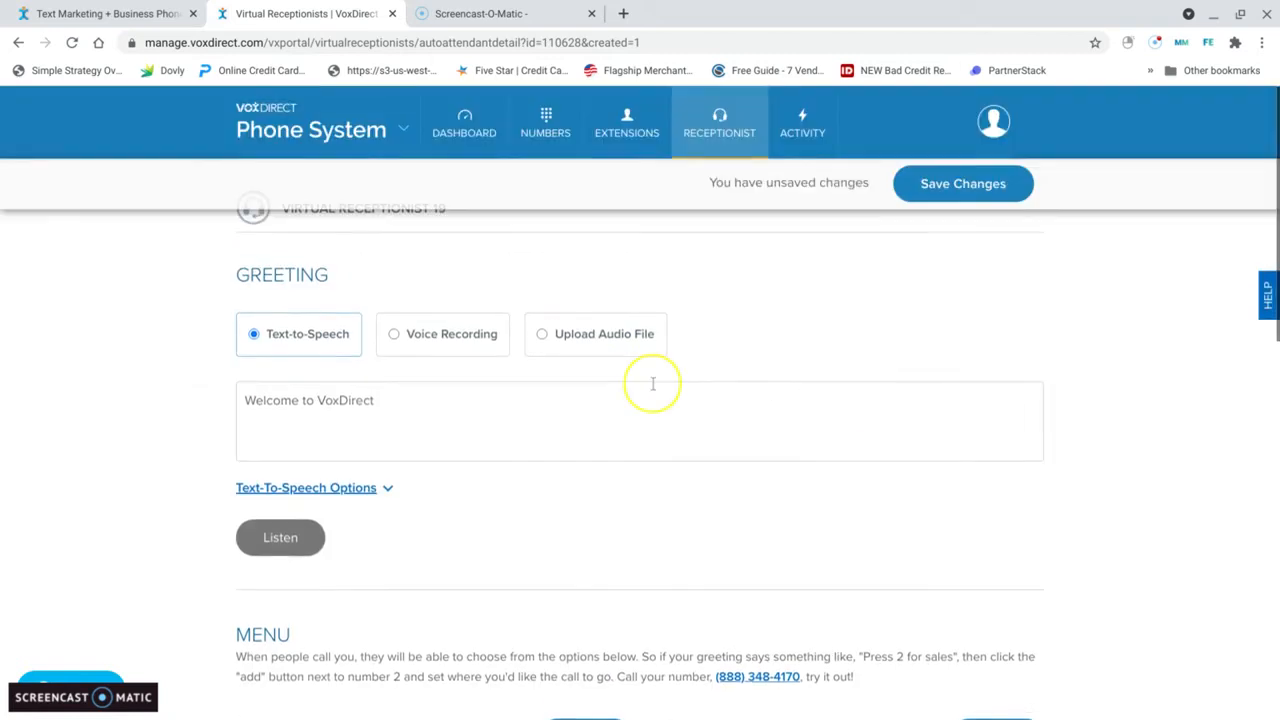
pyautogui.click(387, 401)
pyautogui.press('BackSpace')
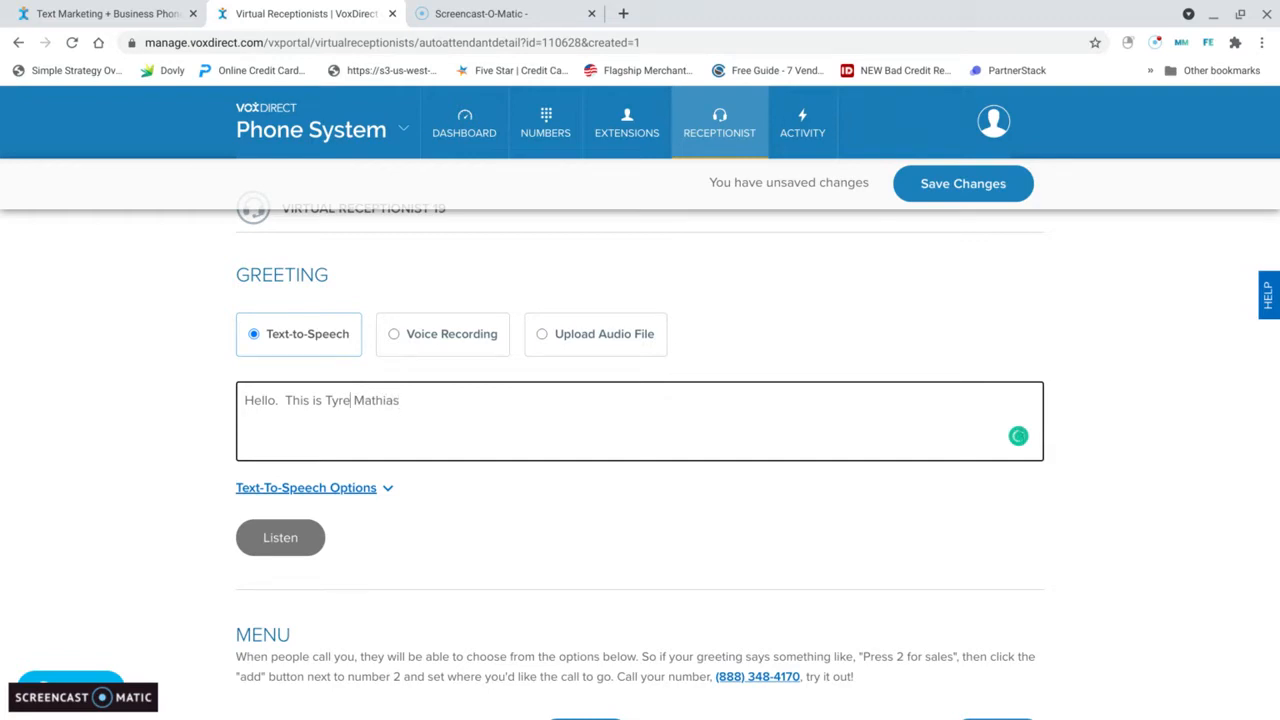
pyautogui.press('BackSpace')
pyautogui.press('BackSpace')
pyautogui.write('anks')
pyautogui.write('for ')
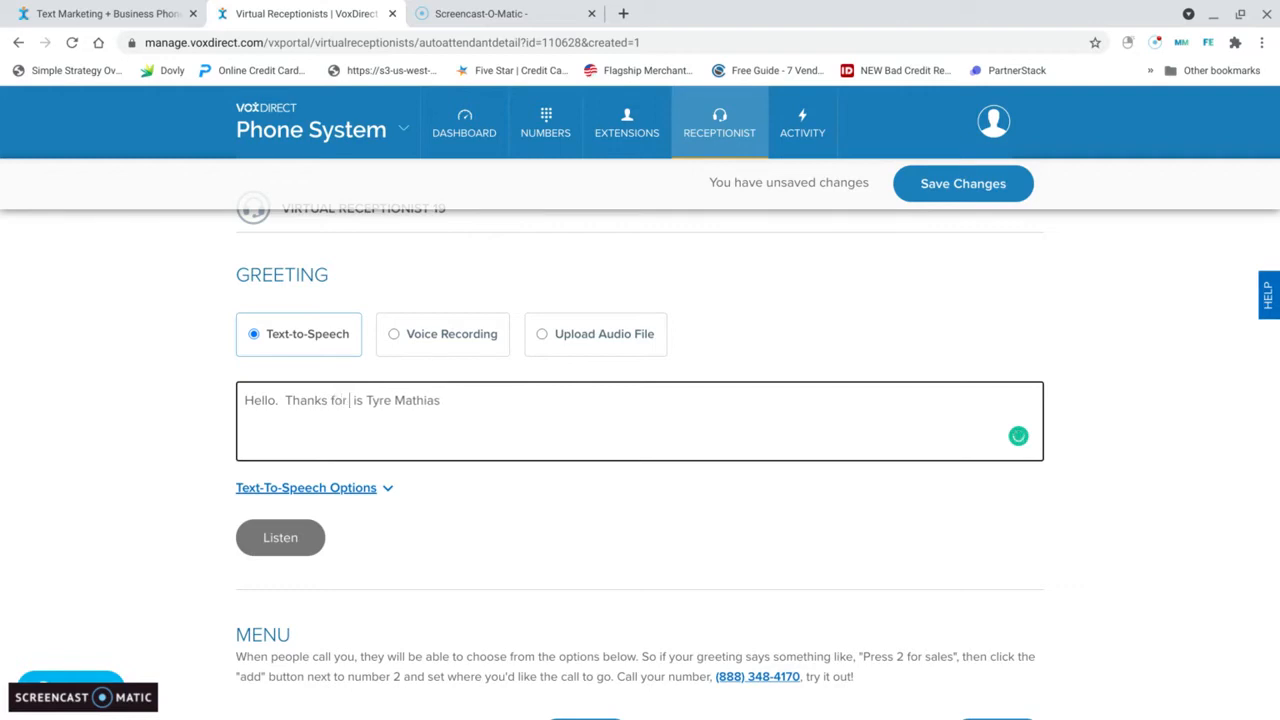
pyautogui.write('calling')
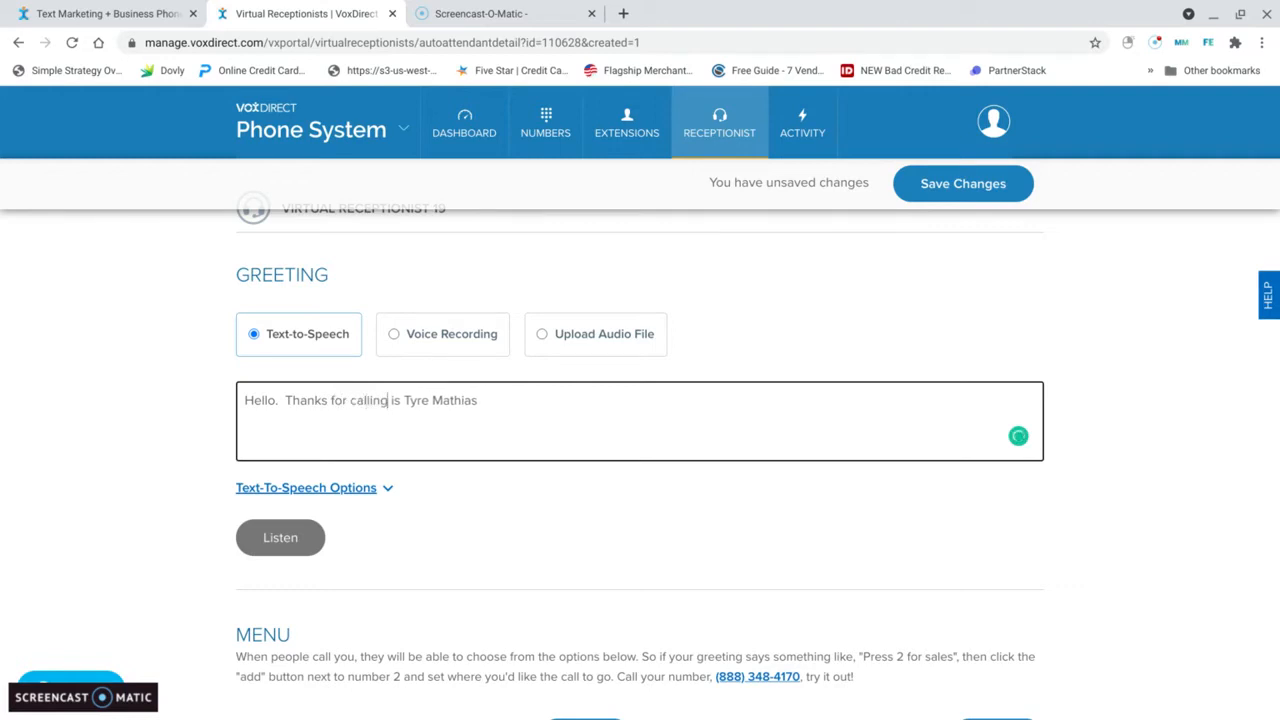
pyautogui.press('BackSpace')
pyautogui.press('BackSpace')
# Step: Add "@ Beyond Credit Repairs" after the owner's name in the greeting
pyautogui.press('BackSpace')
pyautogui.write('W')
pyautogui.press('BackSpace')
pyautogui.write('@ Beyond Credi')
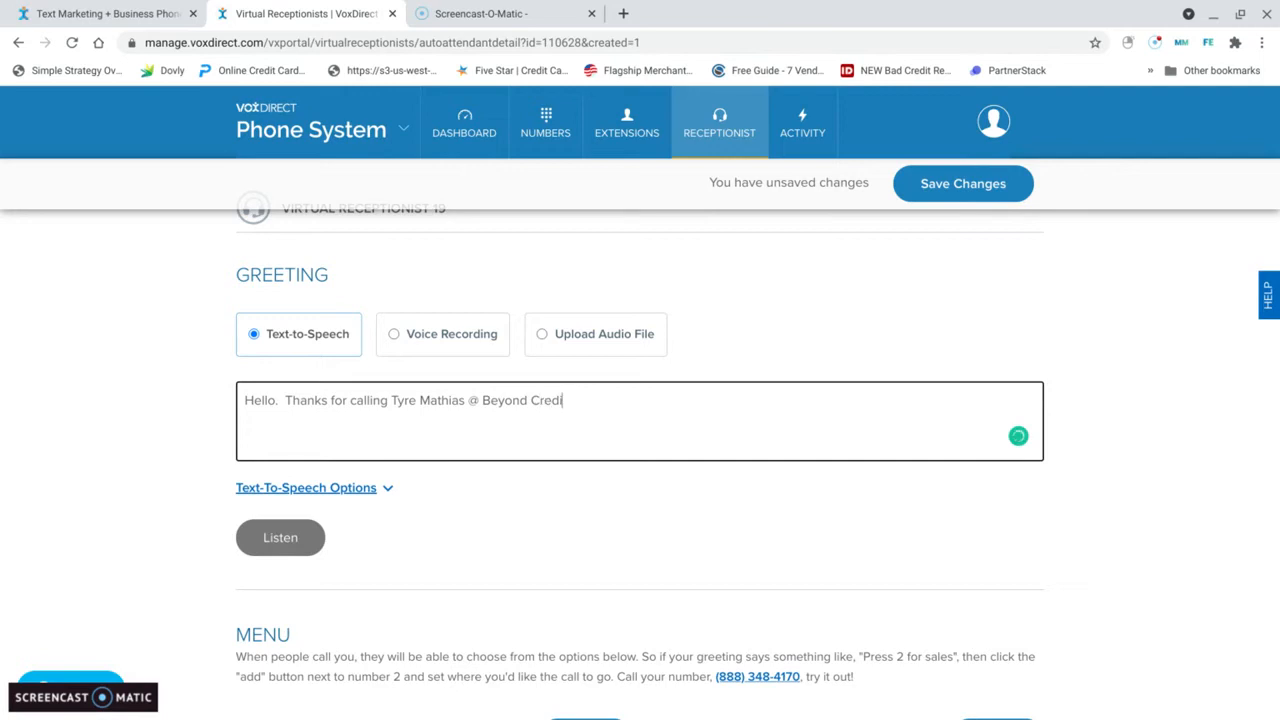
pyautogui.write('t Repairs.  If you want to connect to me personally, Pd')
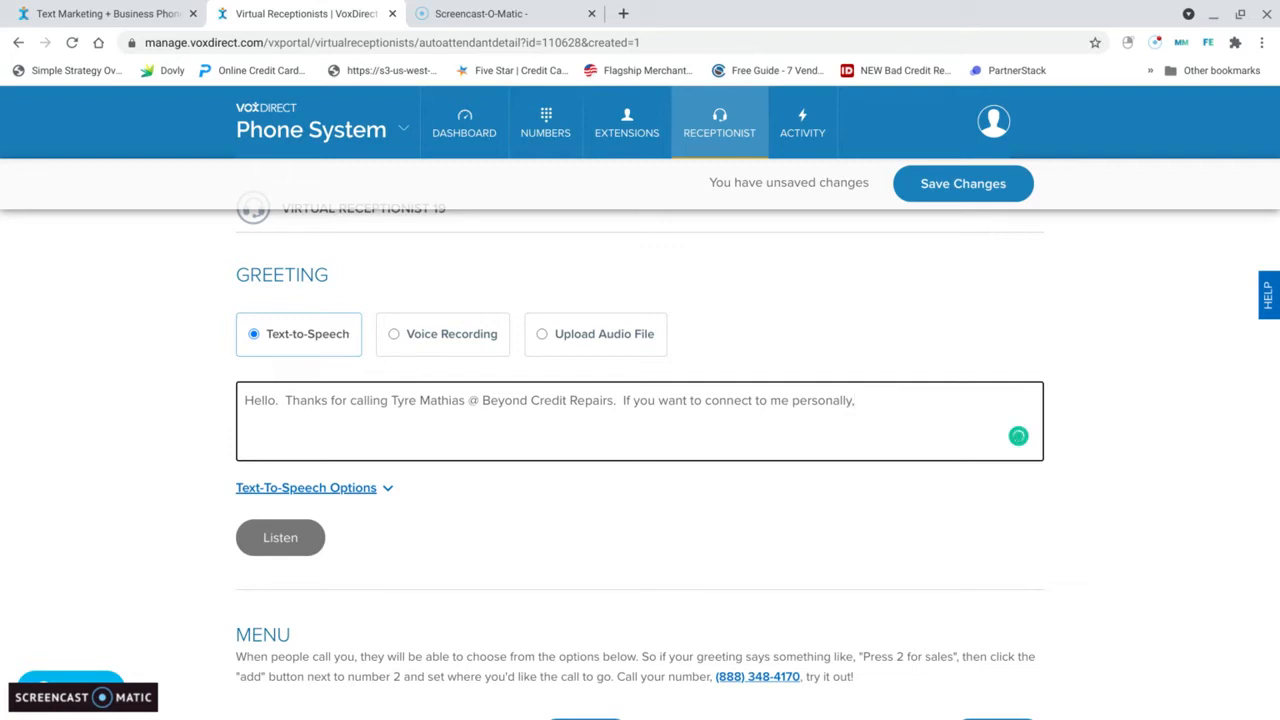
# Step: Continue the greeting with "If you want to connect to me personally, Press 1."
pyautogui.write('Press 1.  If you are looking for Business')
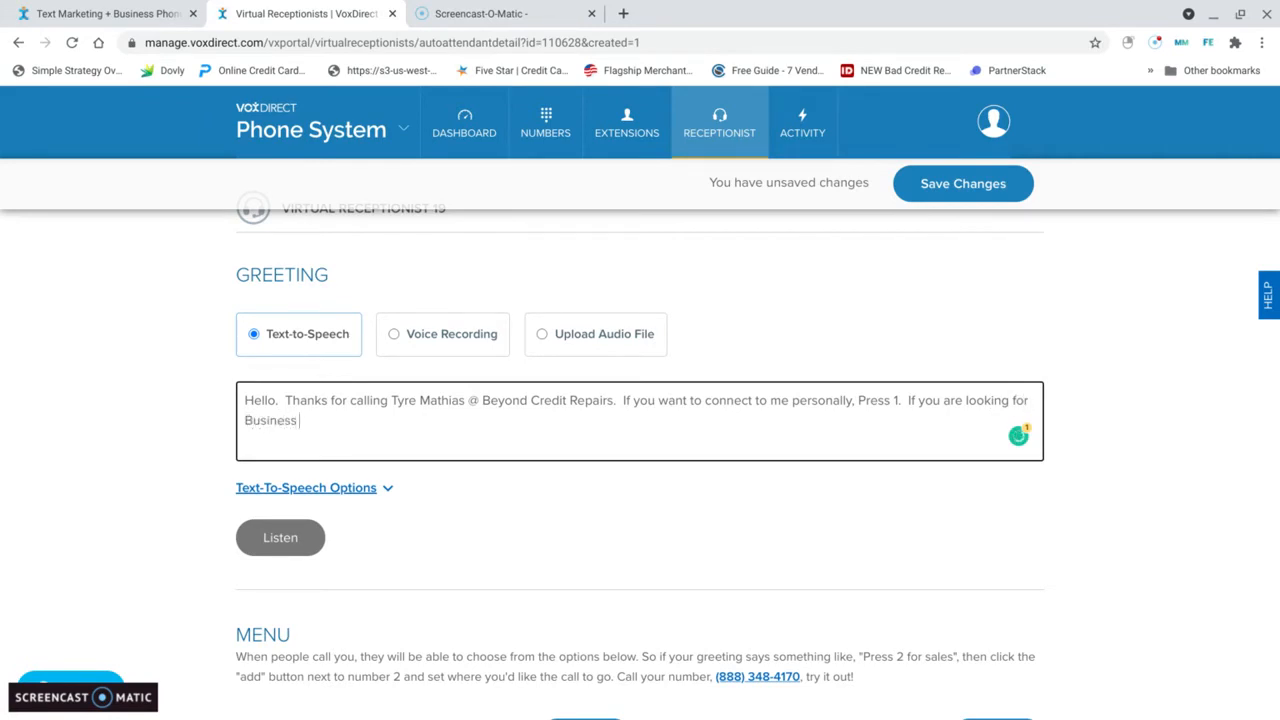
pyautogui.write(' Credit & Funding Pre')
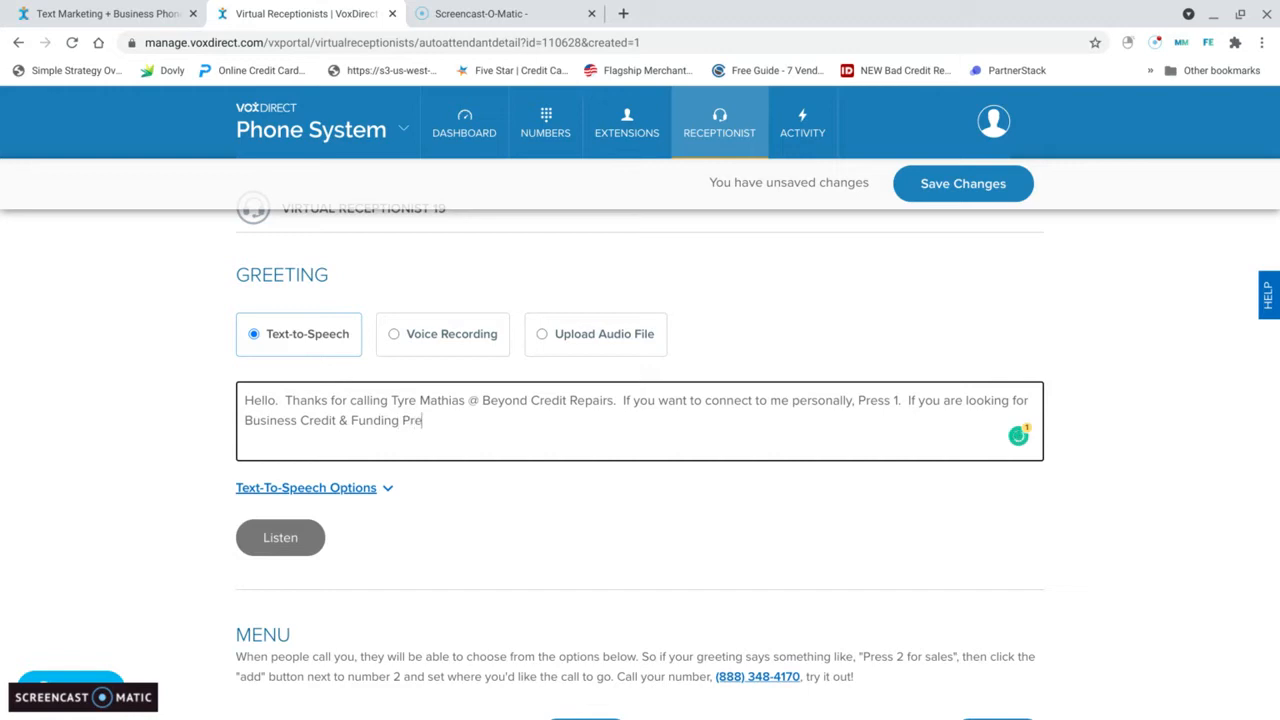
pyautogui.write(', Press')
pyautogui.write(' 2.  If you need assiste')
pyautogui.write('nce applying')
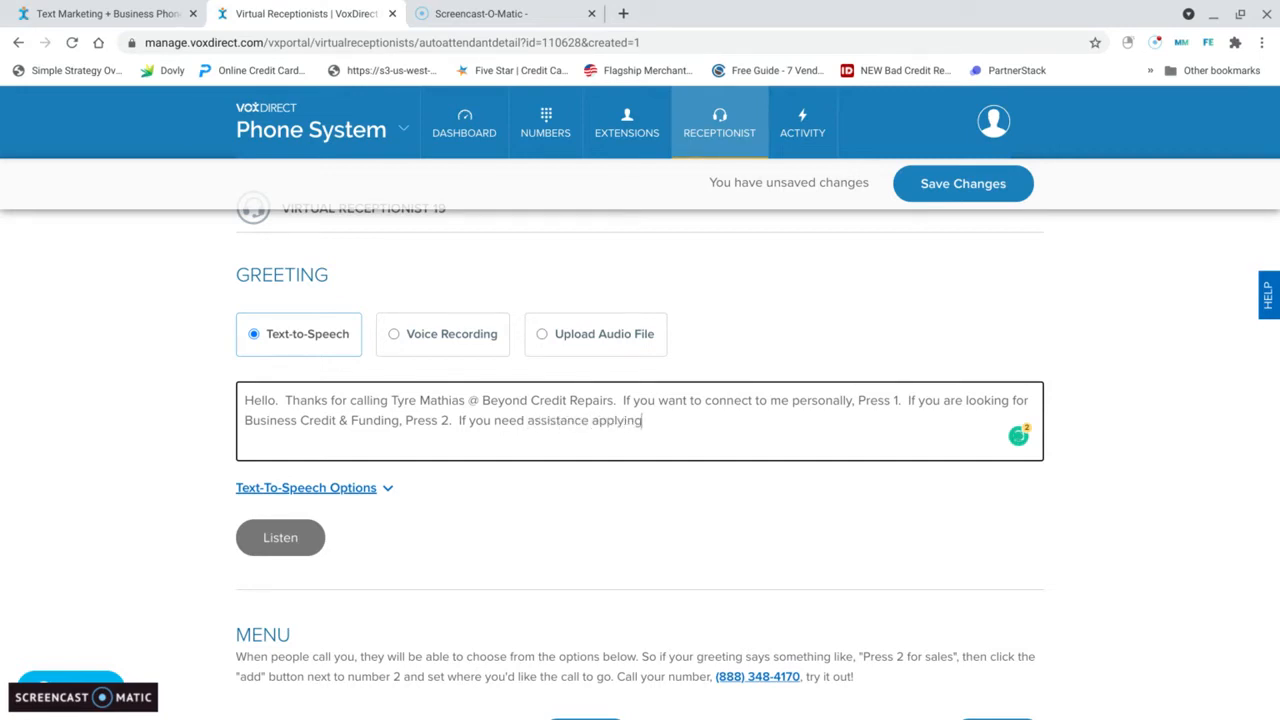
pyautogui.write(' for the COVID-19 PPP Funding')
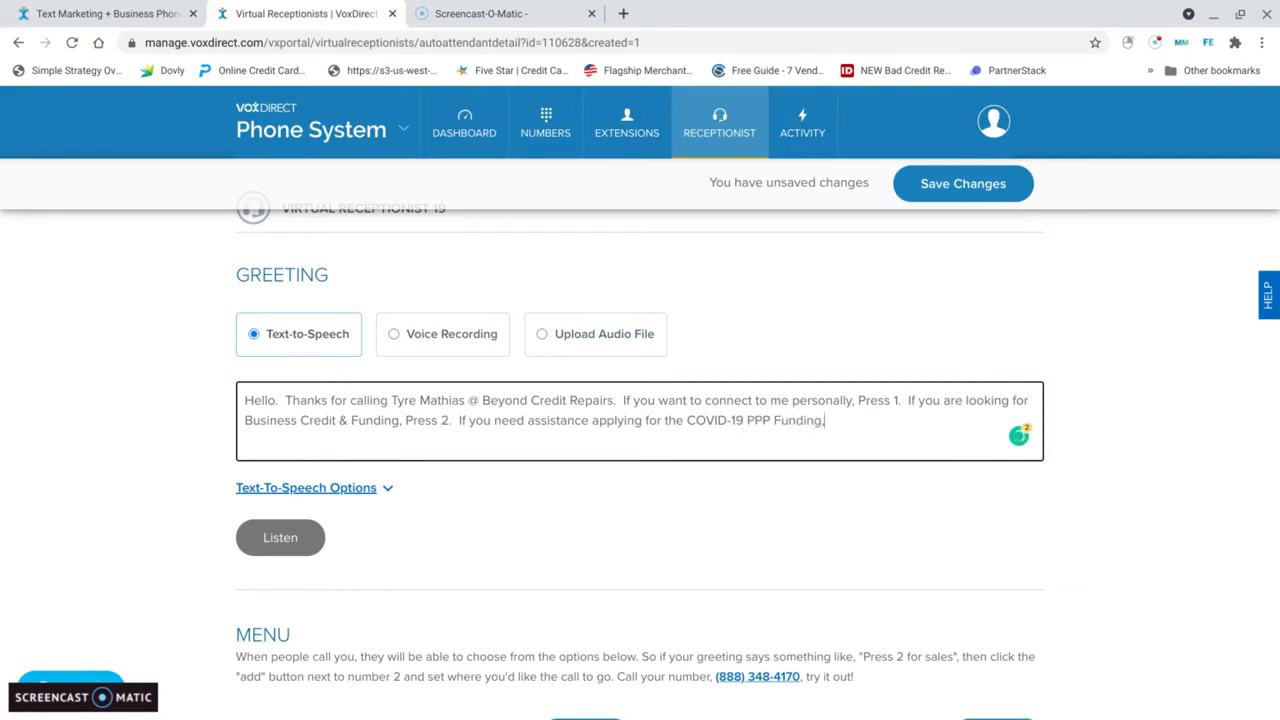
pyautogui.write(', Press3')
pyautogui.write('3.')
# Step: Check the keypad menu assignments and add "If you would like to leave a message, Press 9." to the greeting
pyautogui.scroll(-3, 1100, 490)
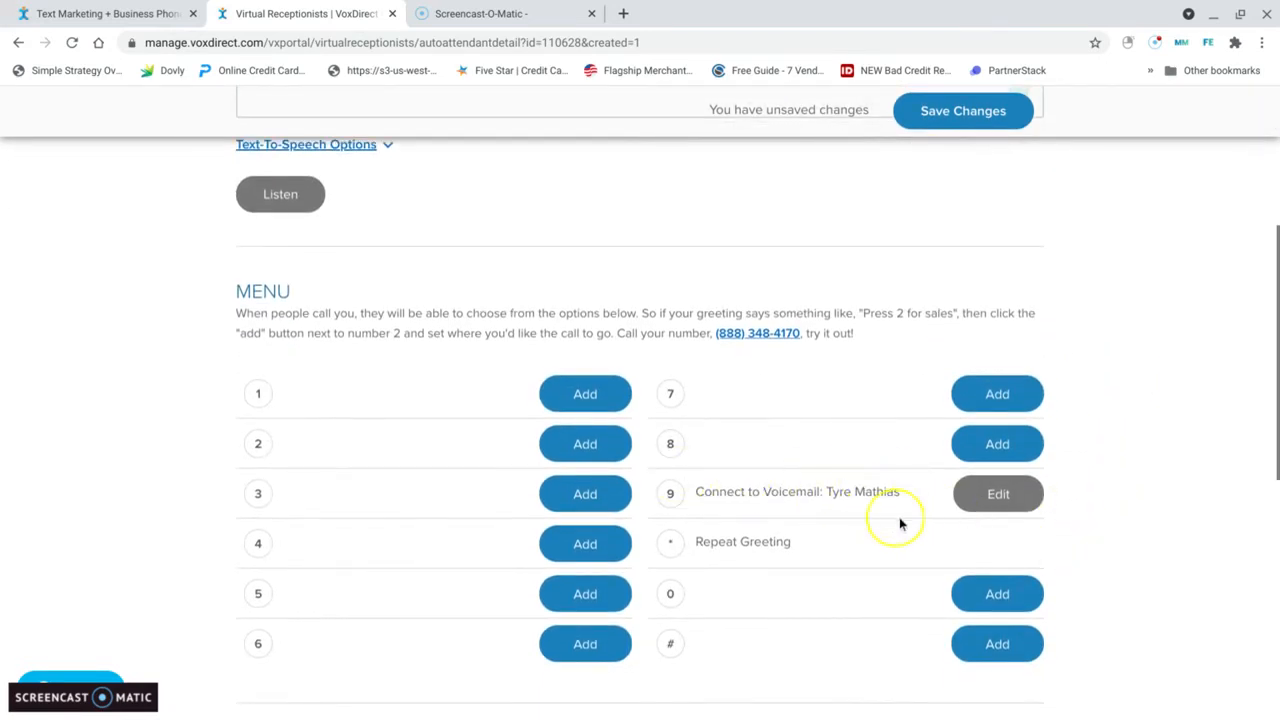
pyautogui.scroll(3, 1108, 337)
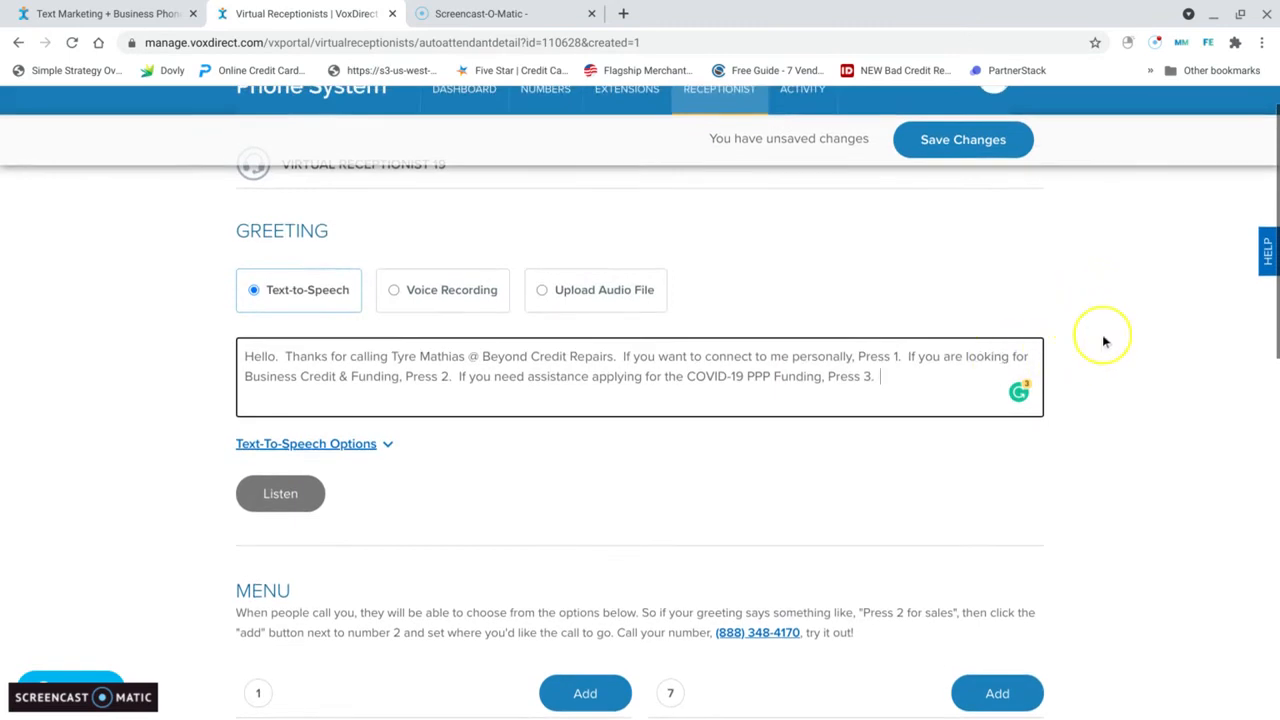
pyautogui.write('If you')
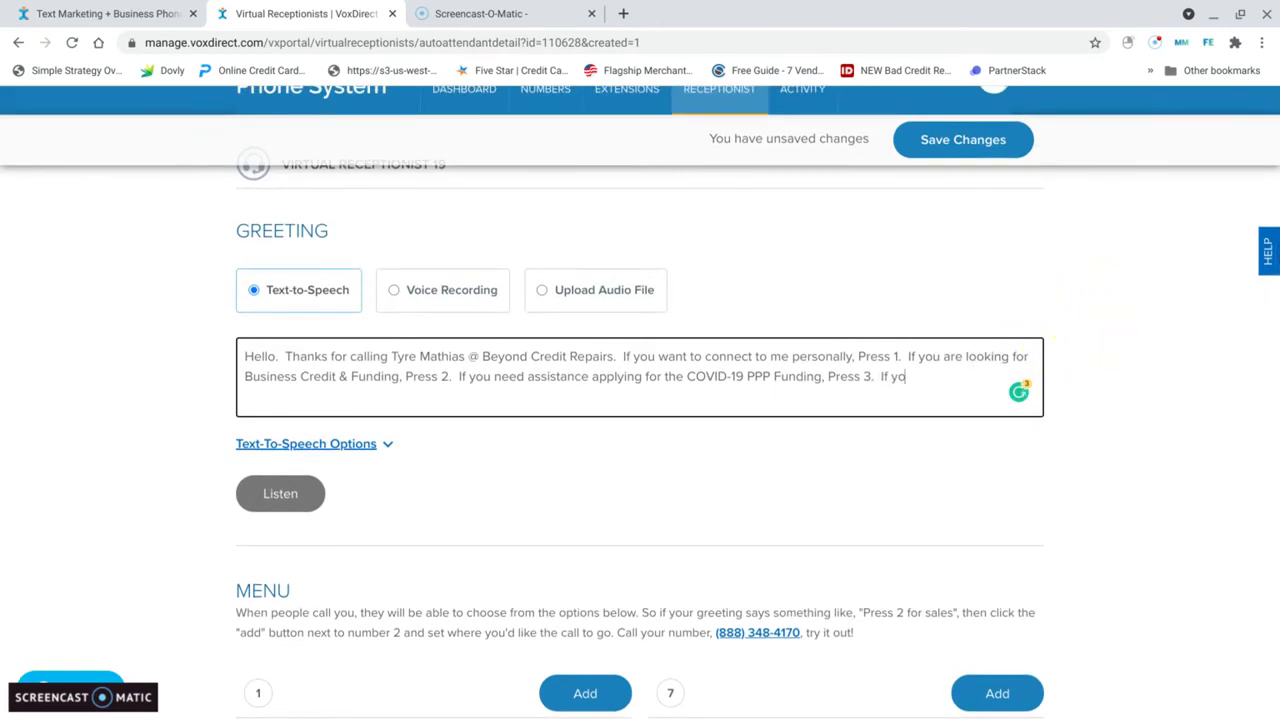
pyautogui.write(' would like to leave')
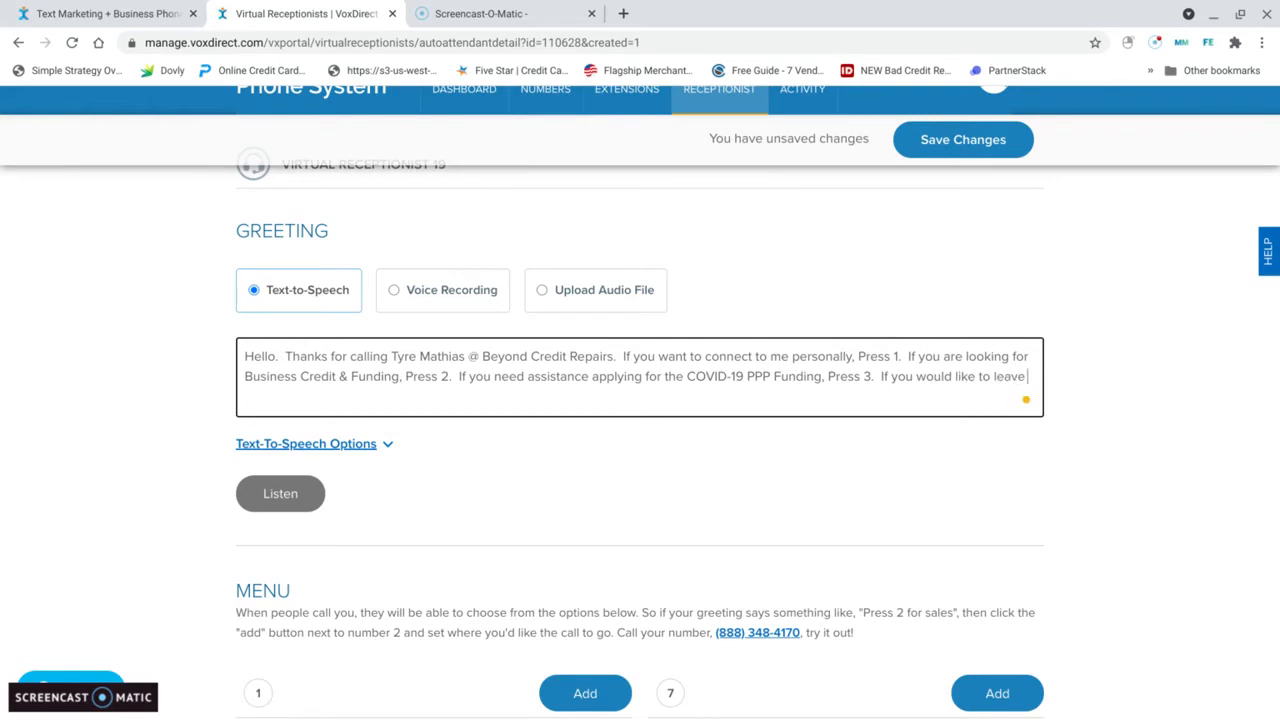
pyautogui.write(' a message, Press 9')
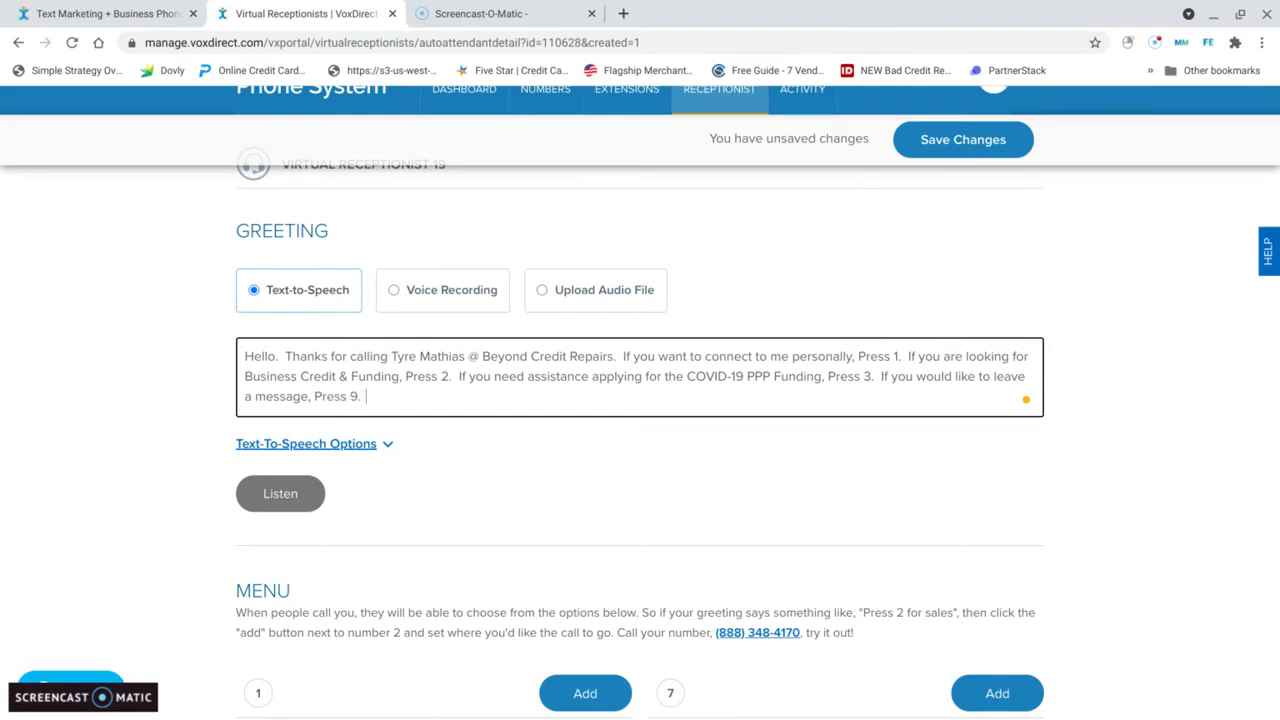
pyautogui.write('.  To repeat these')
pyautogui.write(' ag')
pyautogui.write('options')
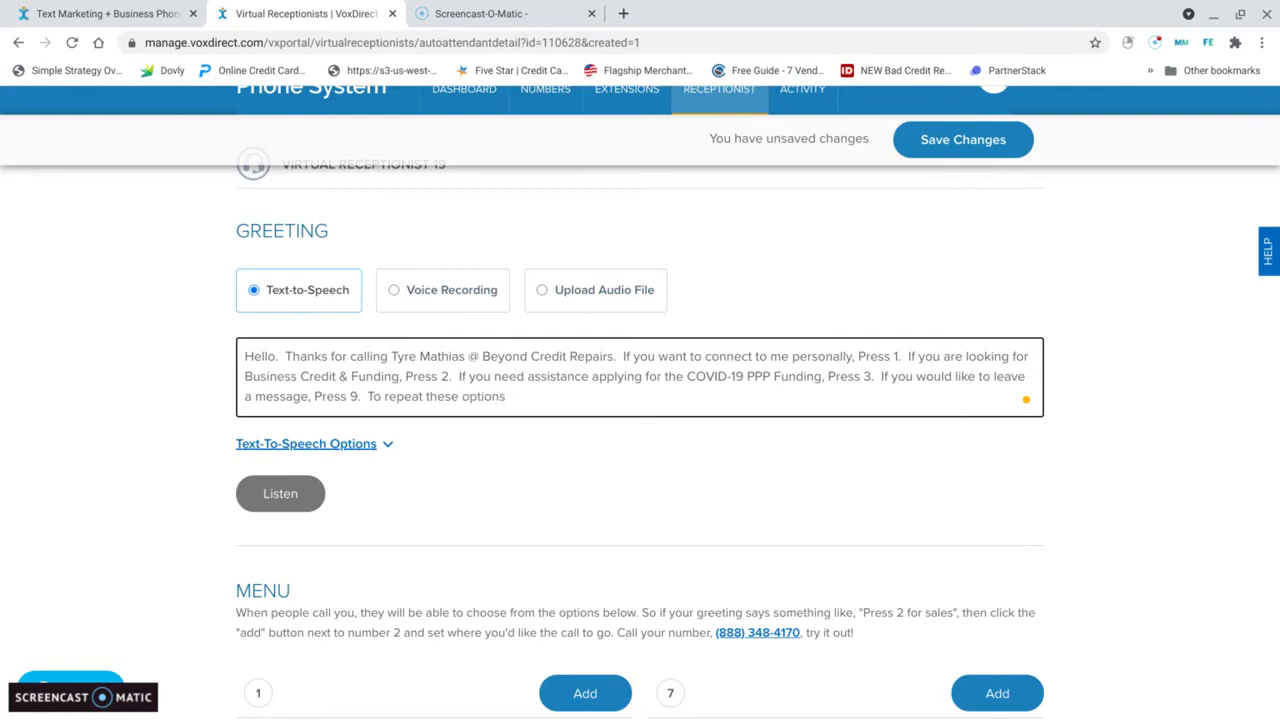
pyautogui.write(', Press sta')
# Step: Play the text-to-speech preview of the finished greeting and stop it
pyautogui.click(1134, 410)
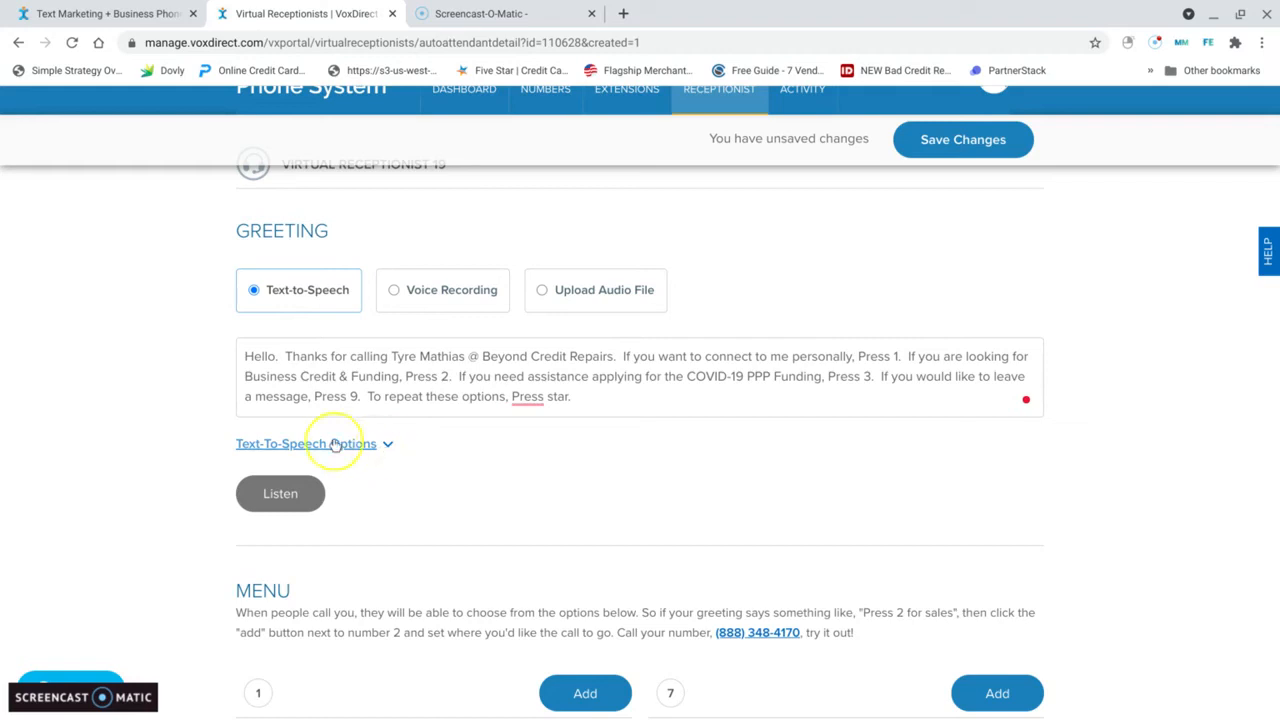
pyautogui.click(284, 494)
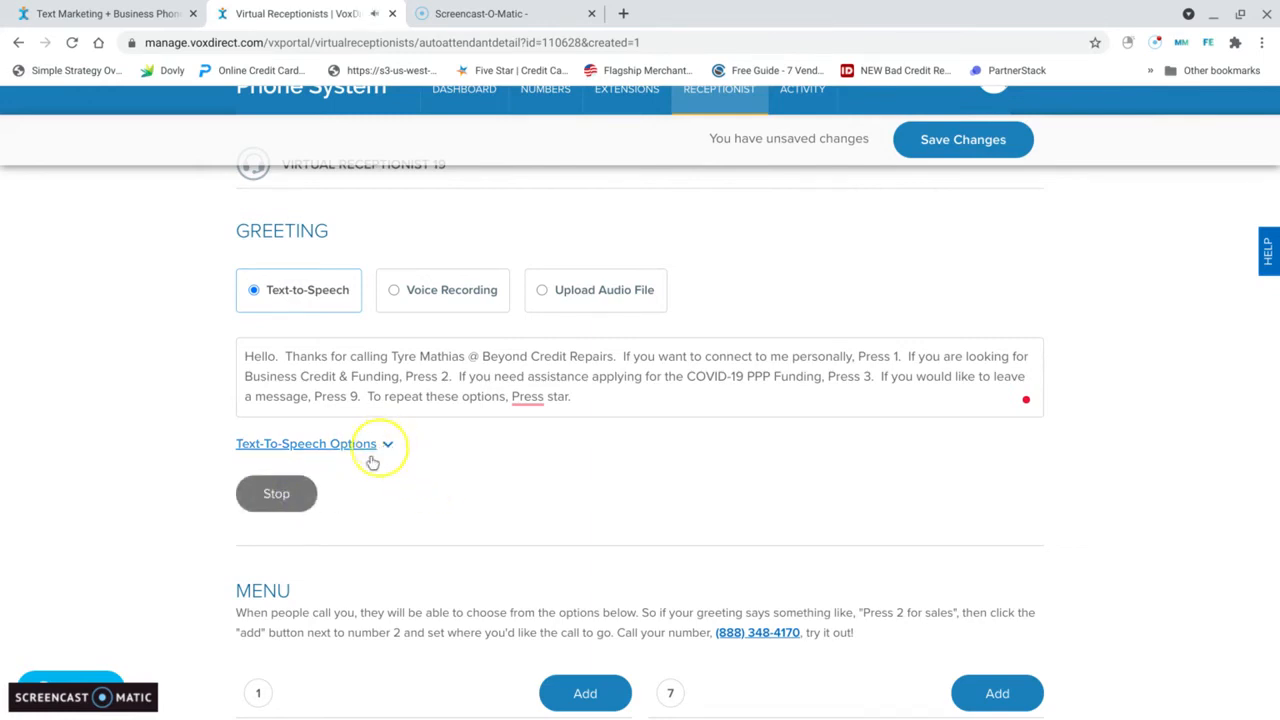
pyautogui.click(277, 495)
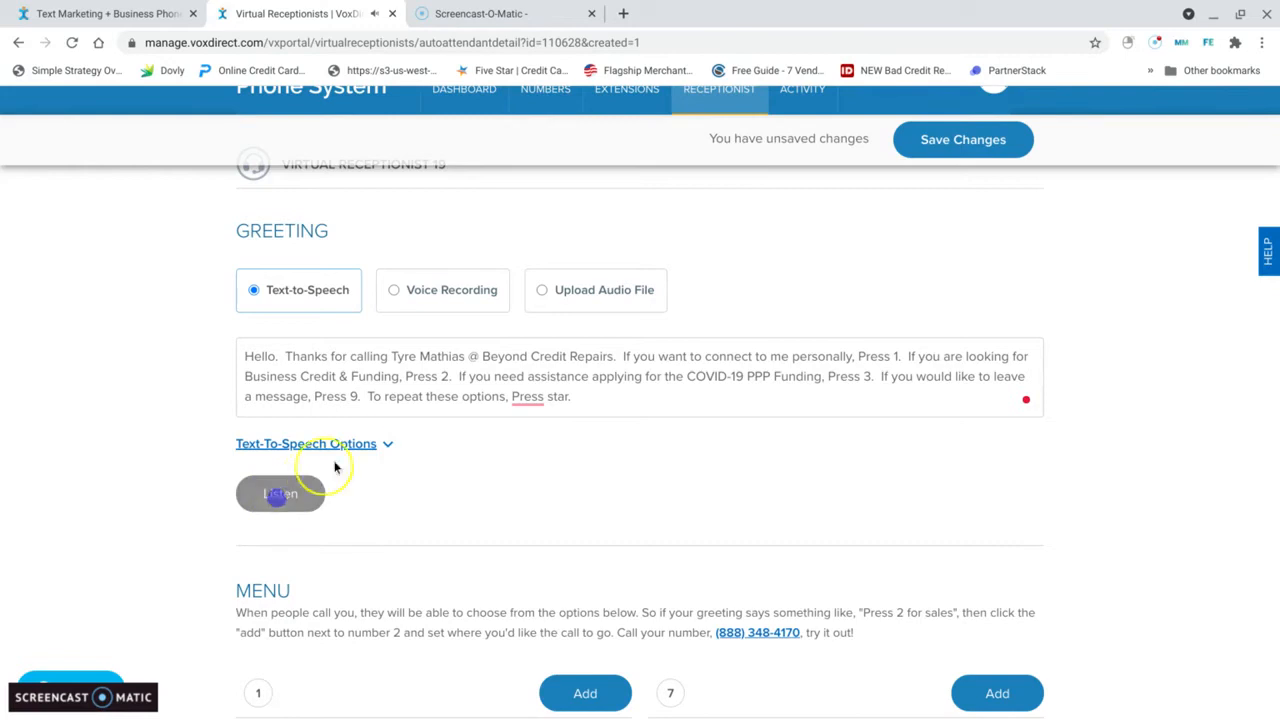
# Step: Open the text-to-speech options and review the available voices and speeds without changing them
pyautogui.click(385, 444)
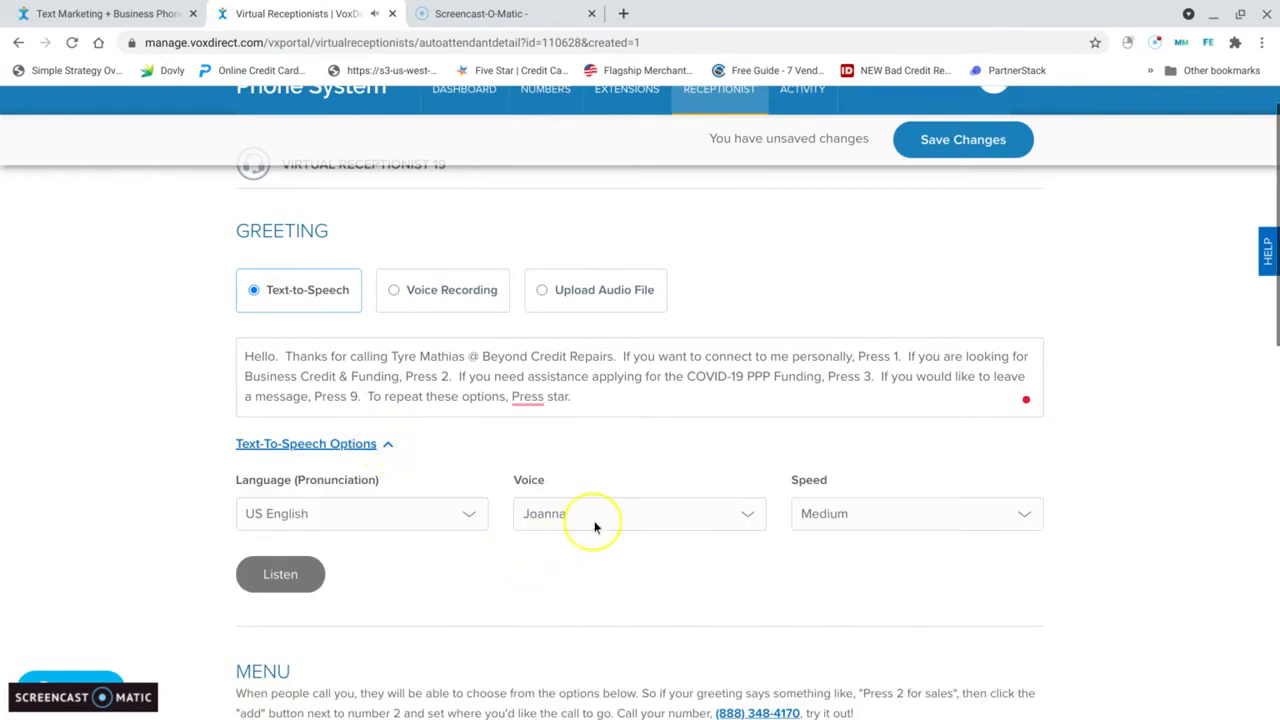
pyautogui.click(753, 515)
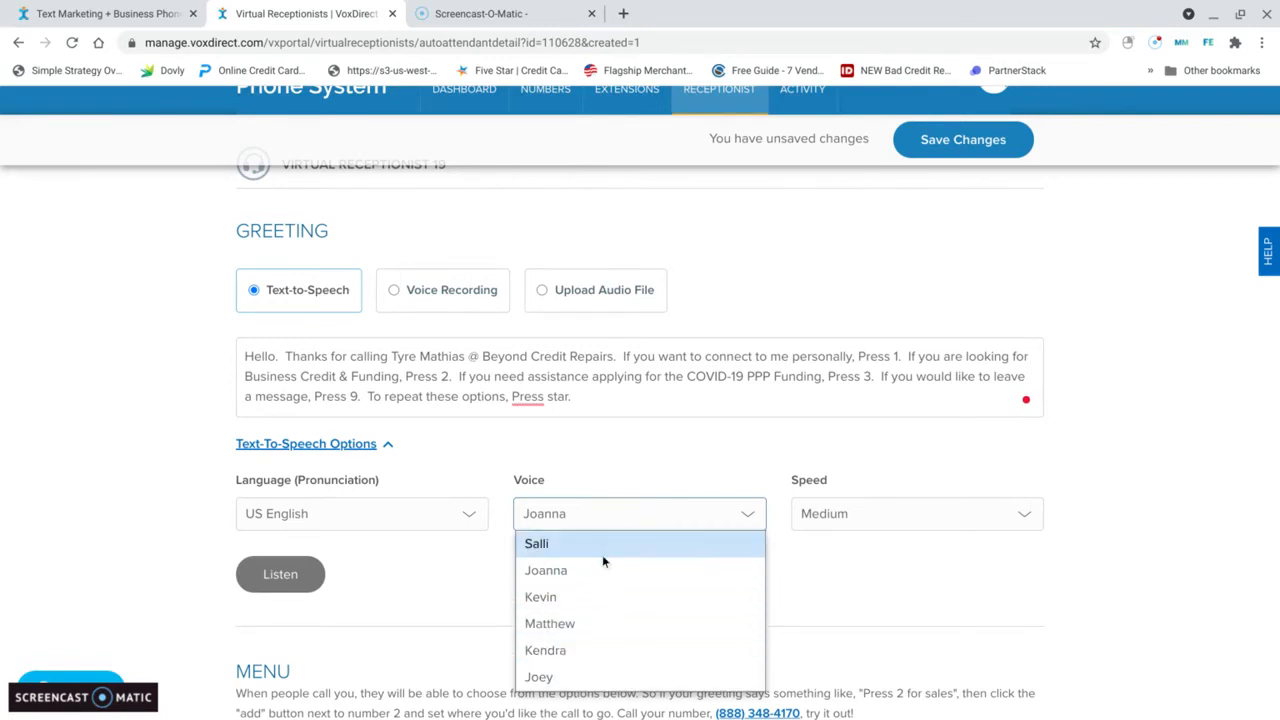
pyautogui.click(795, 567)
pyautogui.click(1040, 519)
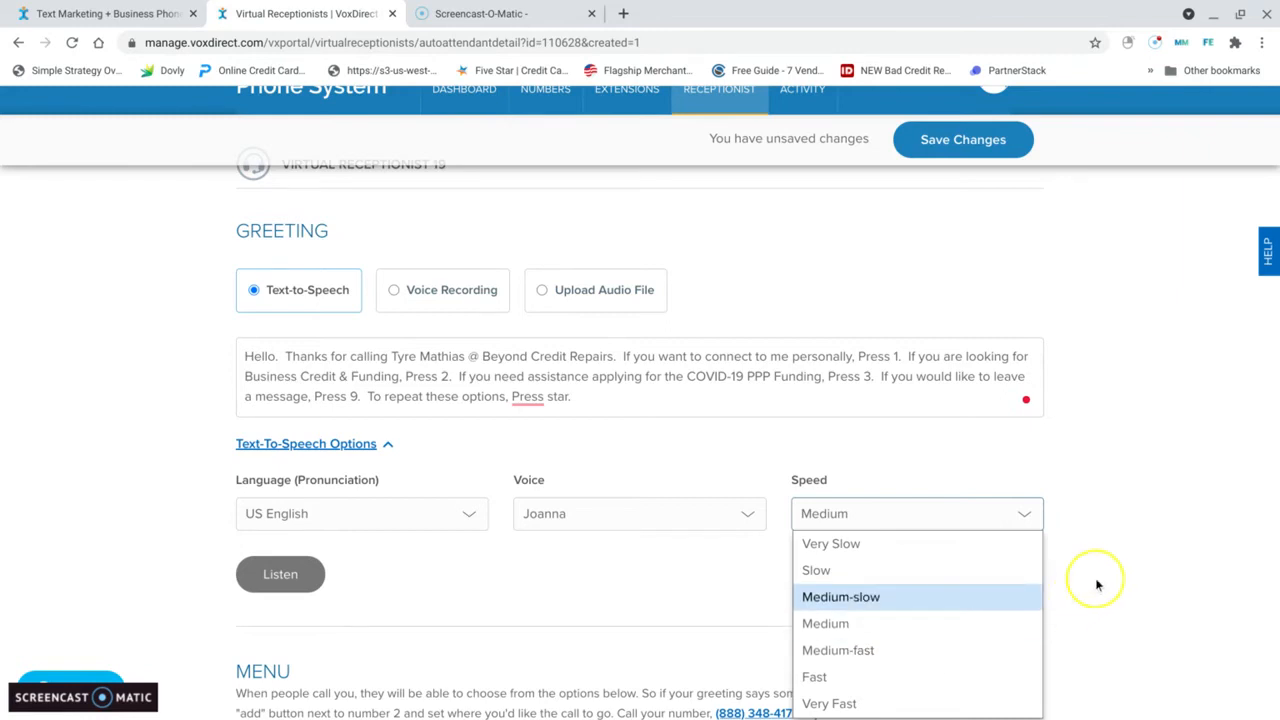
pyautogui.click(1120, 550)
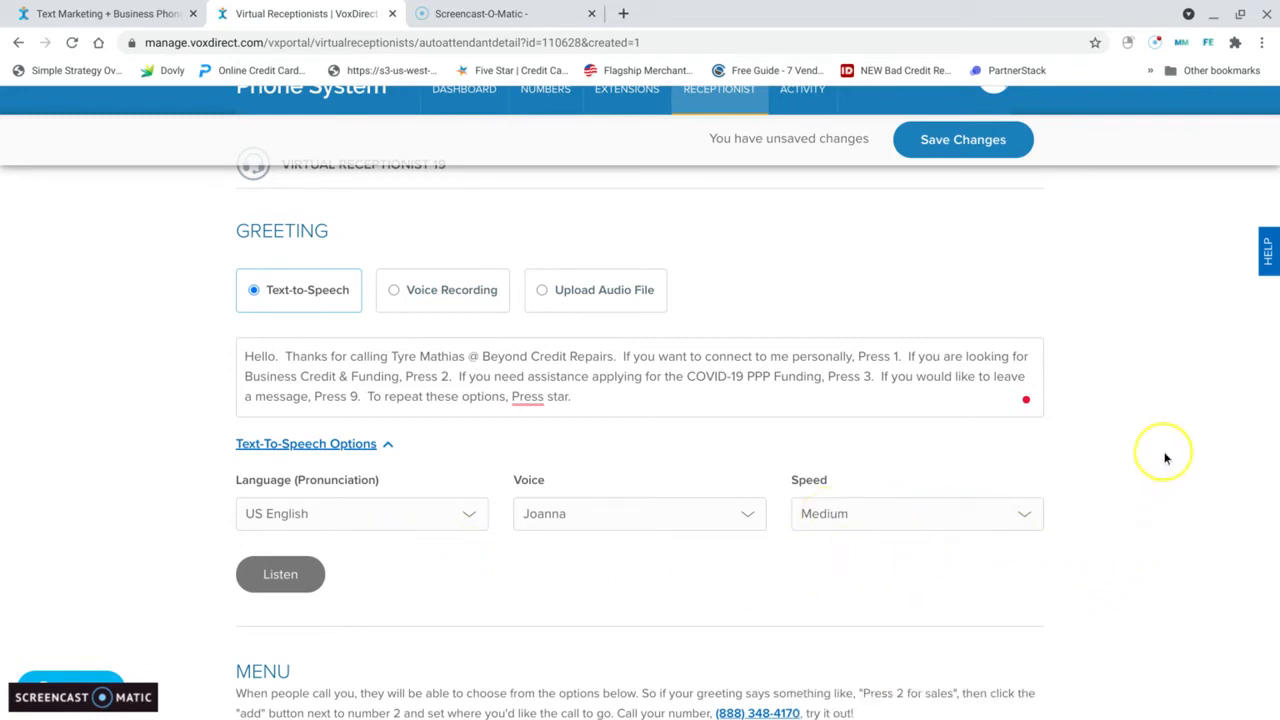
# Step: Compare the keypad options named in the greeting with the assignments in the keypad menu
pyautogui.scroll(-2, 1090, 463)
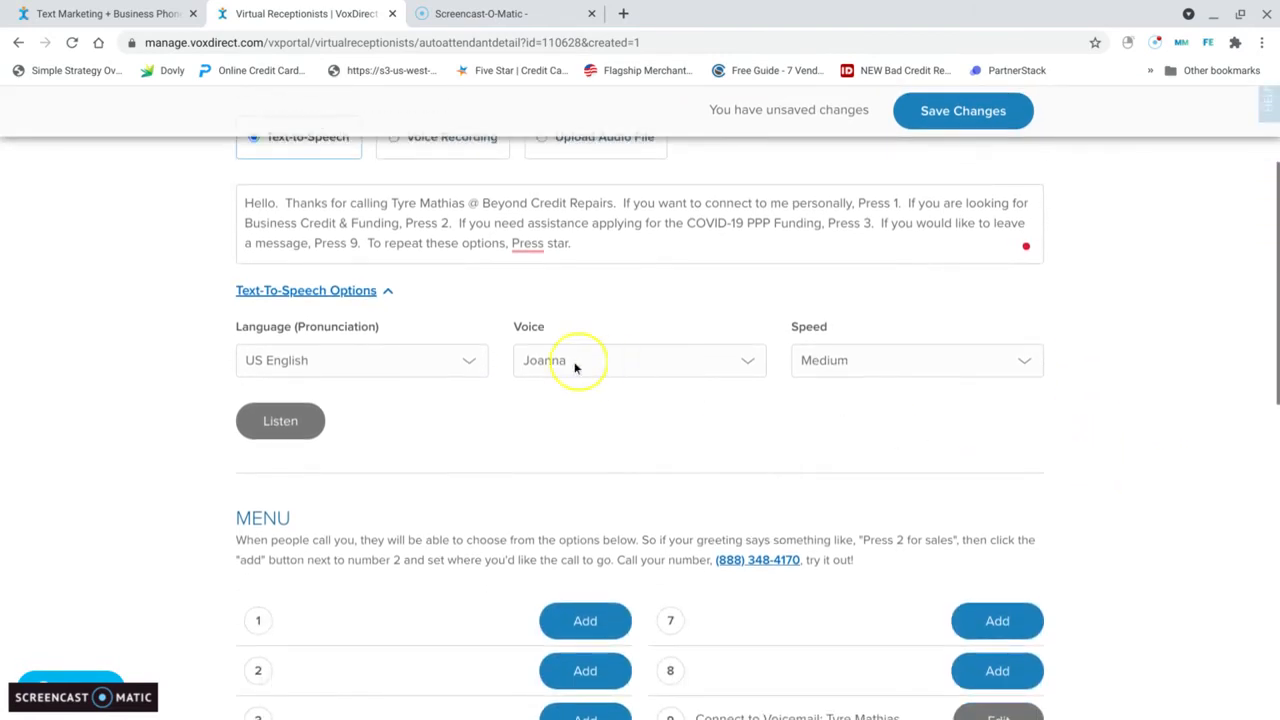
pyautogui.scroll(-1, 731, 437)
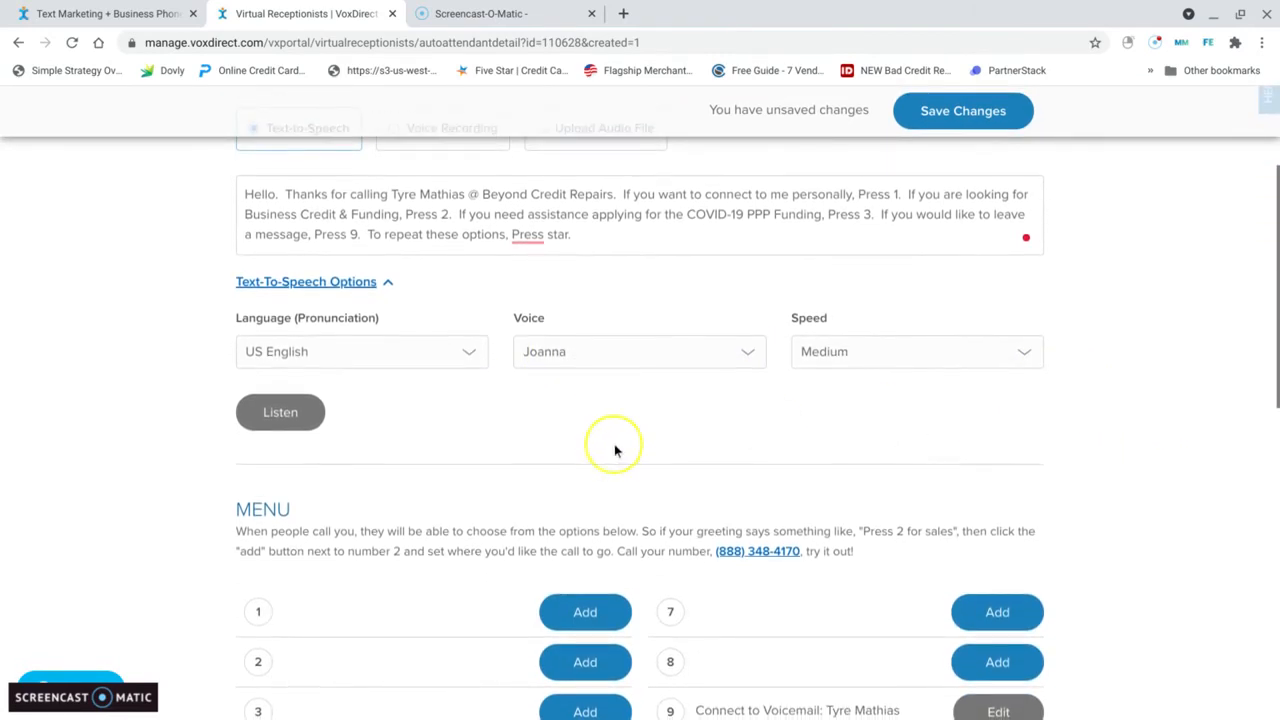
pyautogui.scroll(-1, 1097, 400)
pyautogui.scroll(2, 1100, 403)
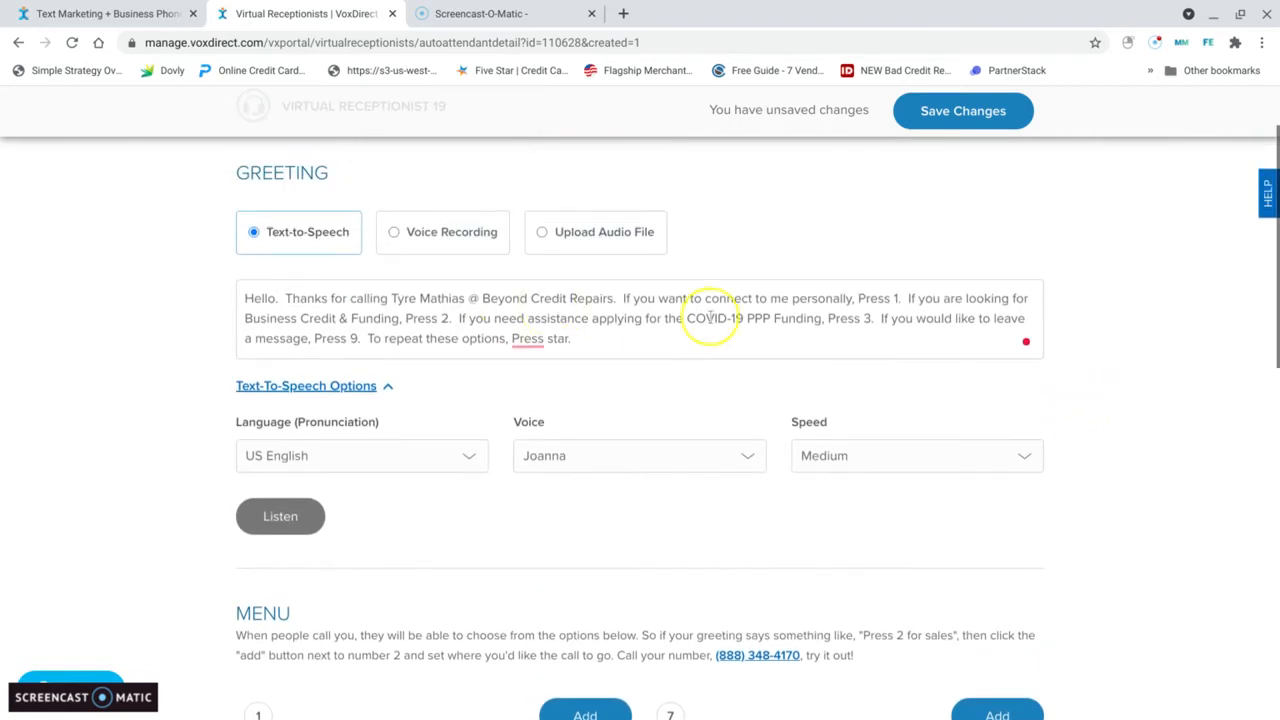
pyautogui.scroll(-2, 803, 449)
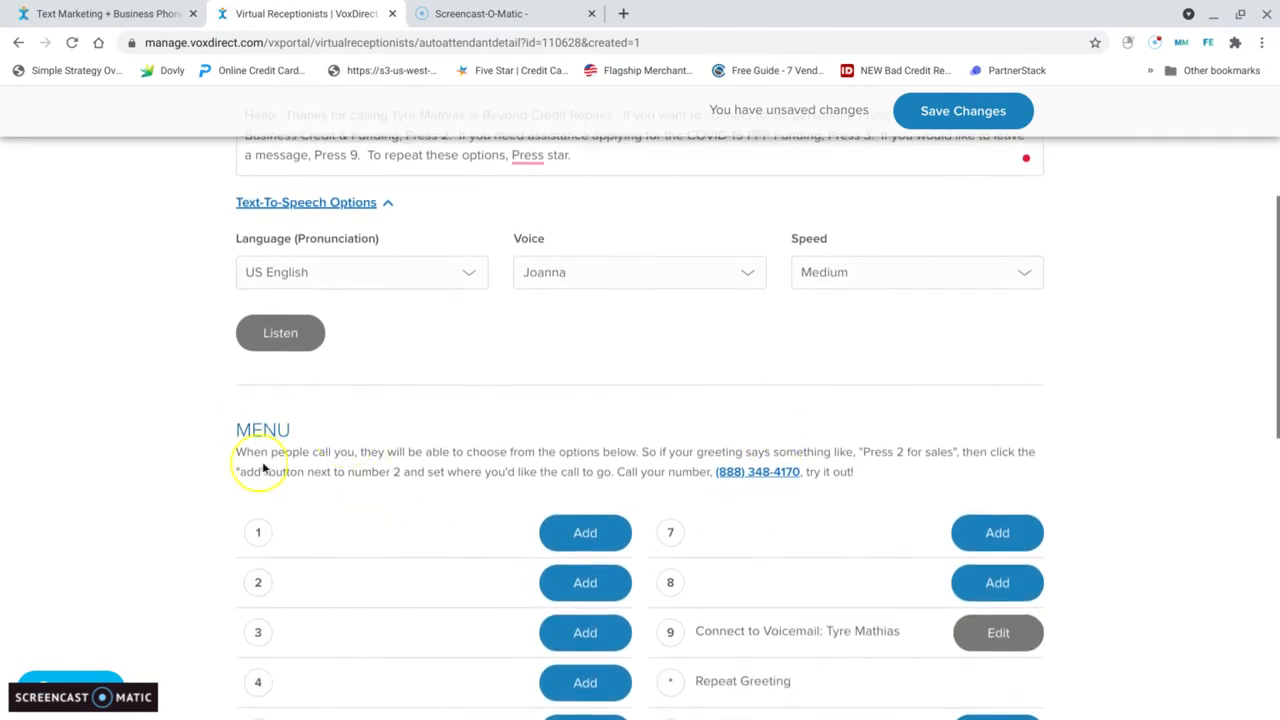
pyautogui.scroll(-1, 368, 473)
pyautogui.scroll(2, 694, 391)
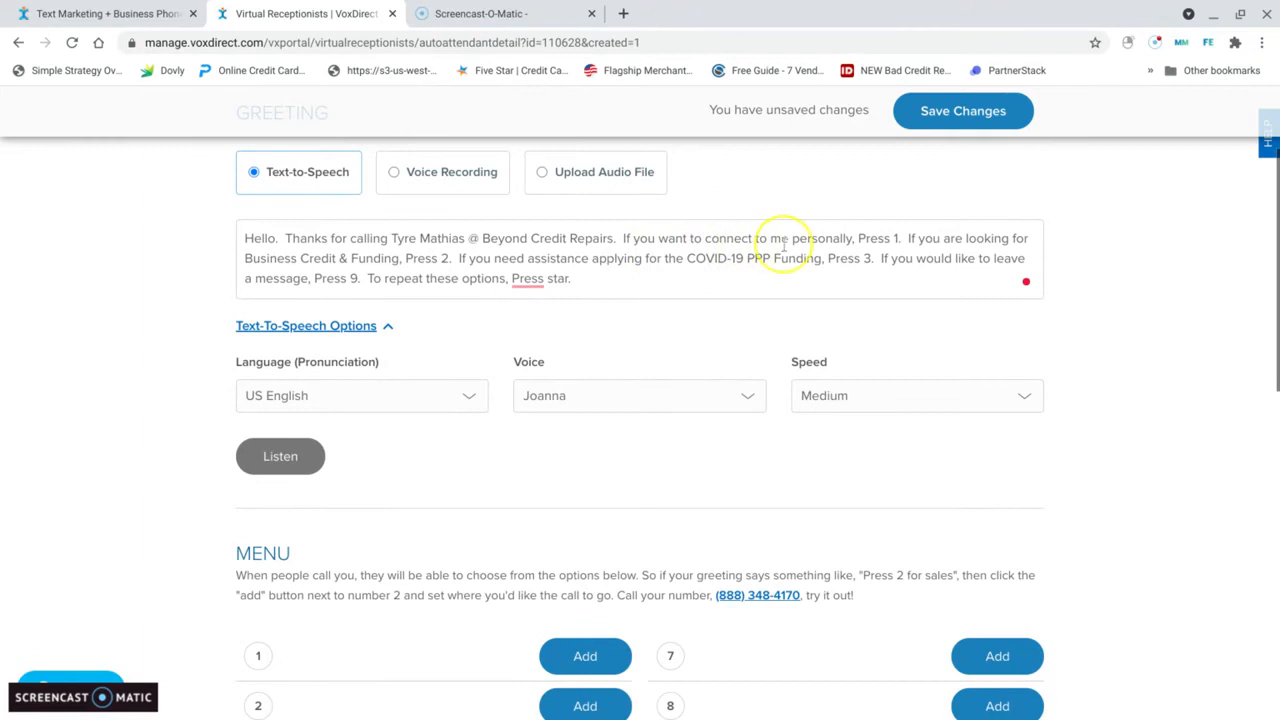
pyautogui.scroll(-2, 660, 450)
pyautogui.scroll(-1, 630, 488)
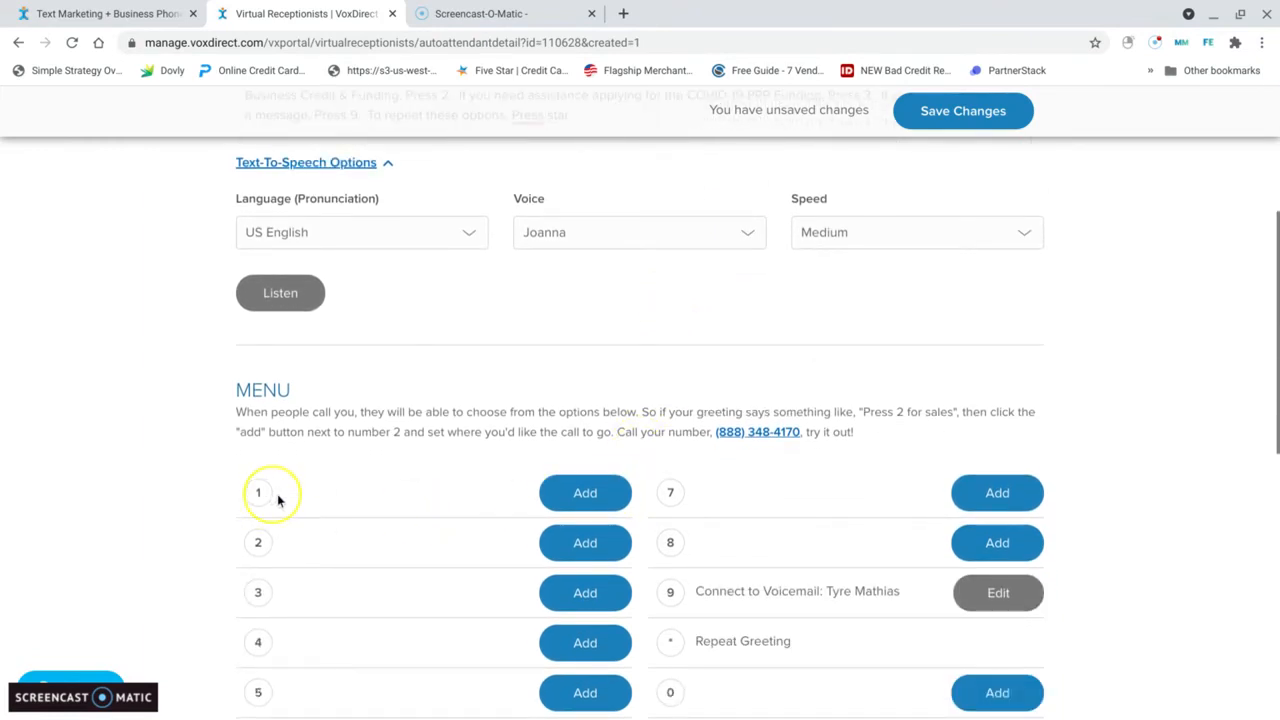
# Step: Assign keypad option 1 to Connect To Phone Number with the owner's phone number and save the action
pyautogui.click(587, 492)
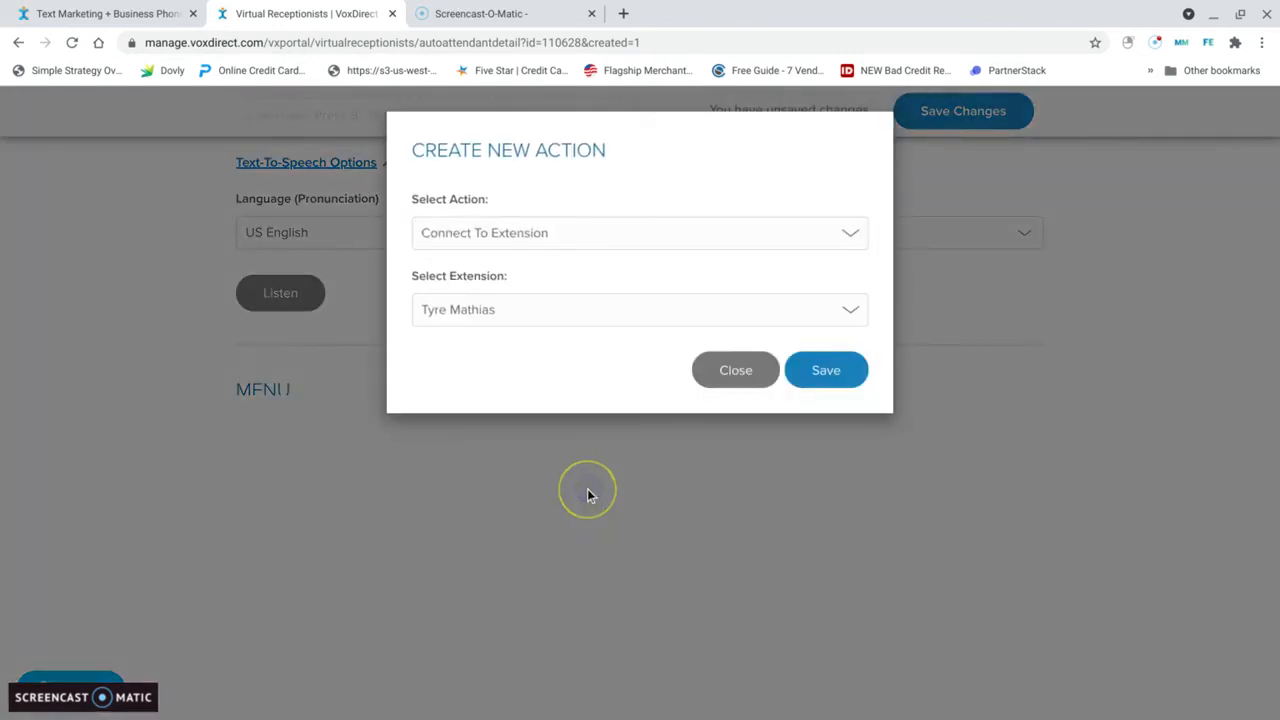
pyautogui.click(856, 235)
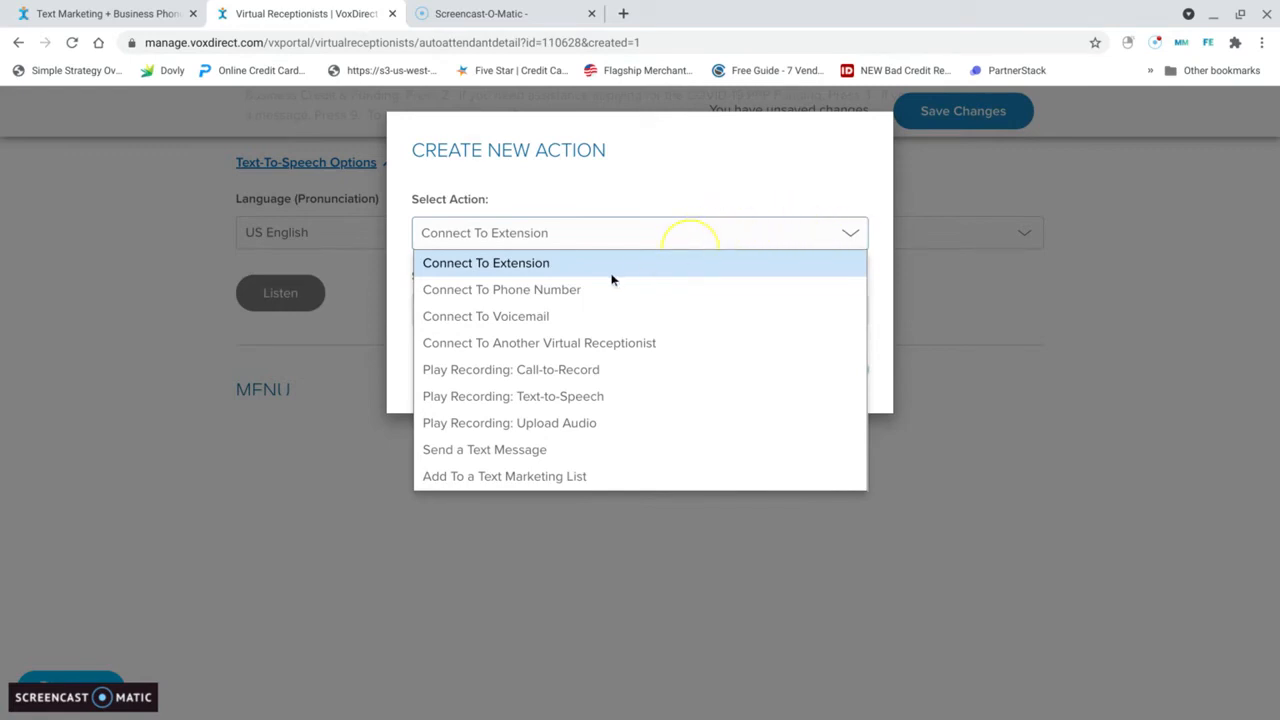
pyautogui.click(553, 291)
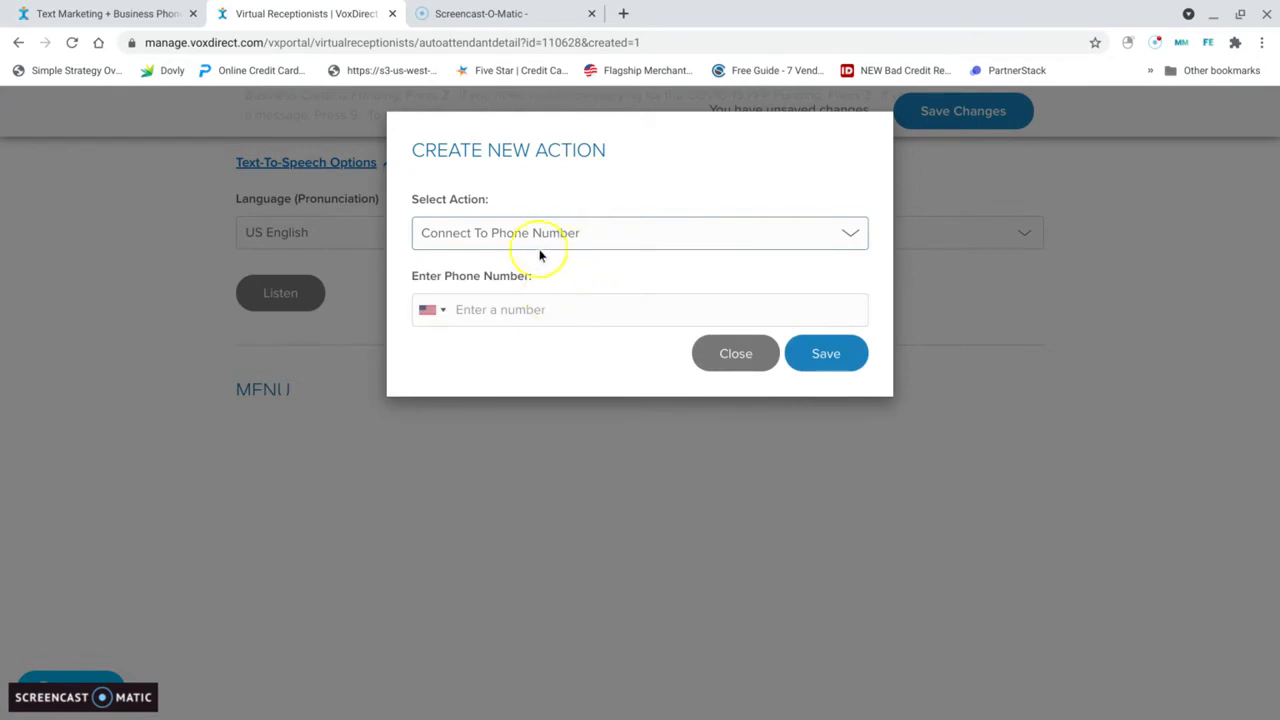
pyautogui.click(525, 310)
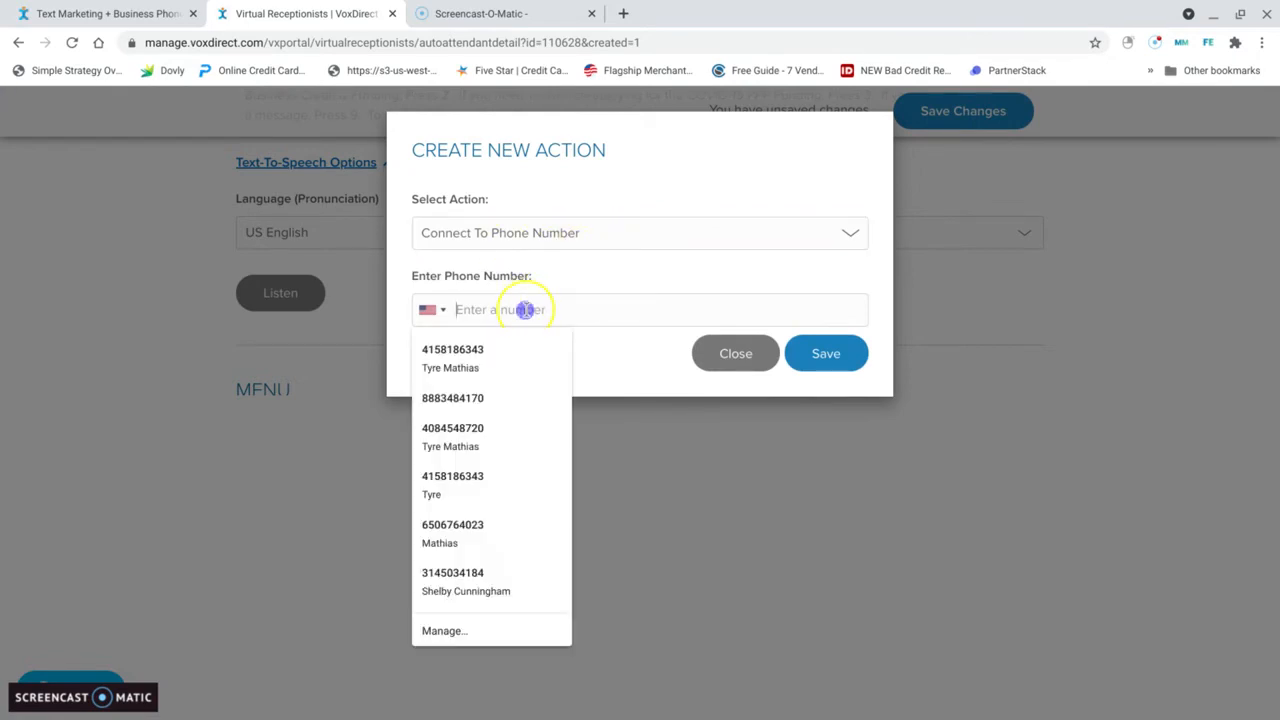
pyautogui.click(453, 368)
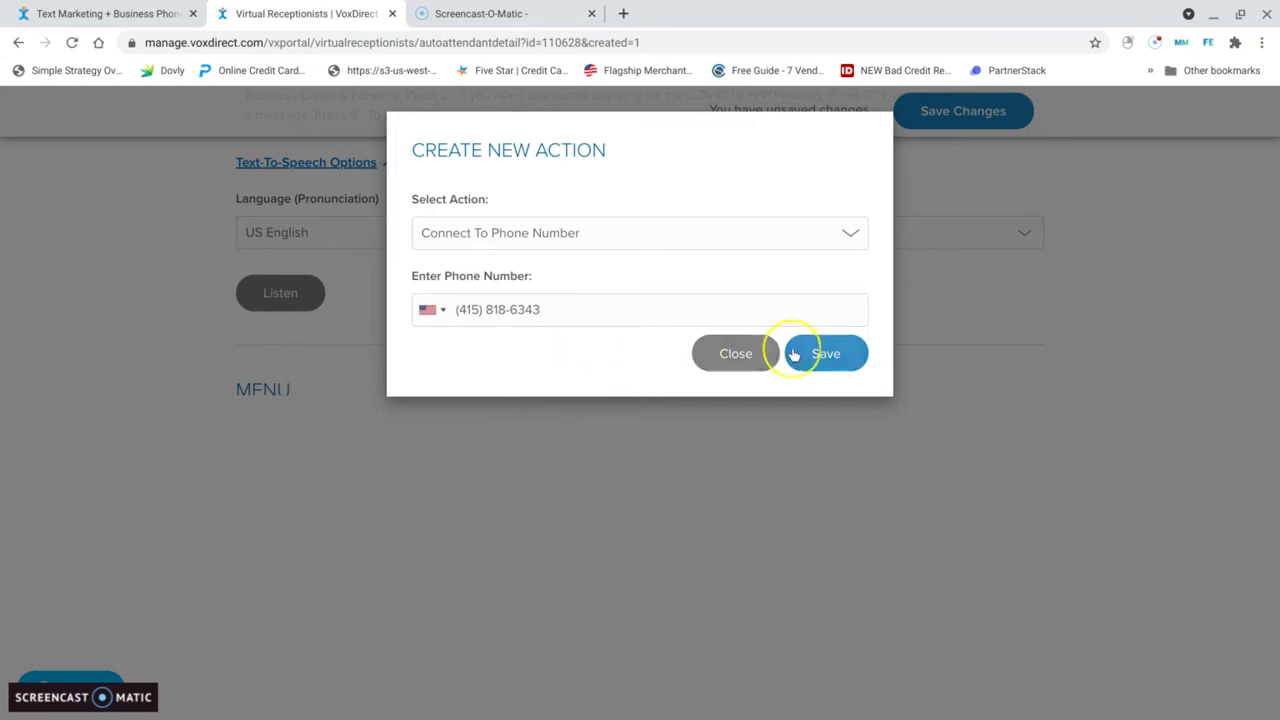
pyautogui.click(828, 362)
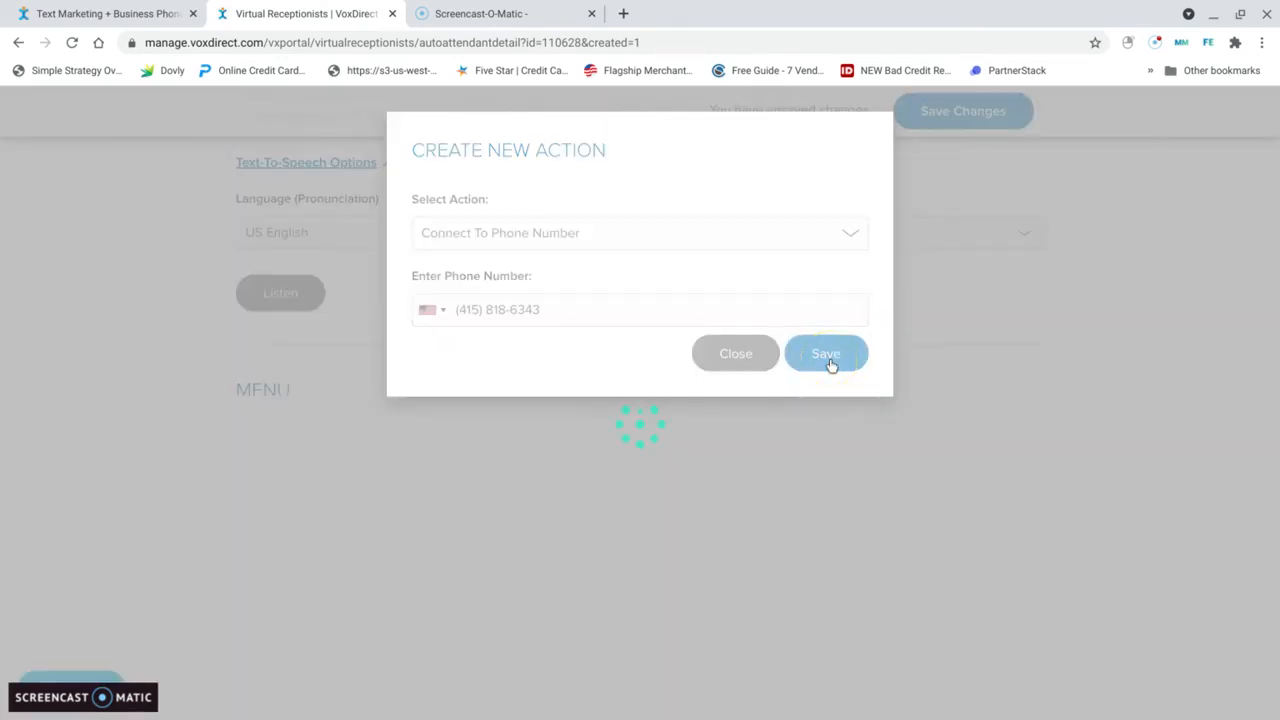
# Step: Review the updated keypad assignments and check the greeting text above them
pyautogui.scroll(-1, 724, 470)
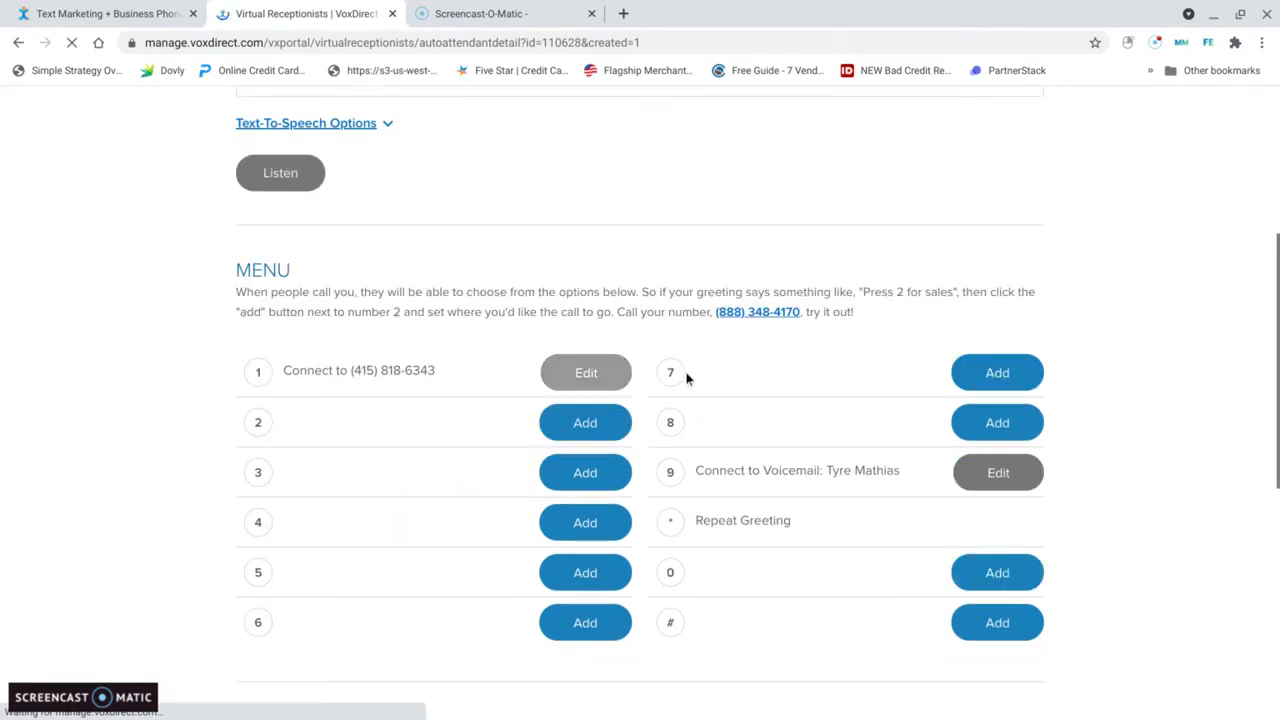
pyautogui.click(590, 375)
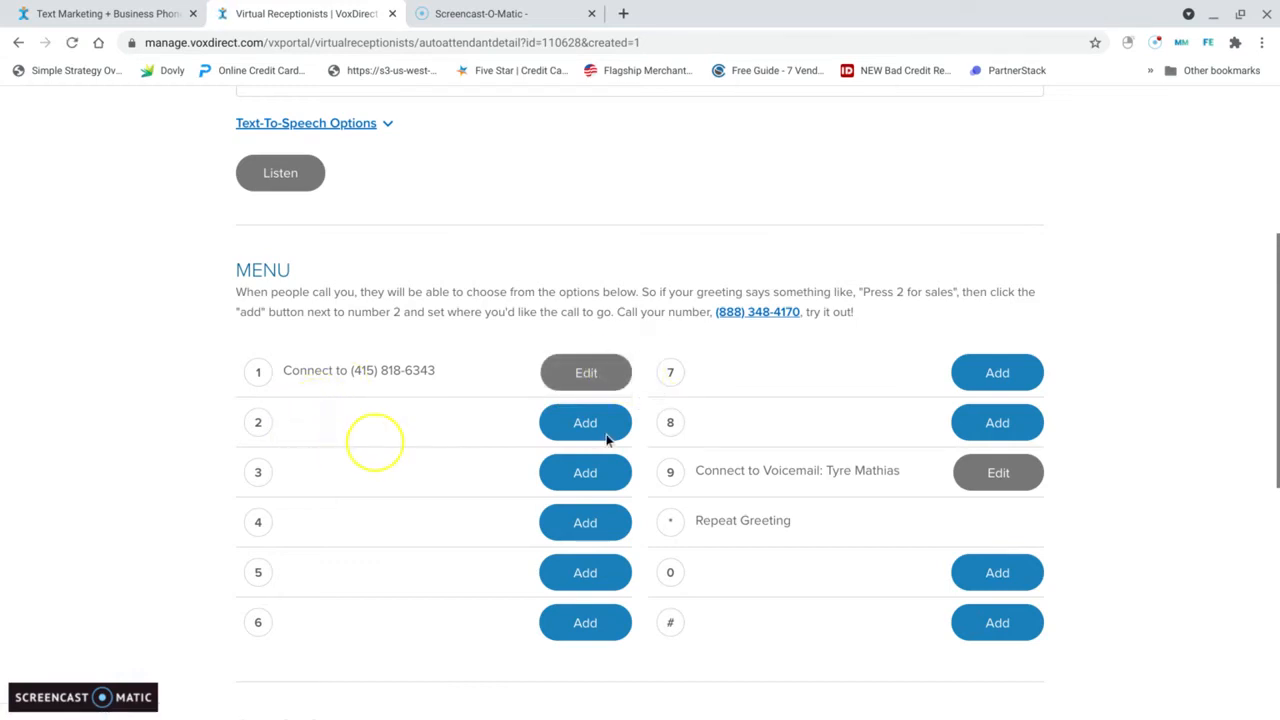
pyautogui.click(577, 430)
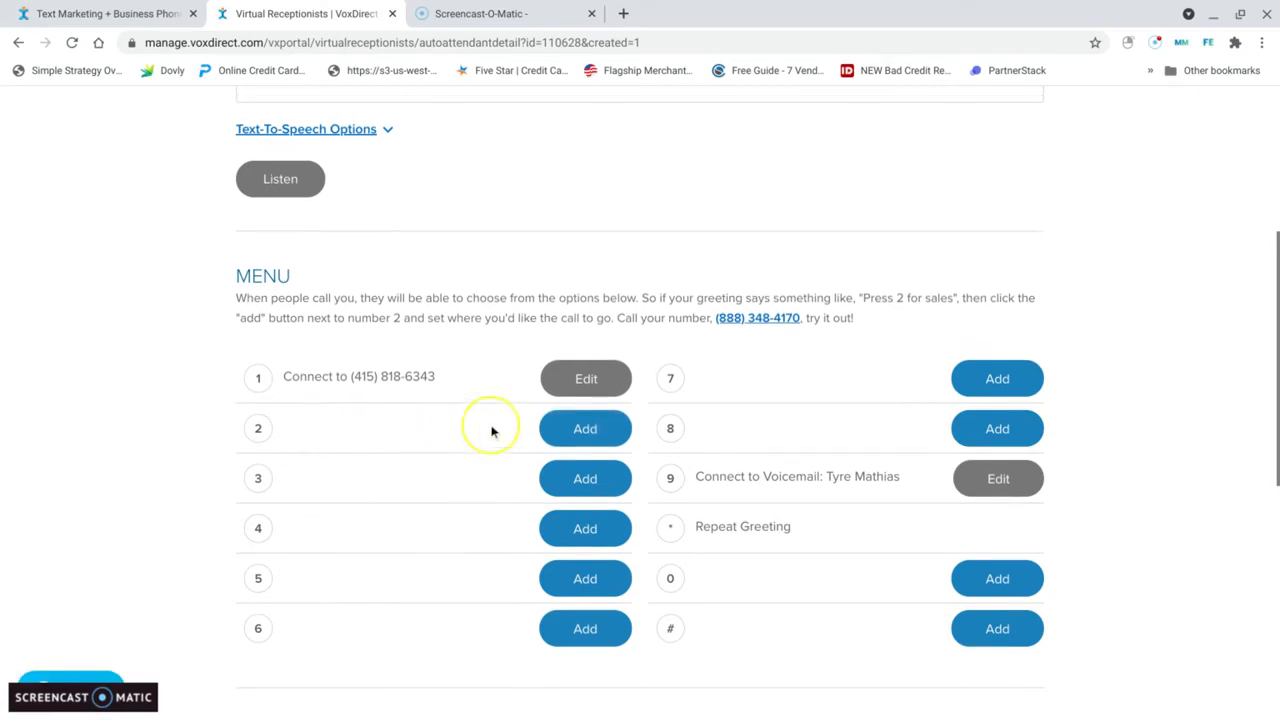
pyautogui.scroll(1, 491, 431)
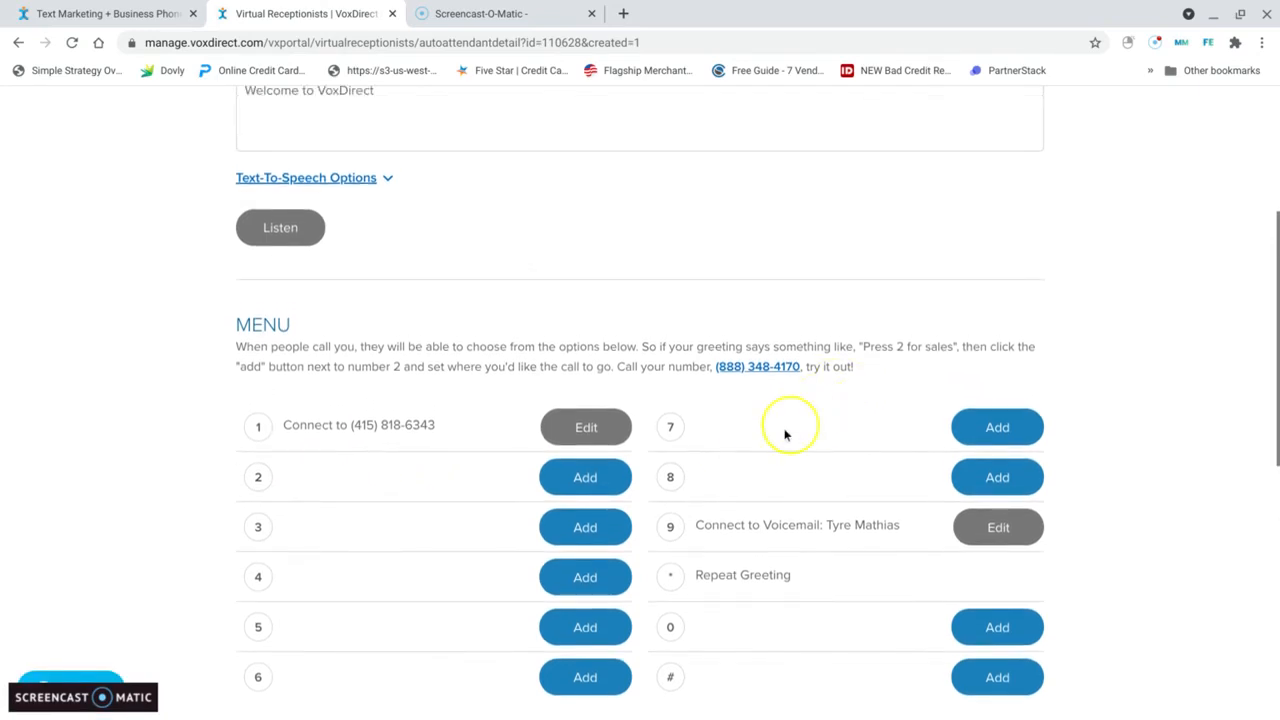
pyautogui.click(607, 486)
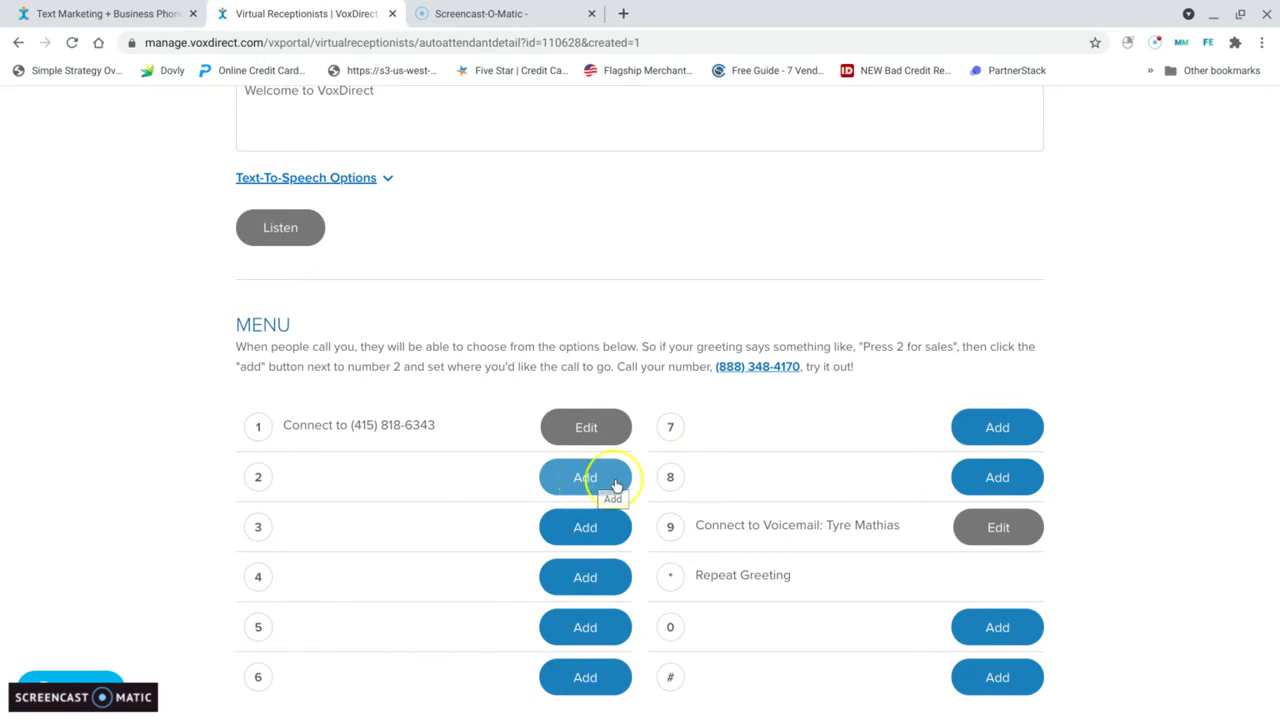
pyautogui.click(562, 483)
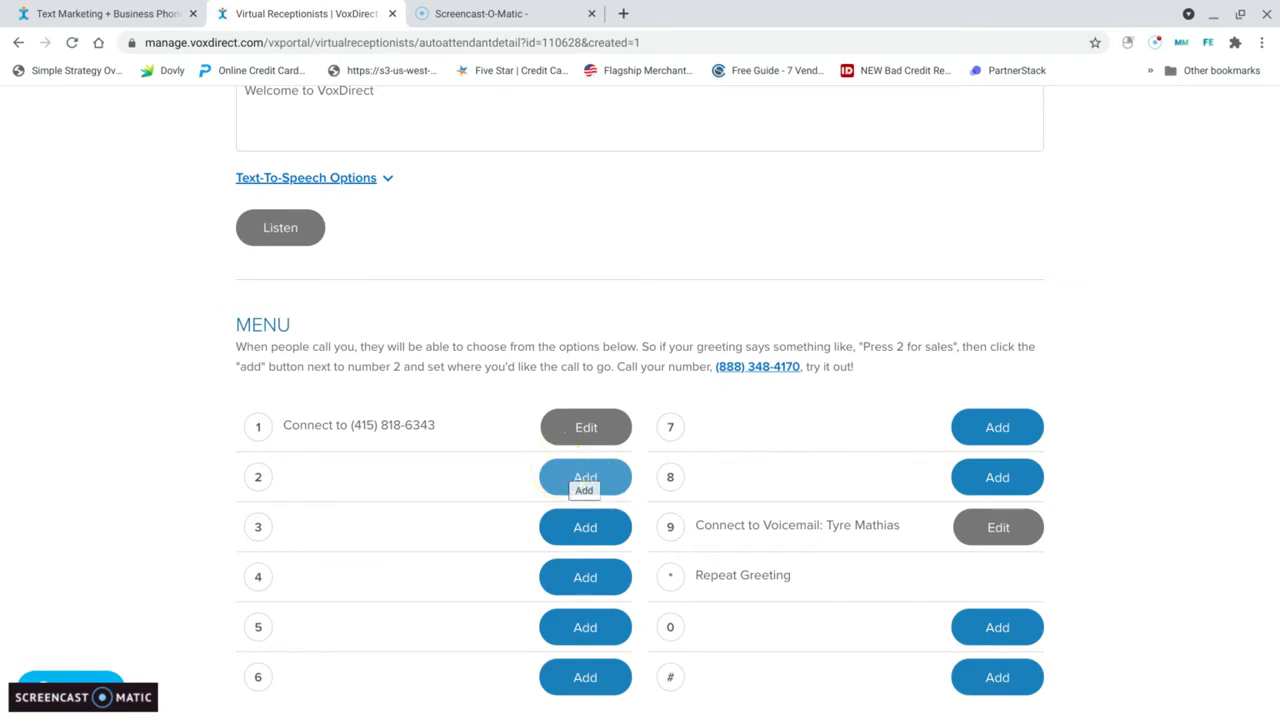
pyautogui.scroll(1, 1103, 369)
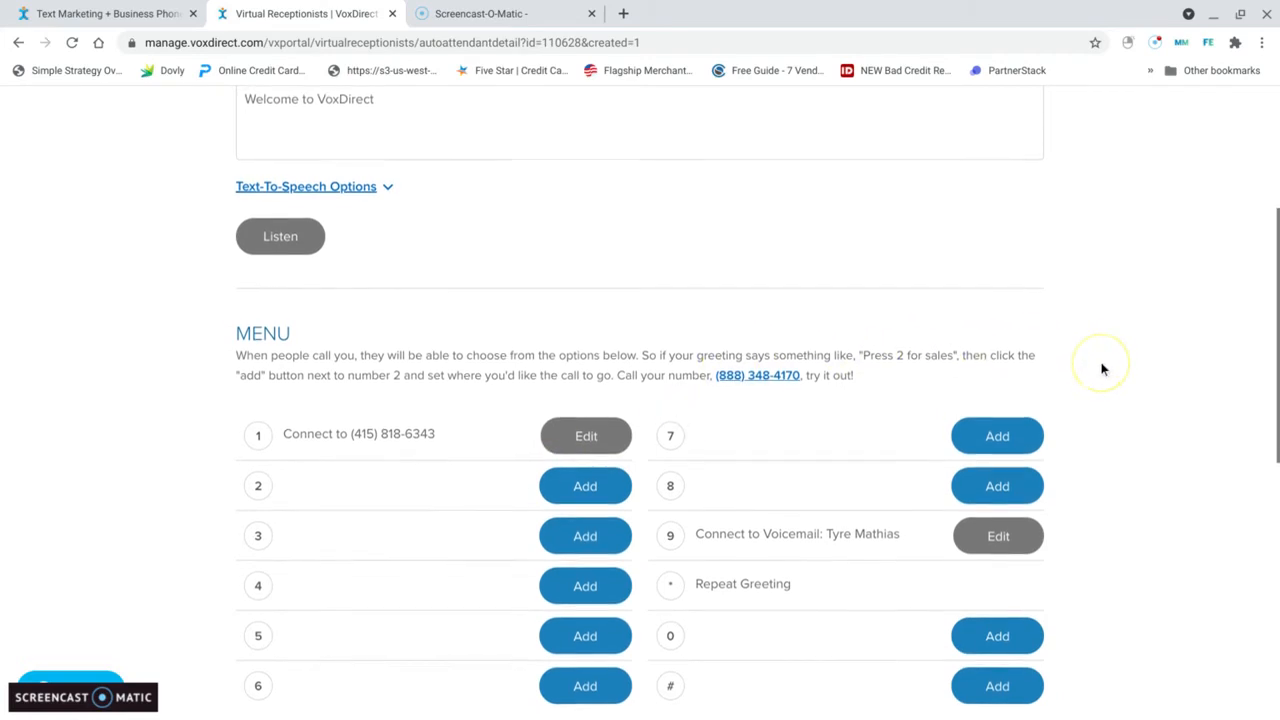
pyautogui.scroll(1, 1103, 369)
pyautogui.scroll(-1, 1100, 369)
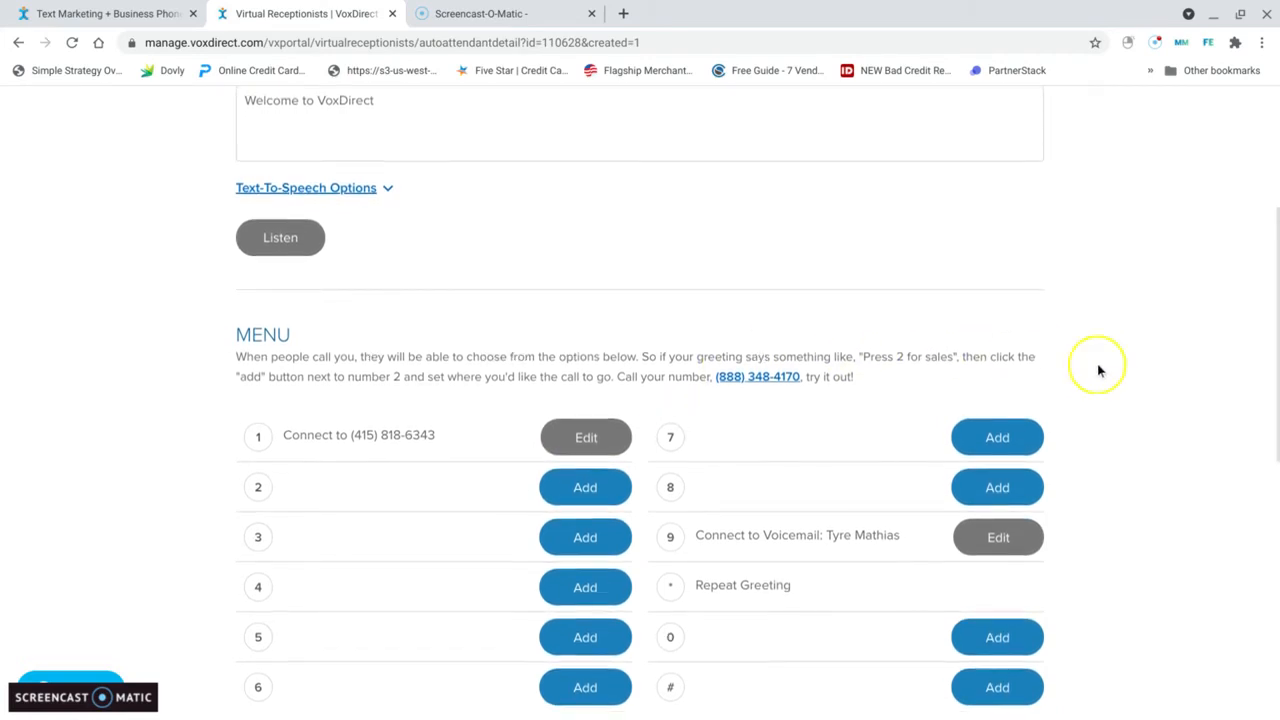
pyautogui.scroll(-1, 1097, 370)
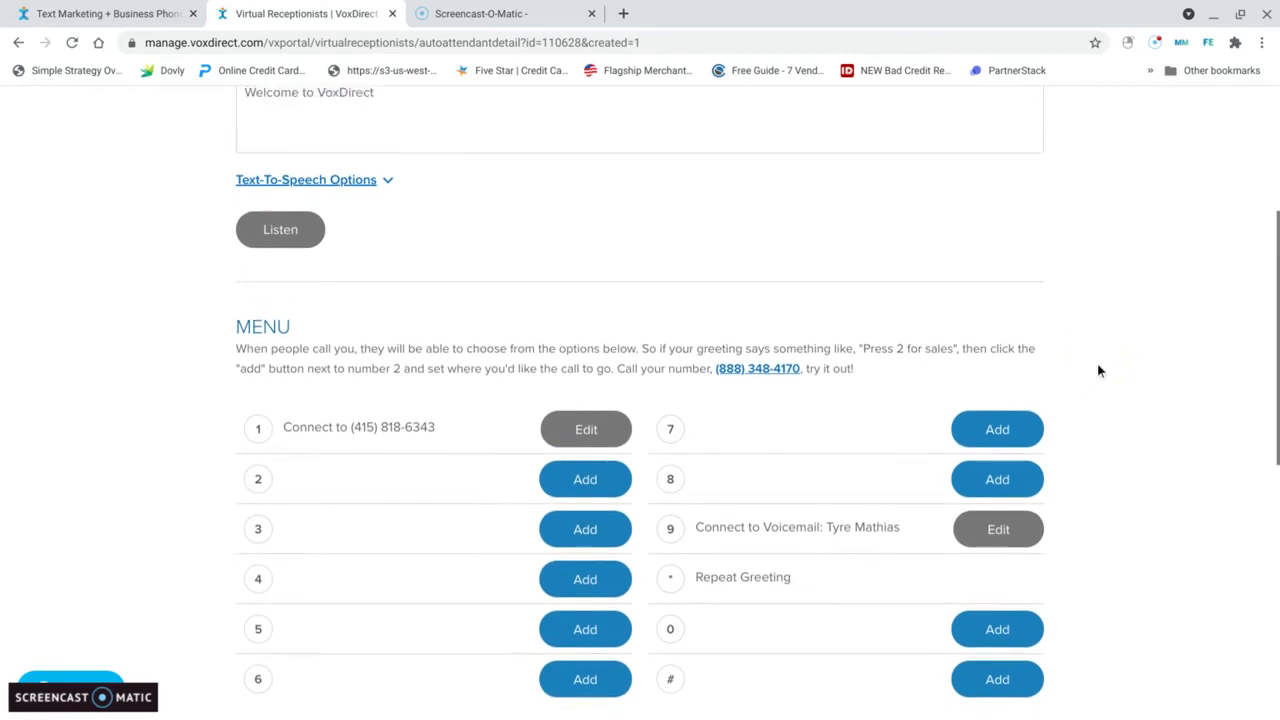
pyautogui.scroll(3, 1097, 371)
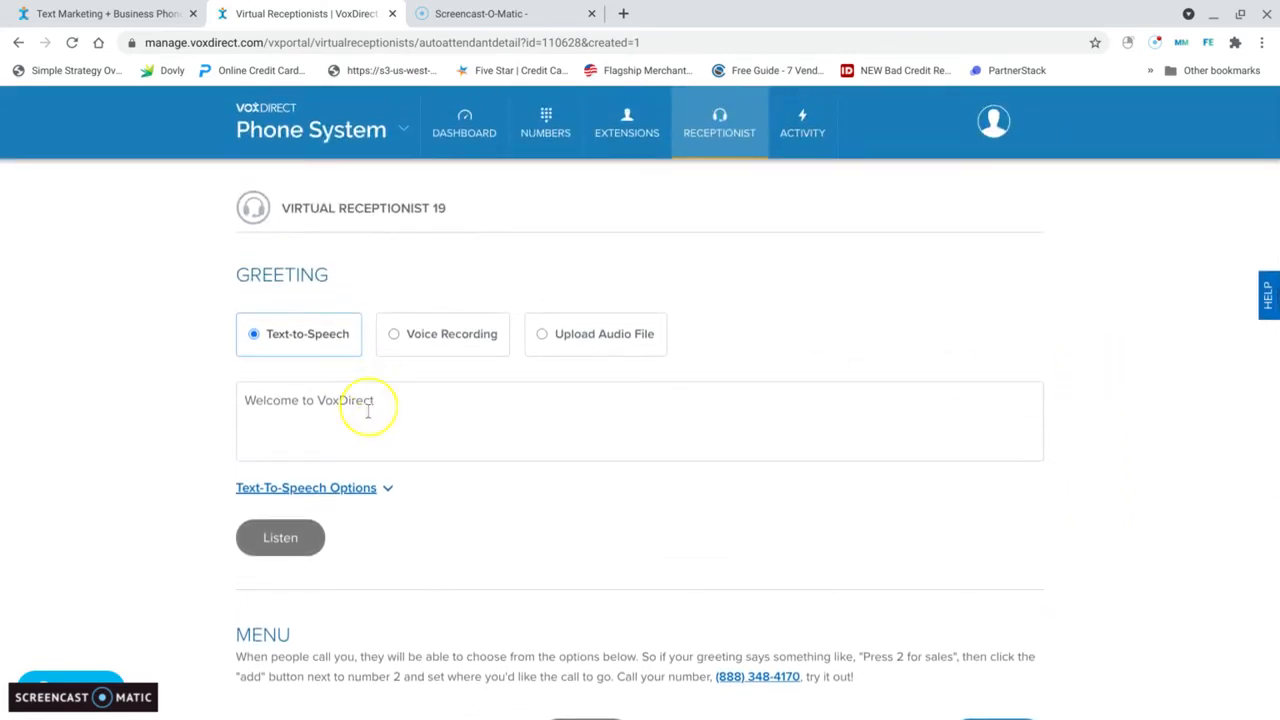
pyautogui.scroll(-1, 431, 471)
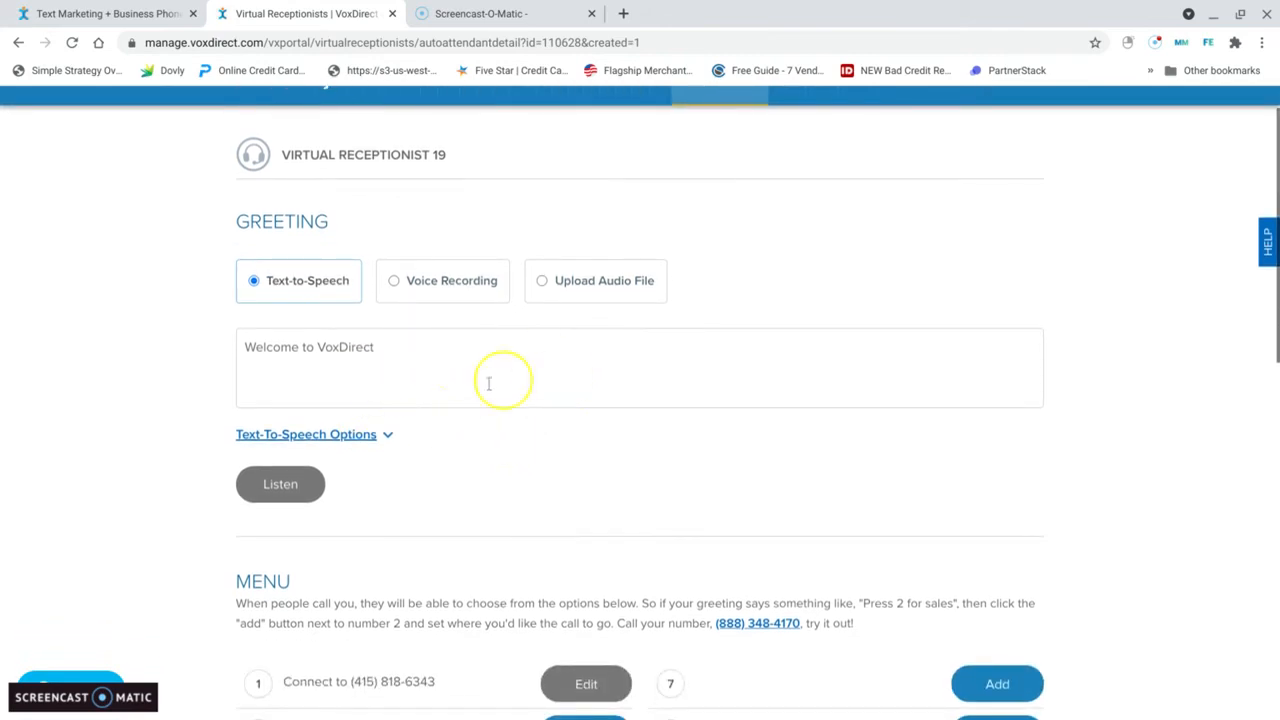
pyautogui.scroll(1, 489, 383)
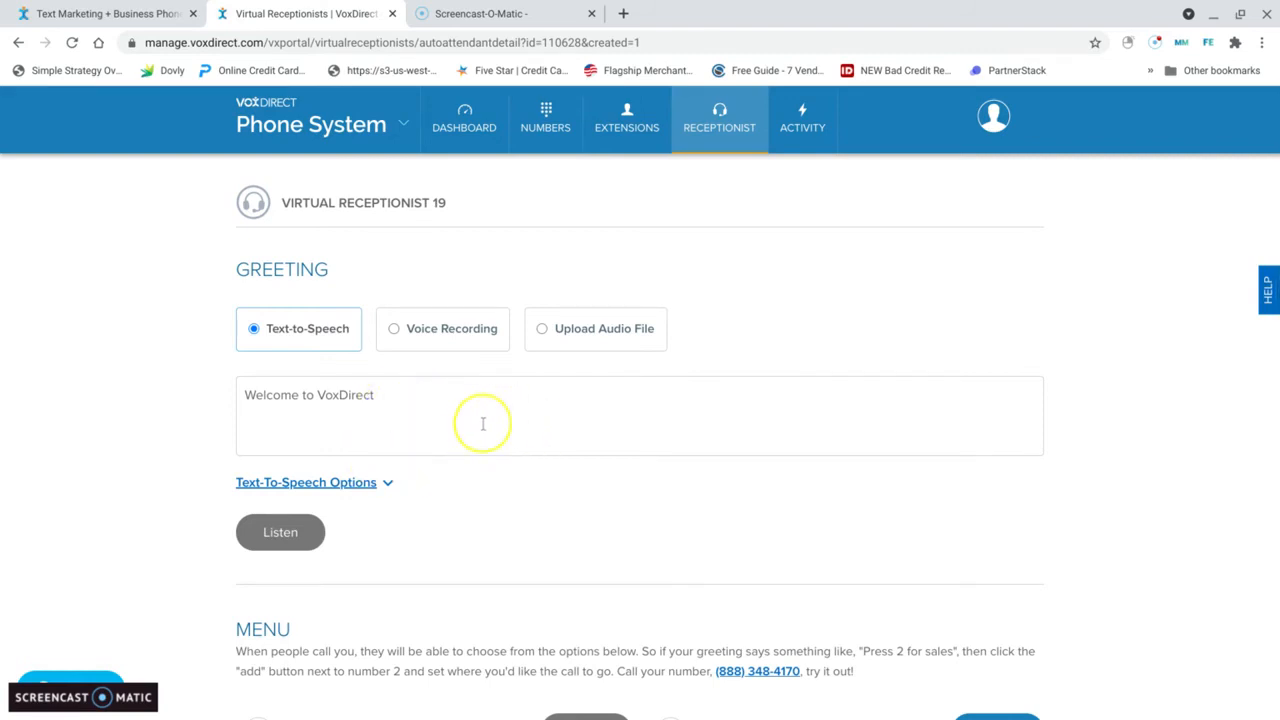
pyautogui.scroll(-3, 554, 503)
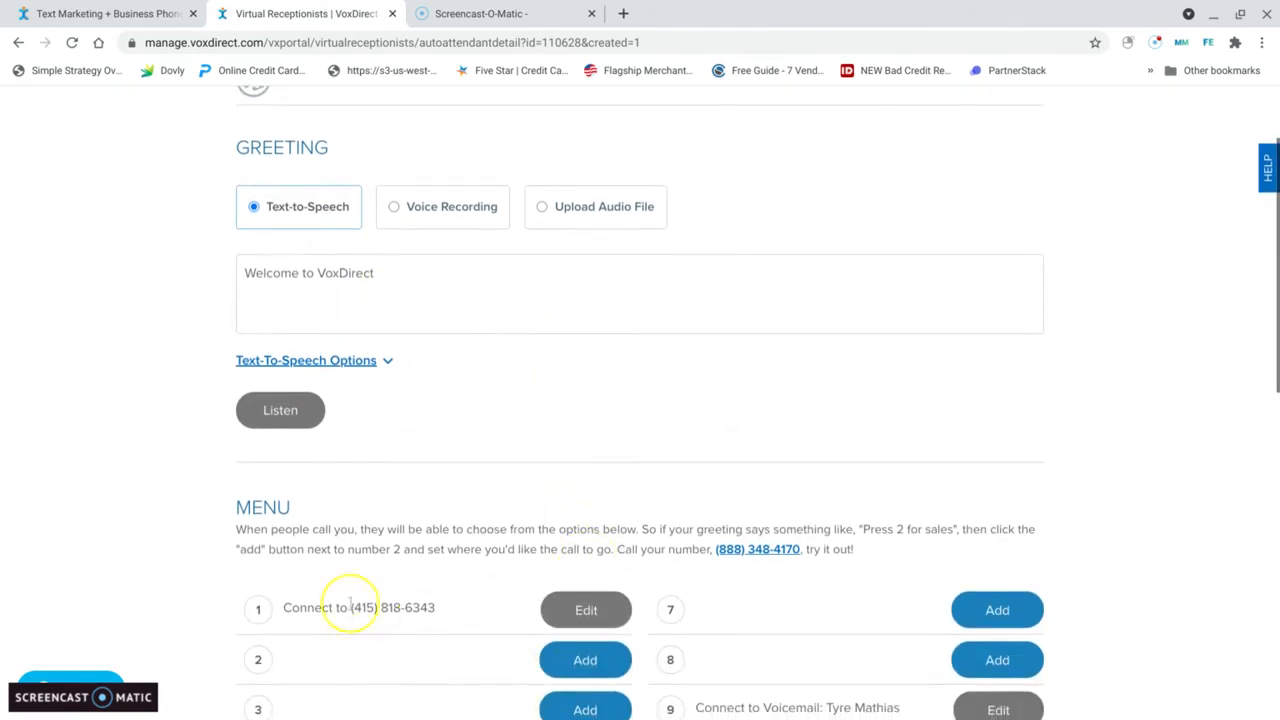
pyautogui.scroll(2, 720, 280)
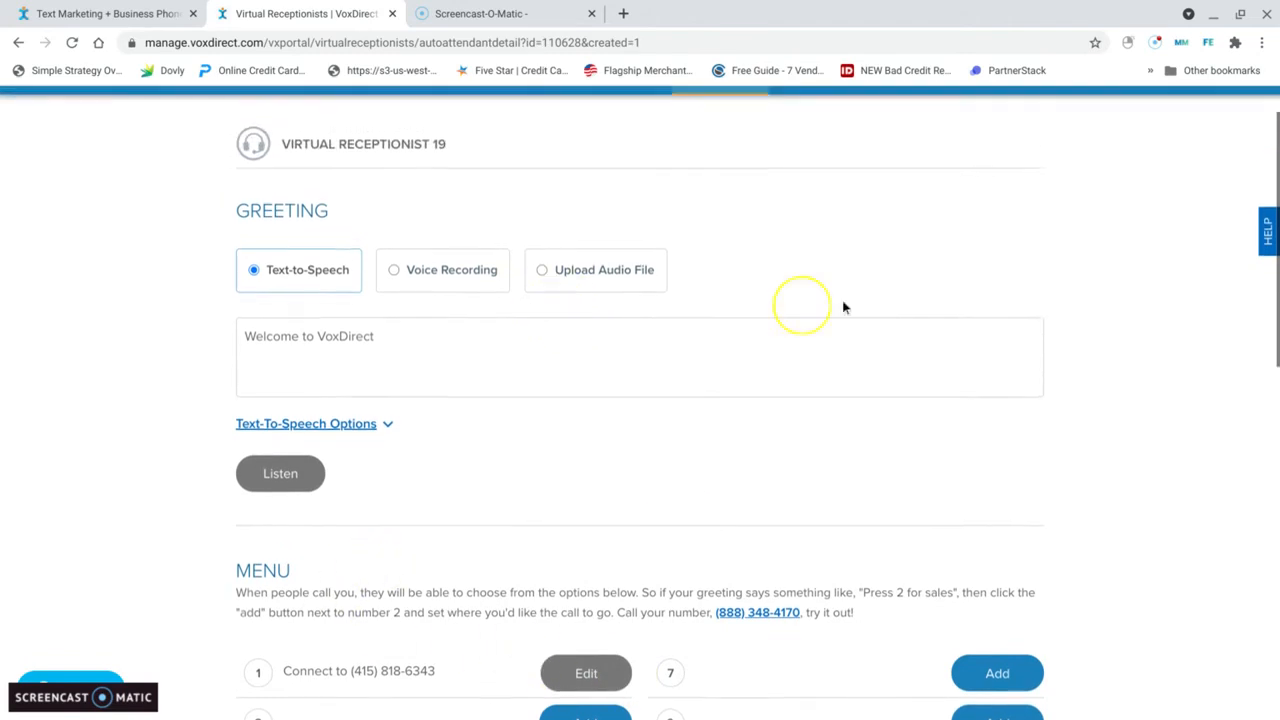
# Step: Change the greeting text to "Welcome to VoxDirects" and save the virtual receptionist's changes
pyautogui.scroll(2, 843, 308)
pyautogui.click(449, 410)
pyautogui.press('BackSpace')
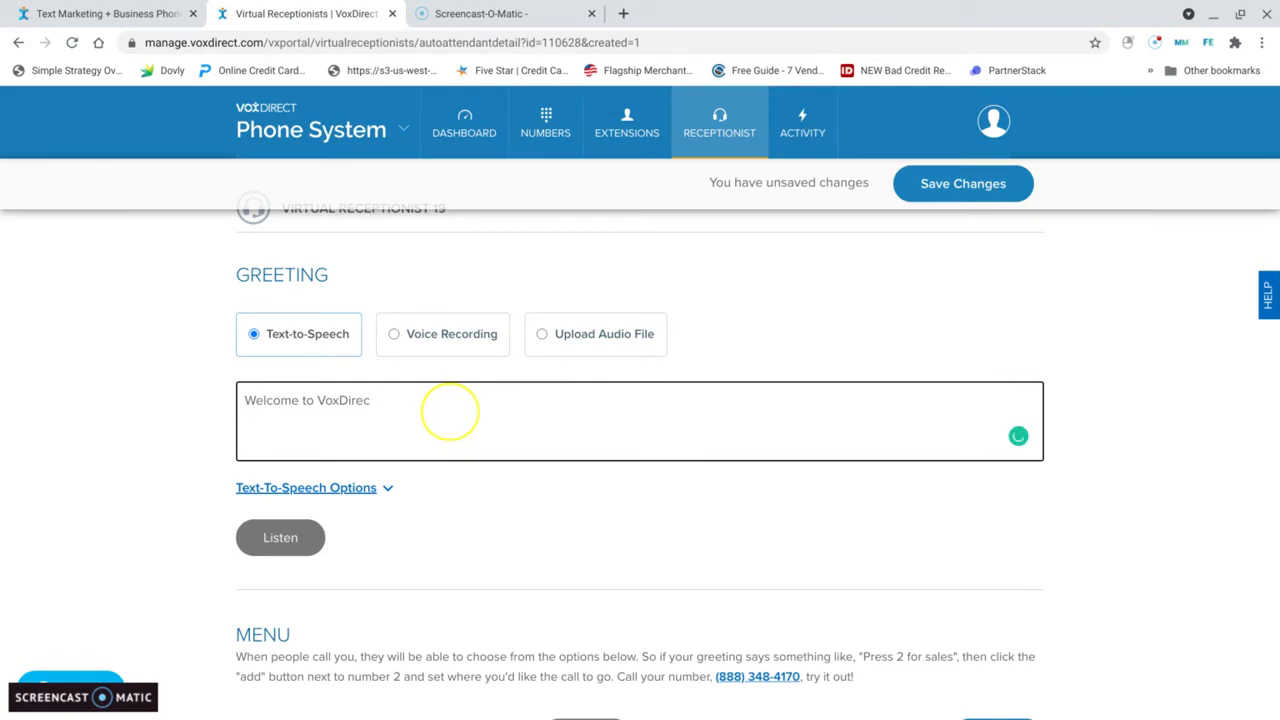
pyautogui.write('ts')
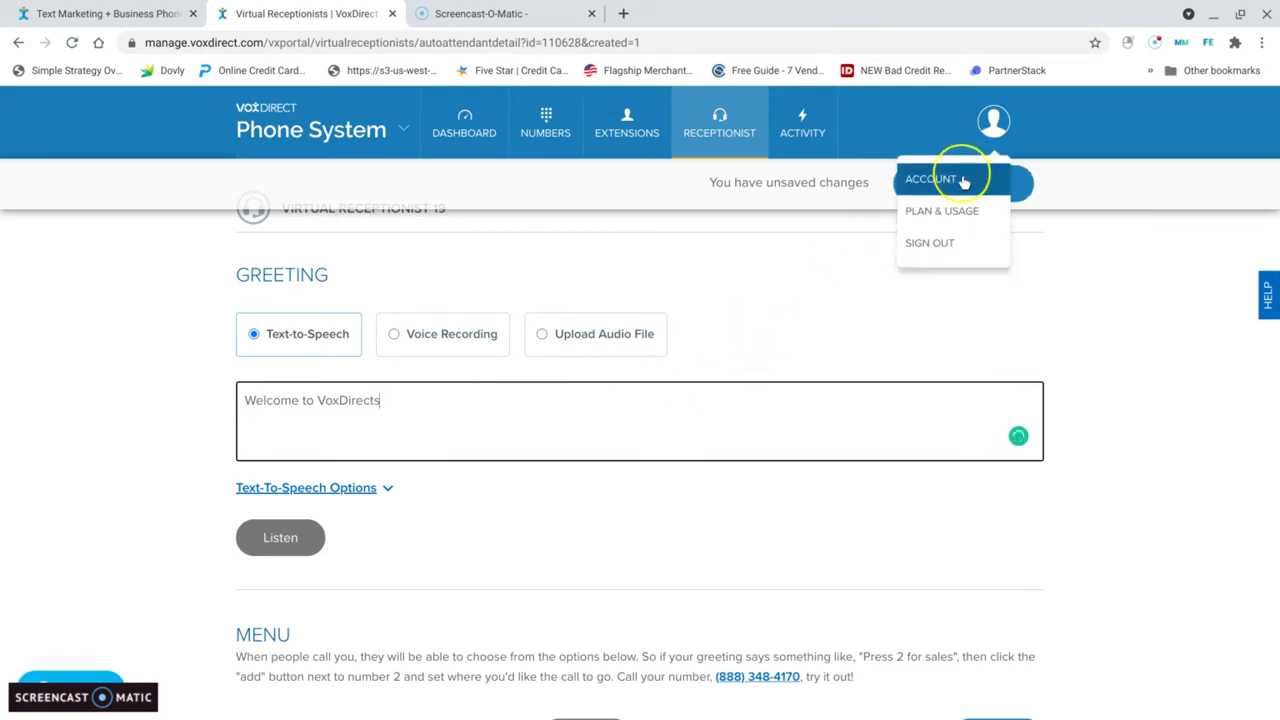
pyautogui.click(1000, 196)
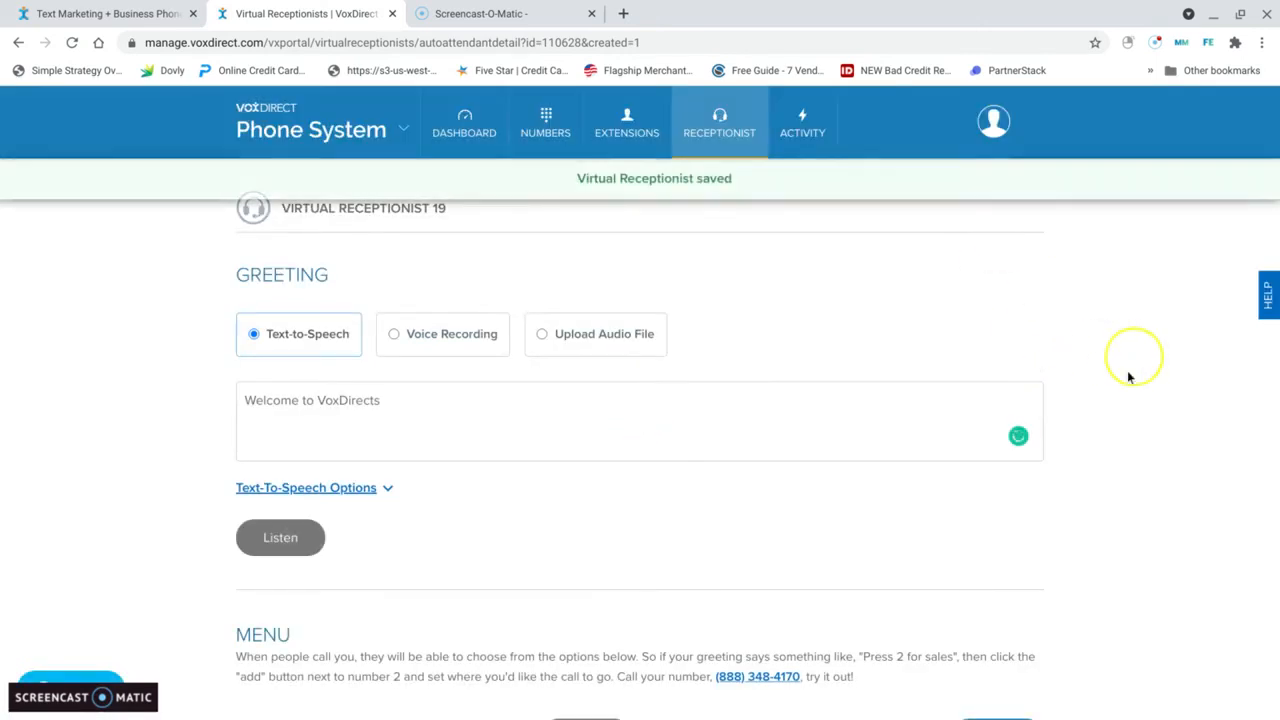
# Step: Create a new action for keypad option 2 and set it to Send a Text Message
pyautogui.scroll(-2, 1110, 400)
pyautogui.scroll(-3, 1081, 453)
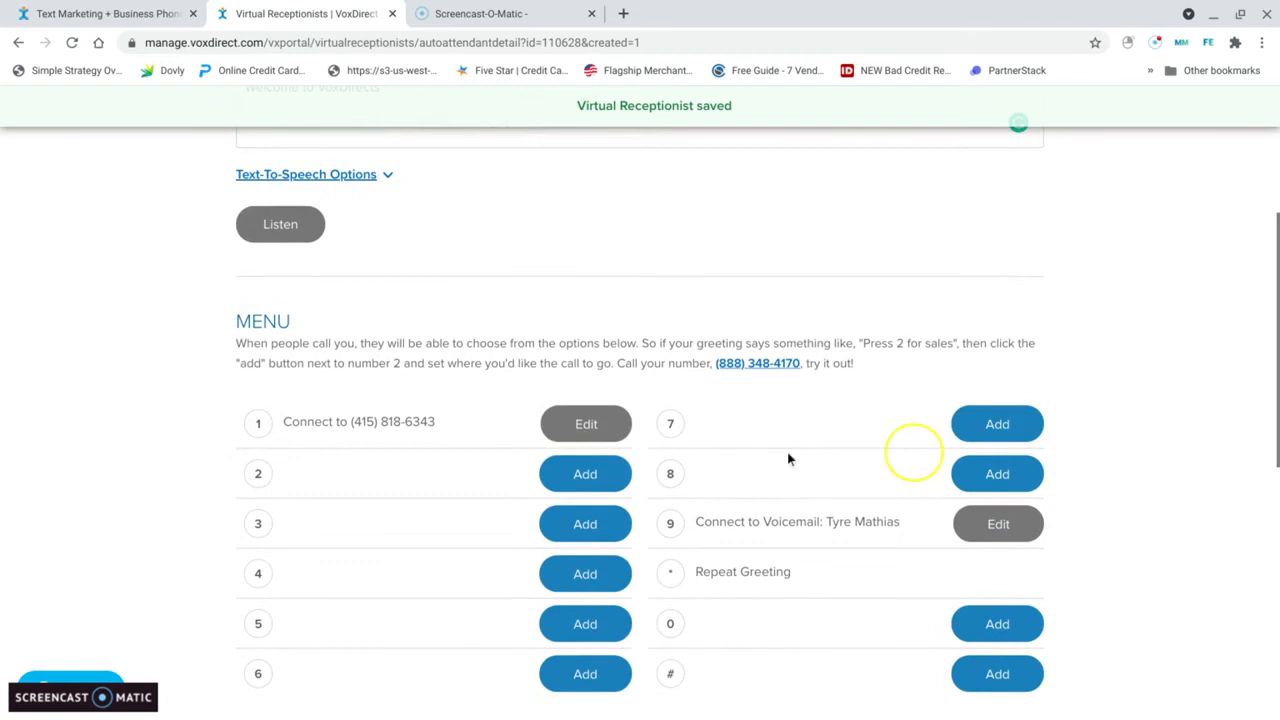
pyautogui.scroll(3, 891, 309)
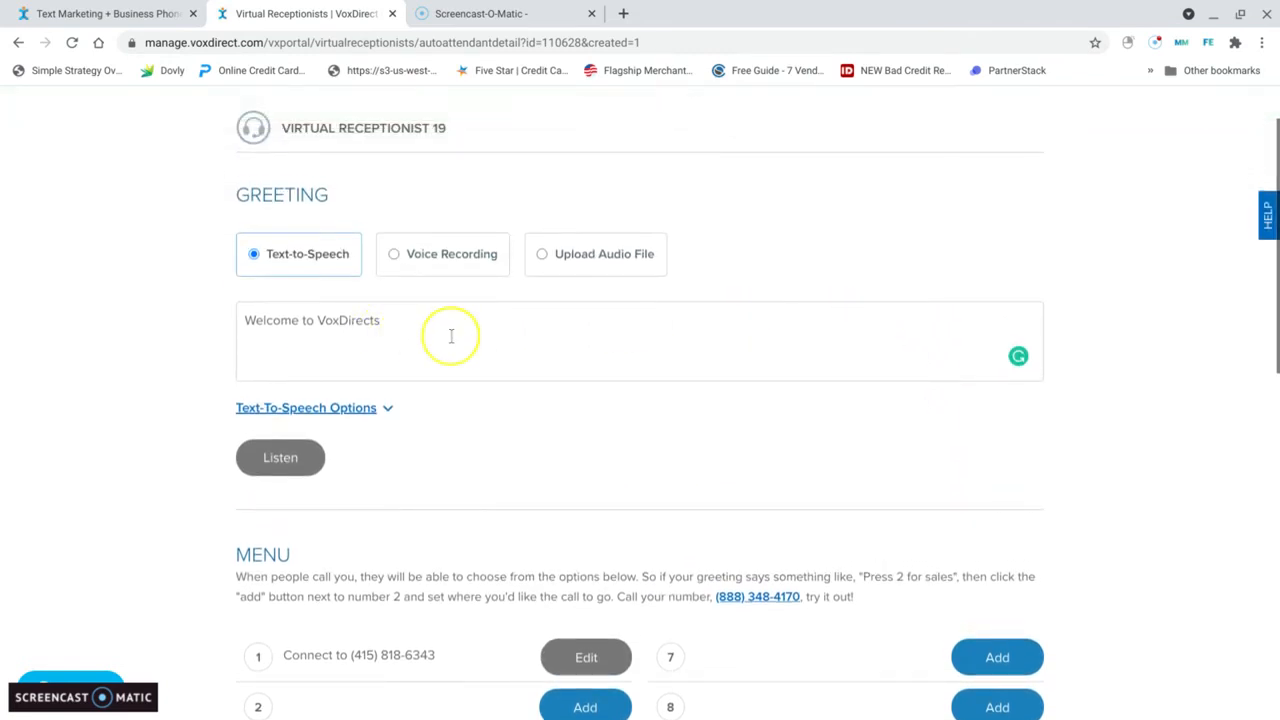
pyautogui.scroll(-2, 690, 450)
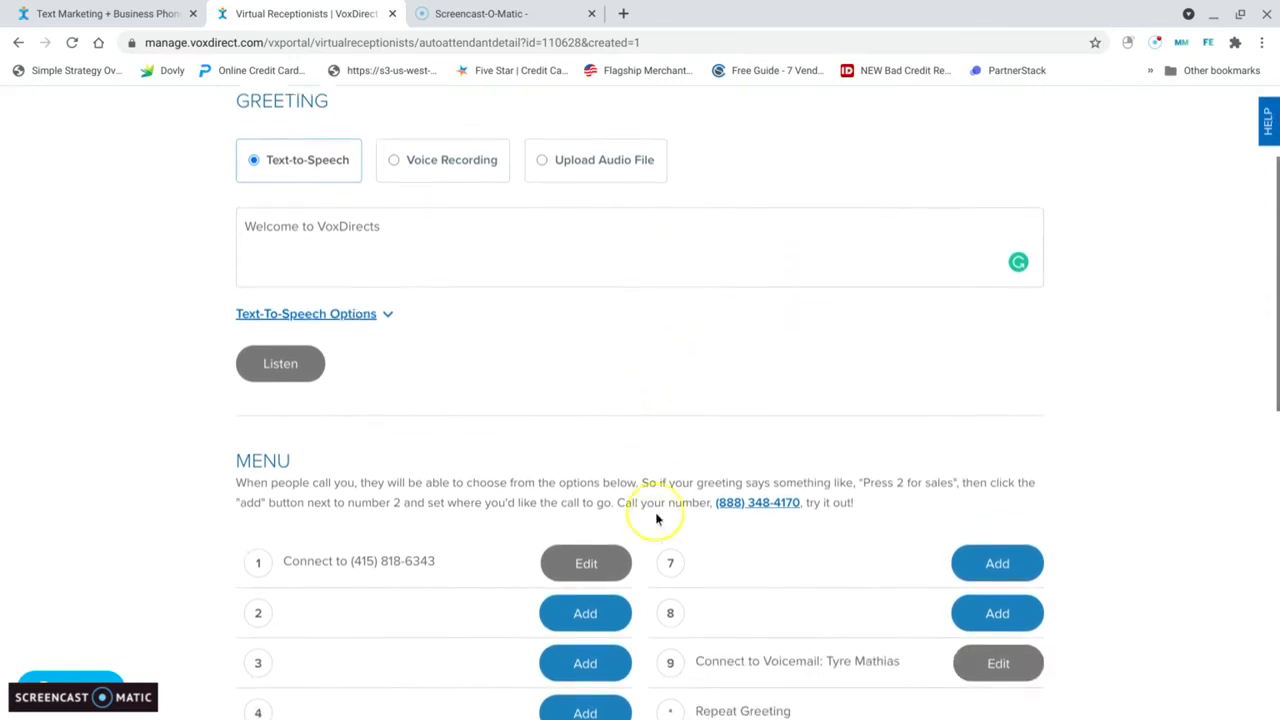
pyautogui.click(589, 573)
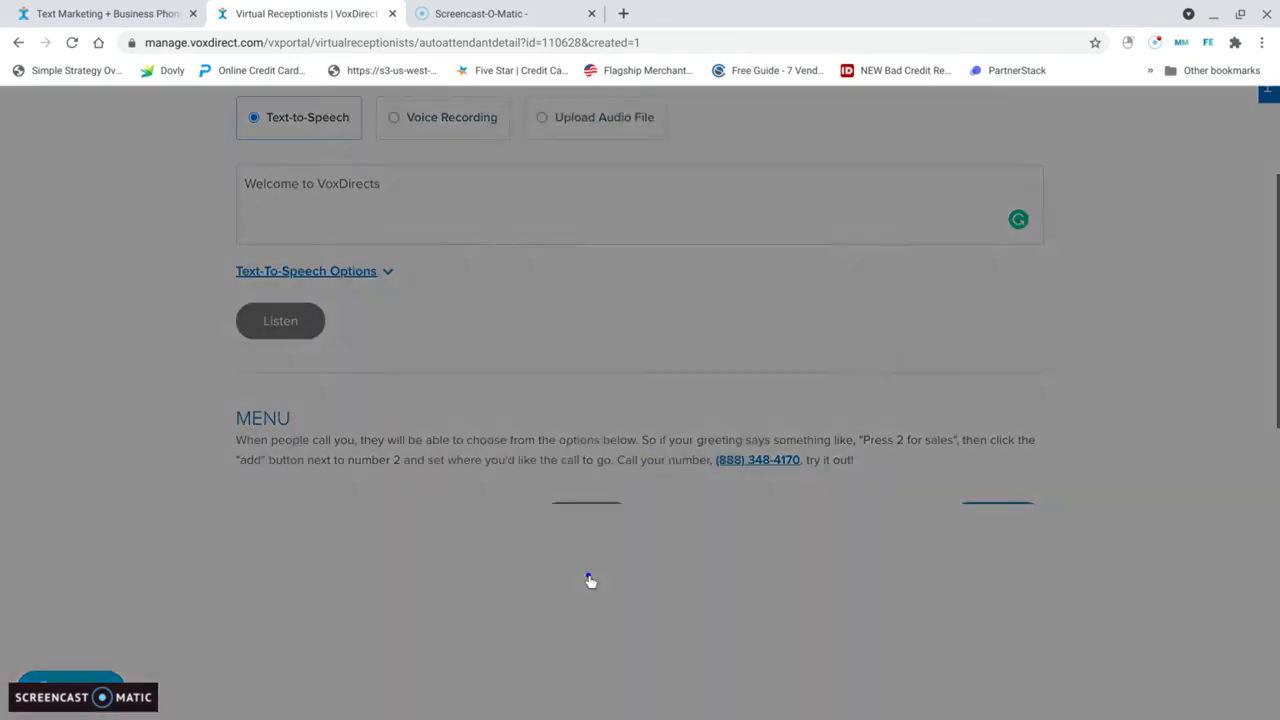
pyautogui.click(850, 235)
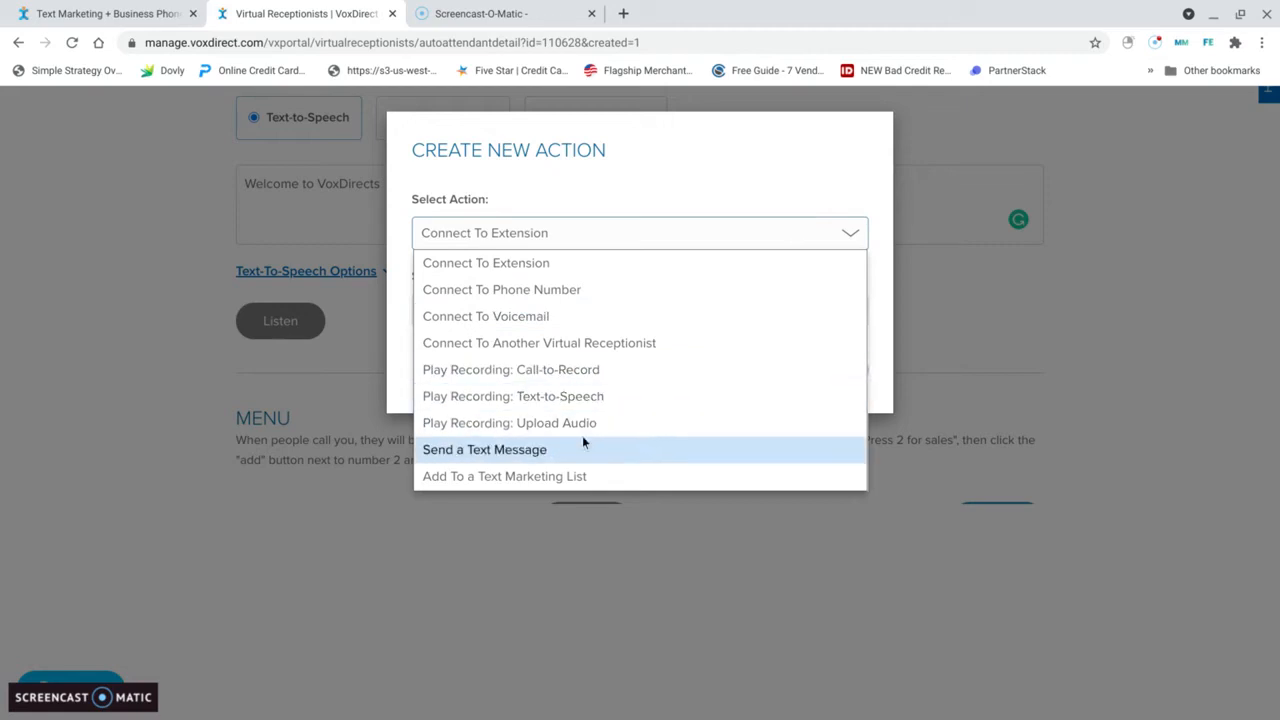
pyautogui.click(534, 449)
pyautogui.click(503, 337)
pyautogui.moveTo(500, 337); pyautogui.dragTo(425, 319)
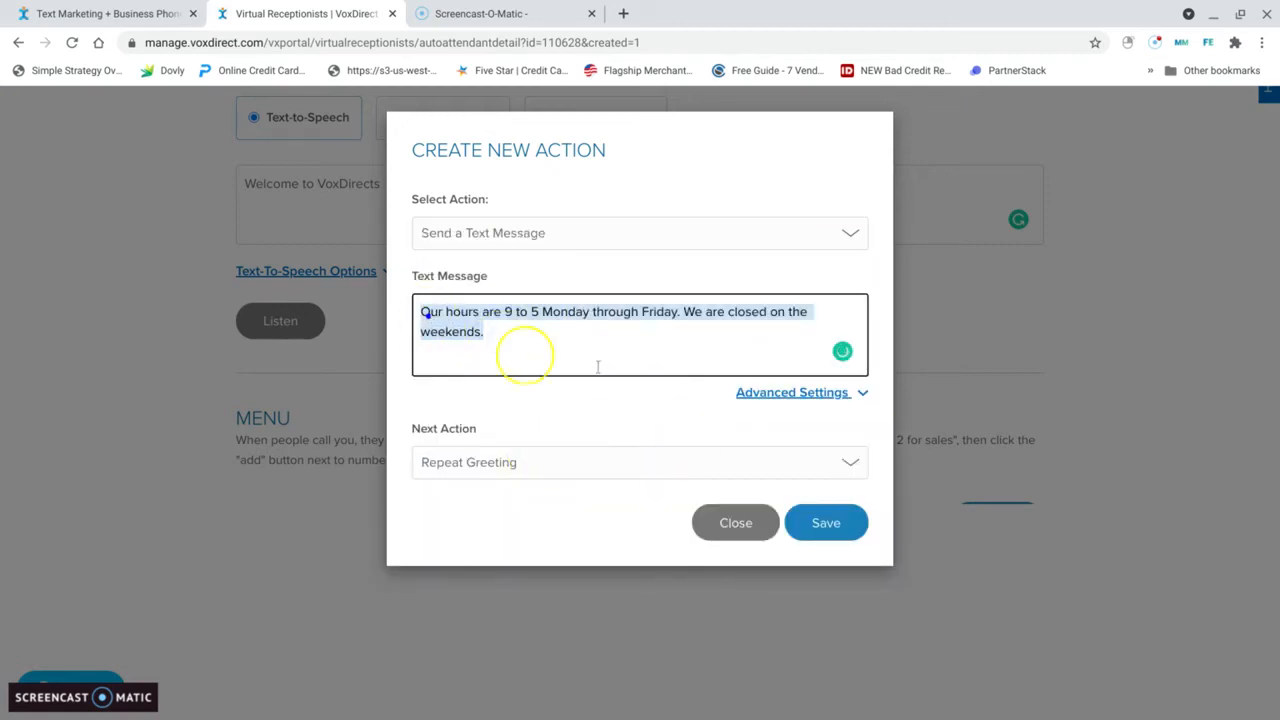
pyautogui.press('BackSpace')
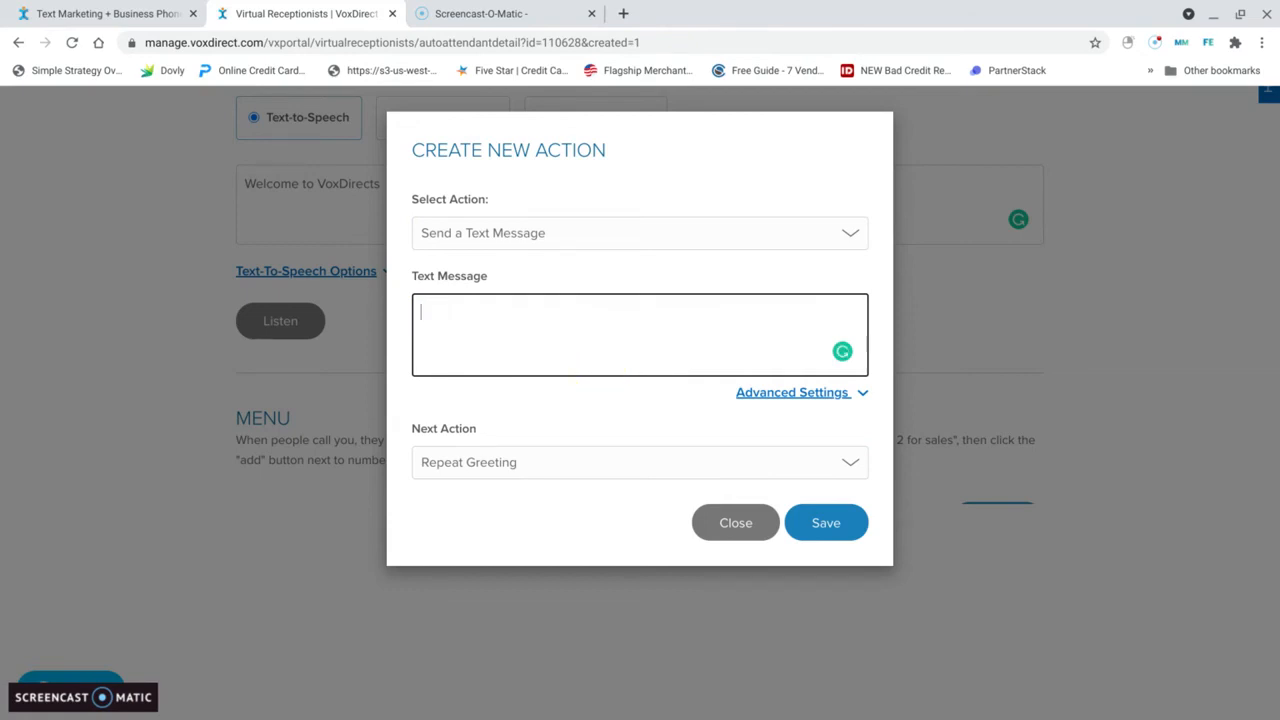
pyautogui.write('If you want to apply for fun')
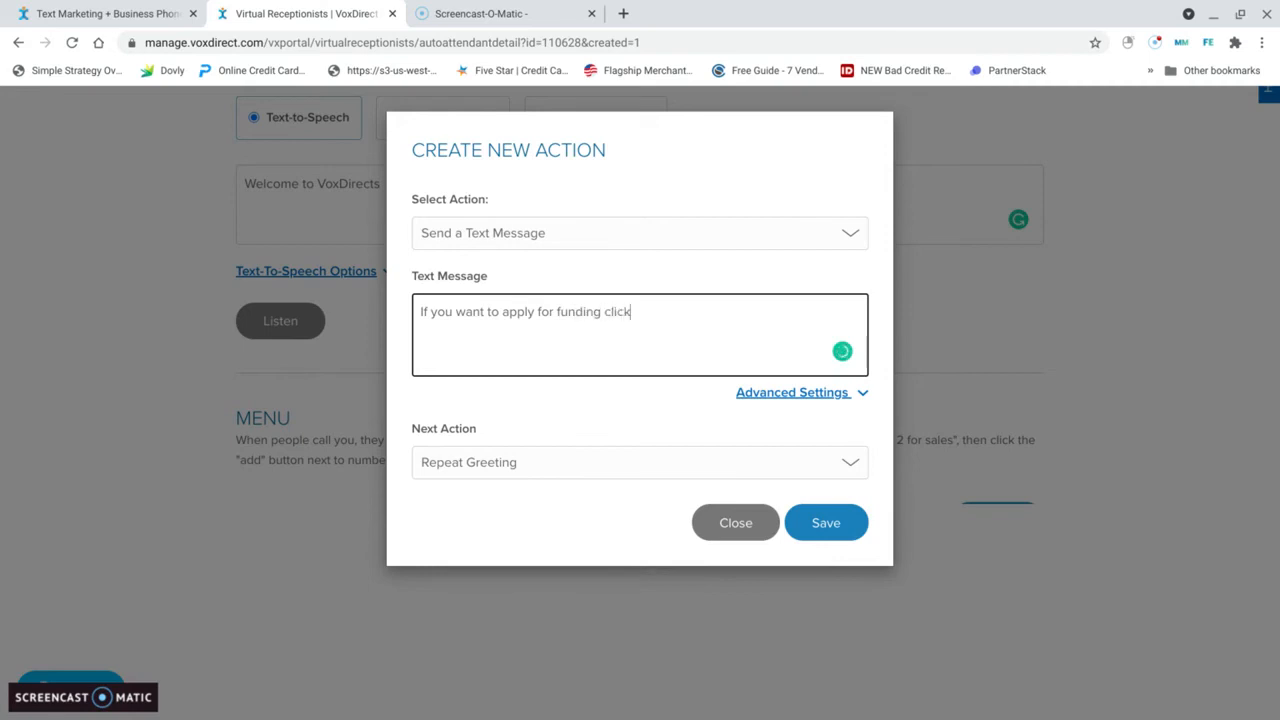
pyautogui.write('ding, click the link to see if you apply:')
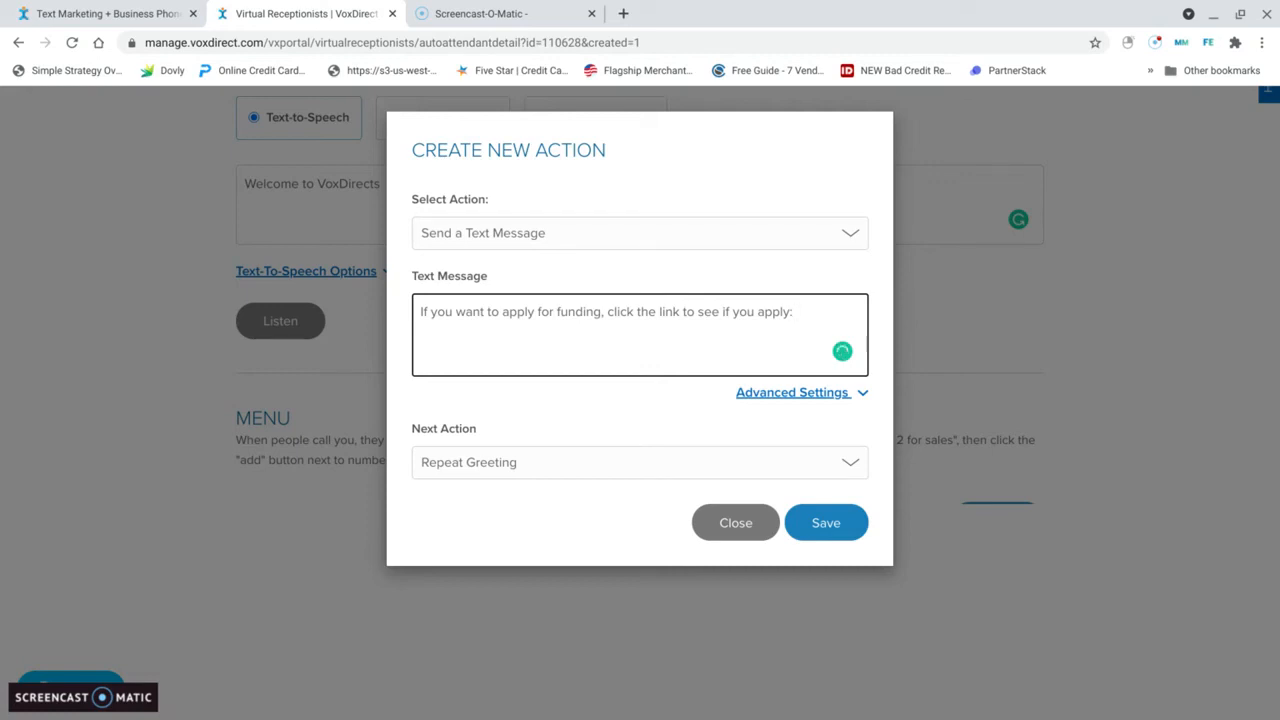
pyautogui.write('http://INeed')
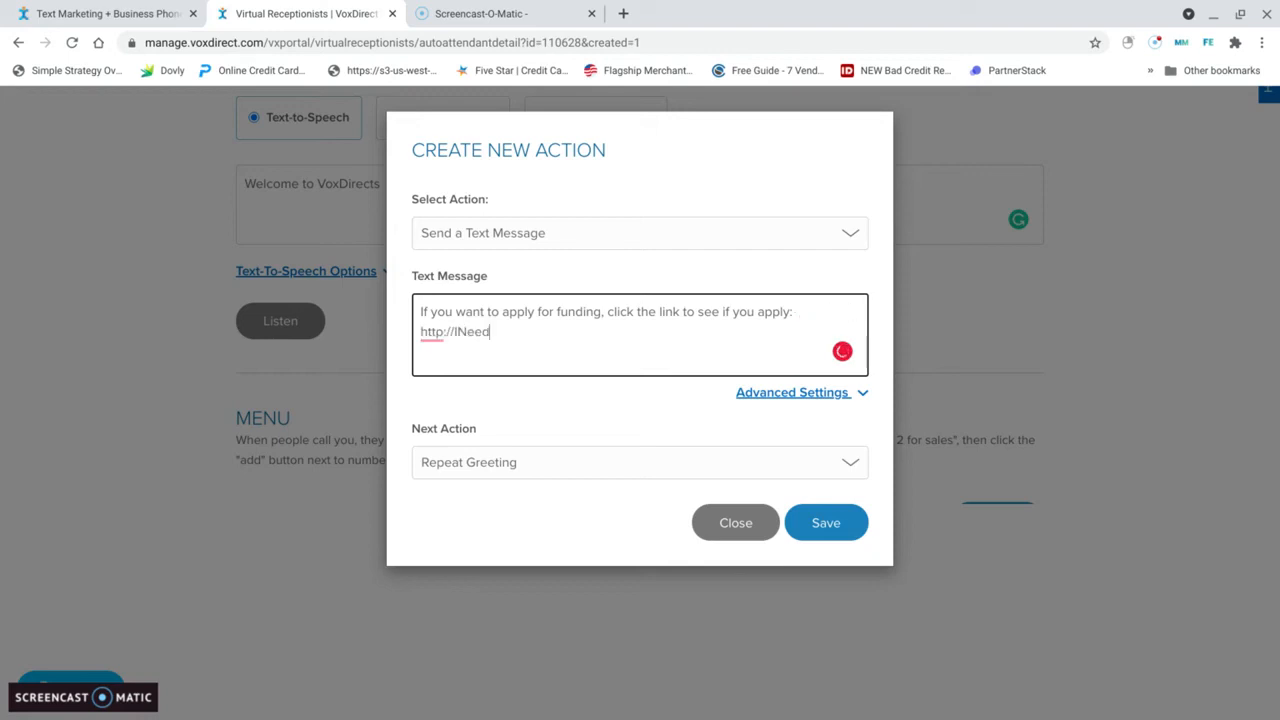
pyautogui.write('Fundsnow.com')
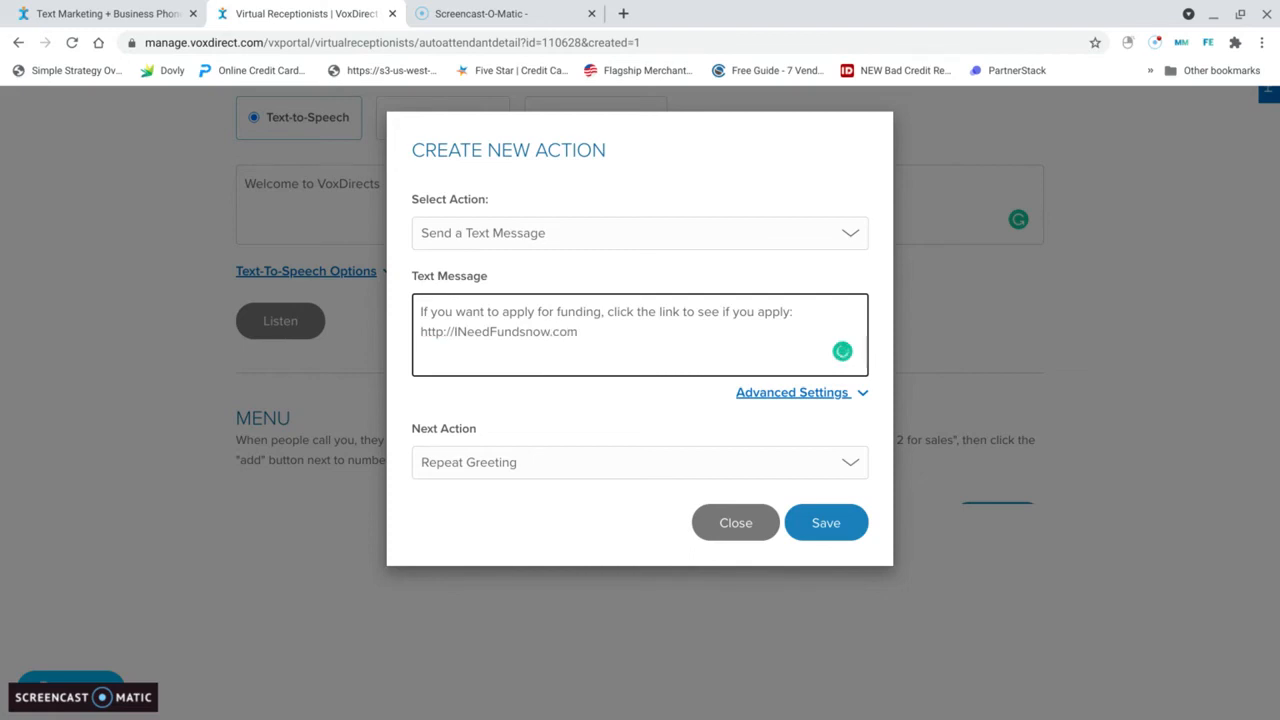
# Step: Add a second paragraph reading "If you would like to schedule an appointment to discuss funding options, click here:" followed by the owner's meeting link
pyautogui.press('BackSpace')
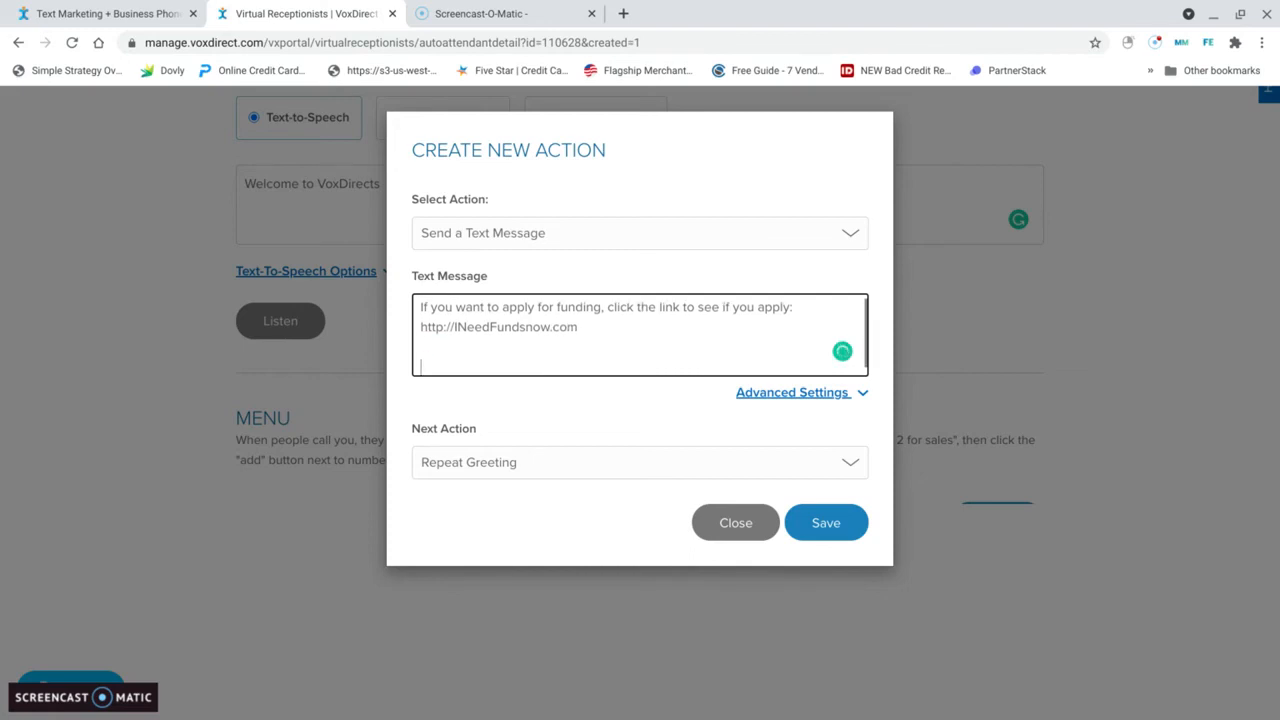
pyautogui.write('If you would lik')
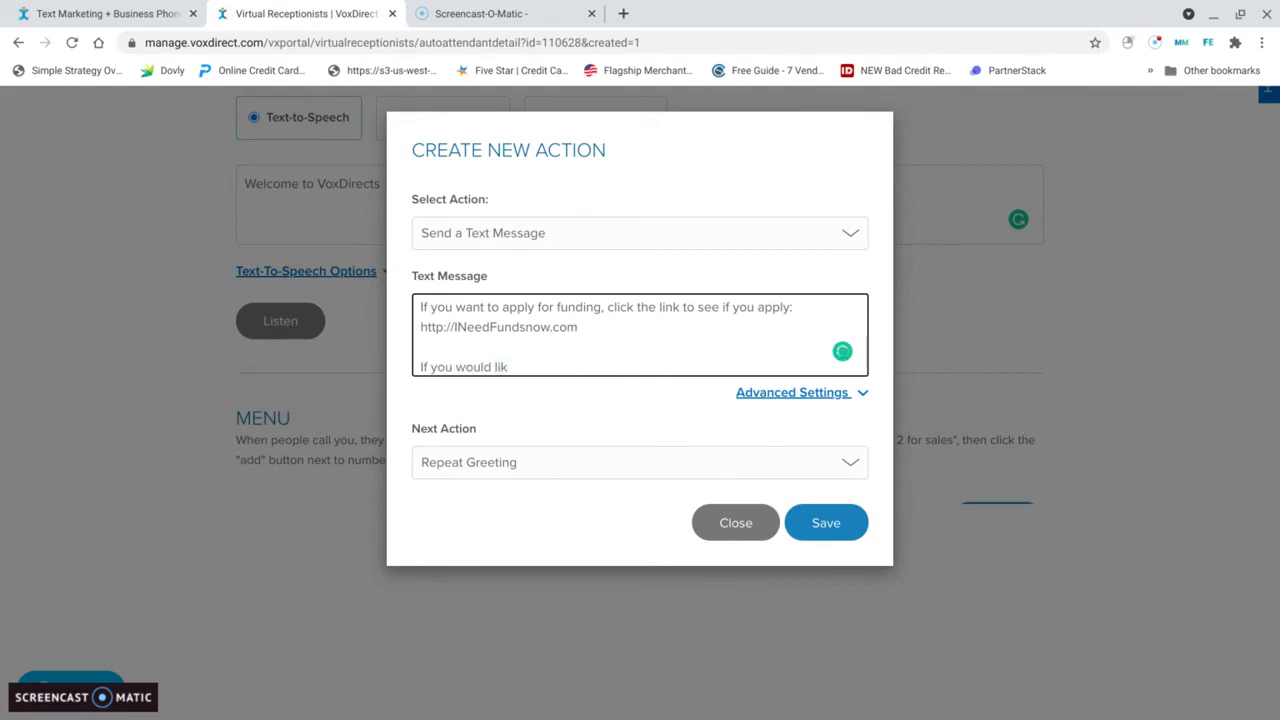
pyautogui.write('e to schedule an appoint')
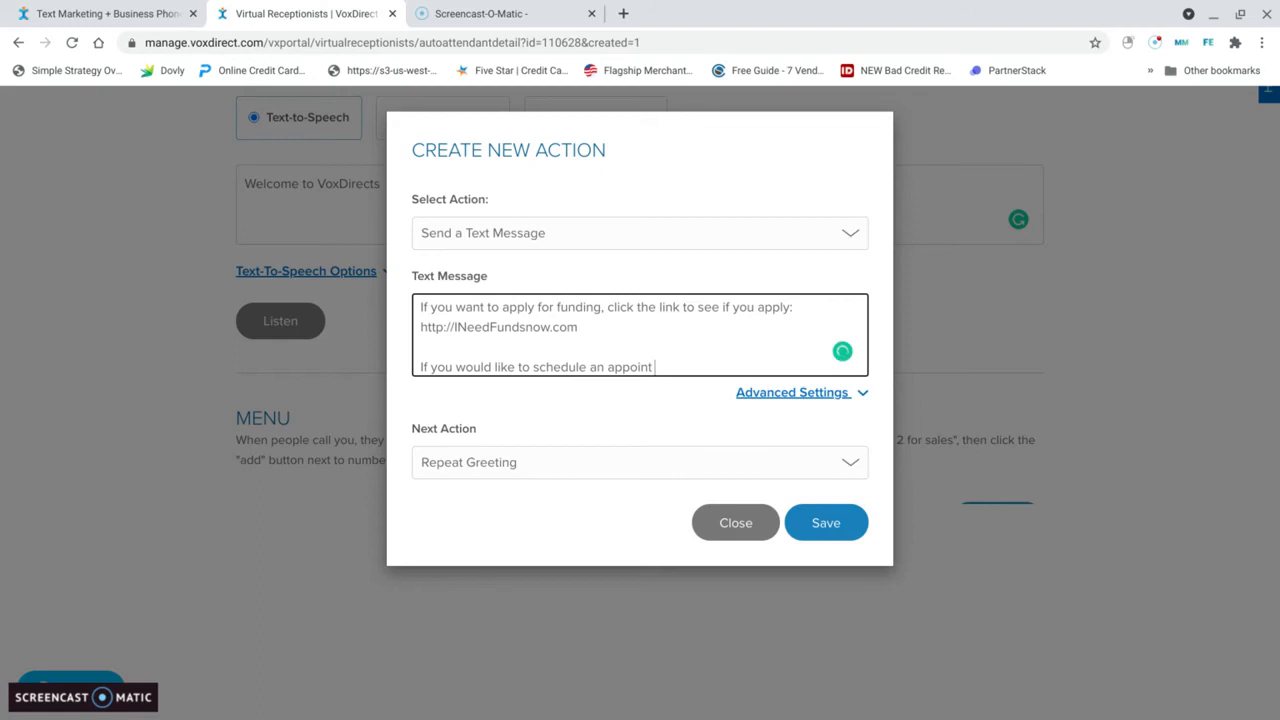
pyautogui.write('ment')
pyautogui.write(' to dis')
pyautogui.write('scuss fu')
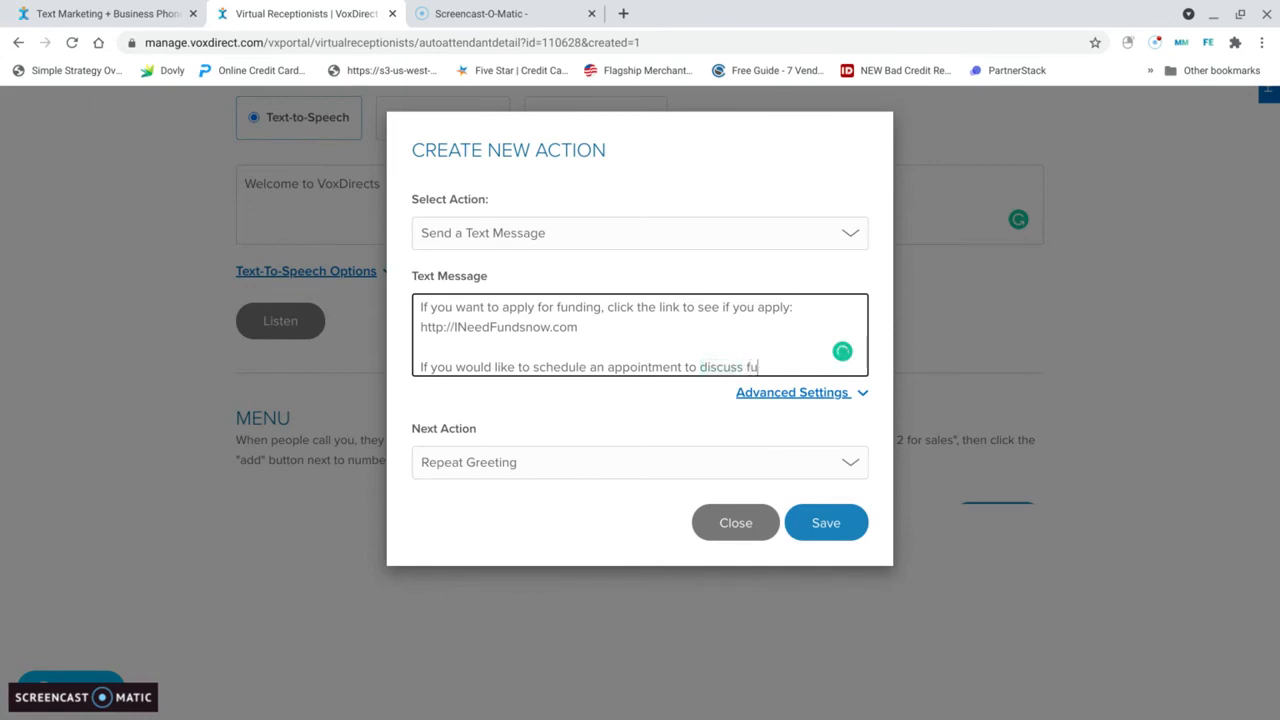
pyautogui.write('nding otptions')
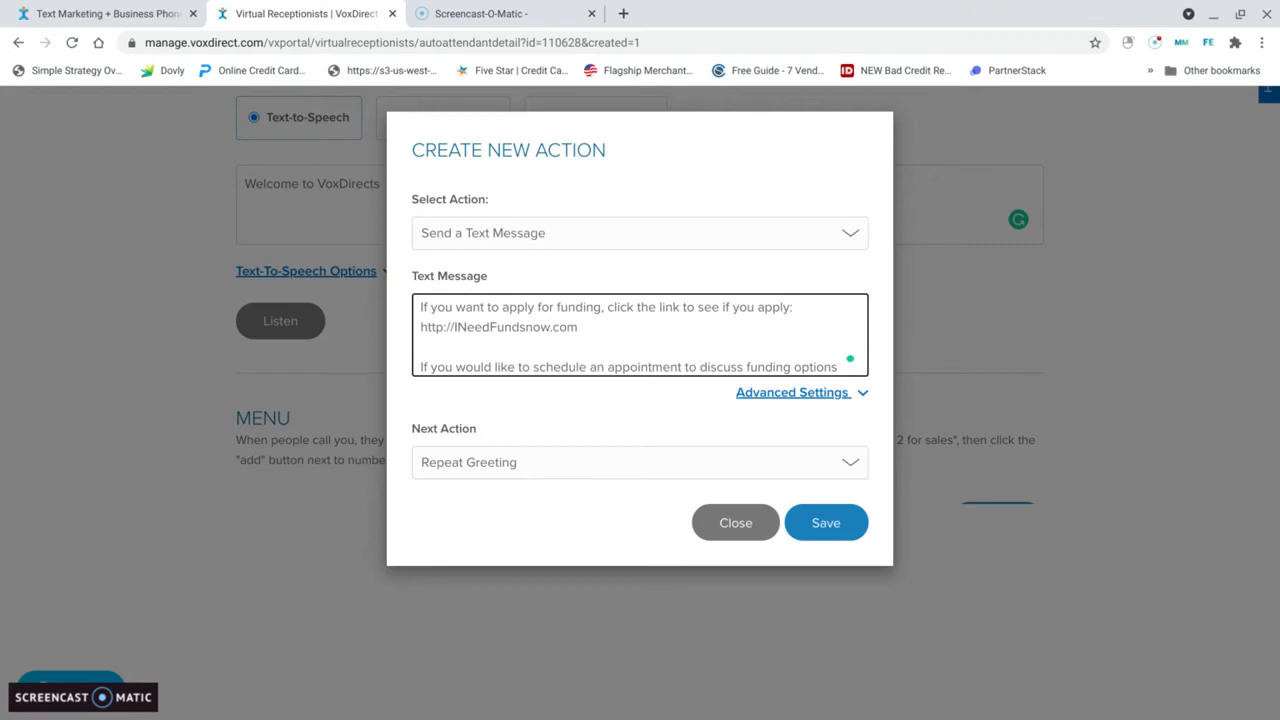
pyautogui.write(', click here')
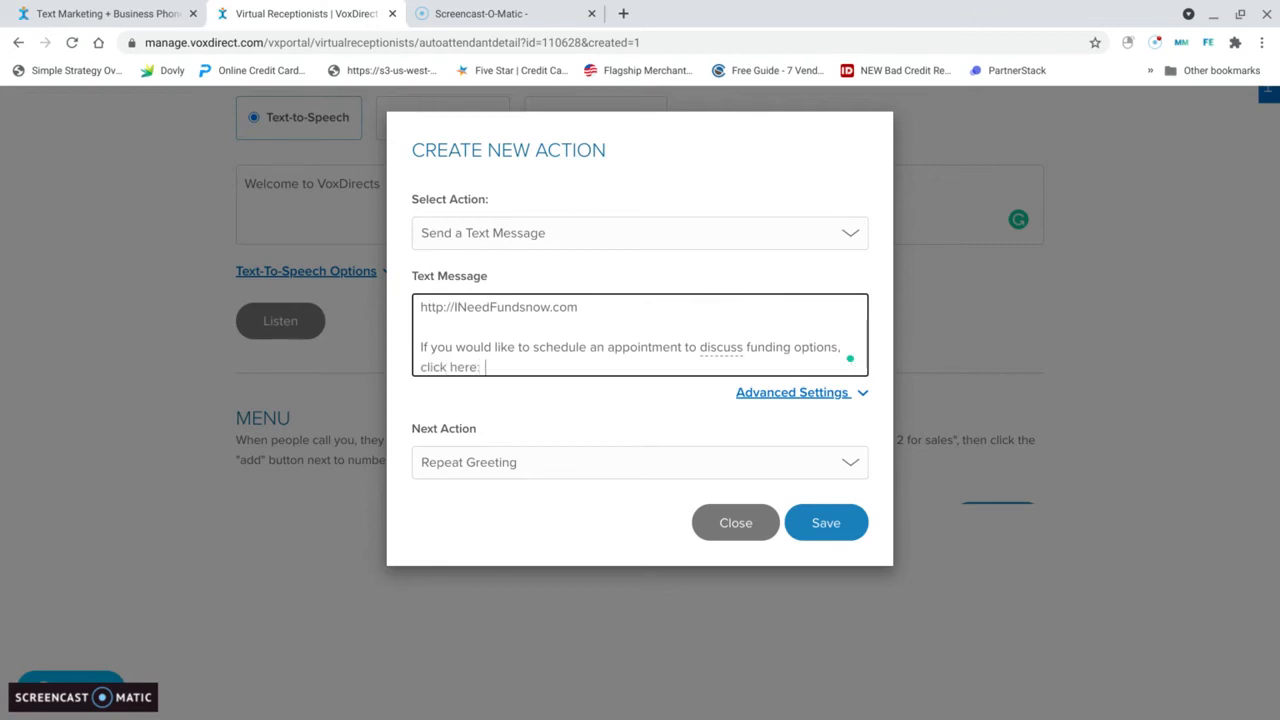
pyautogui.write(': http://Meet with Tyre')
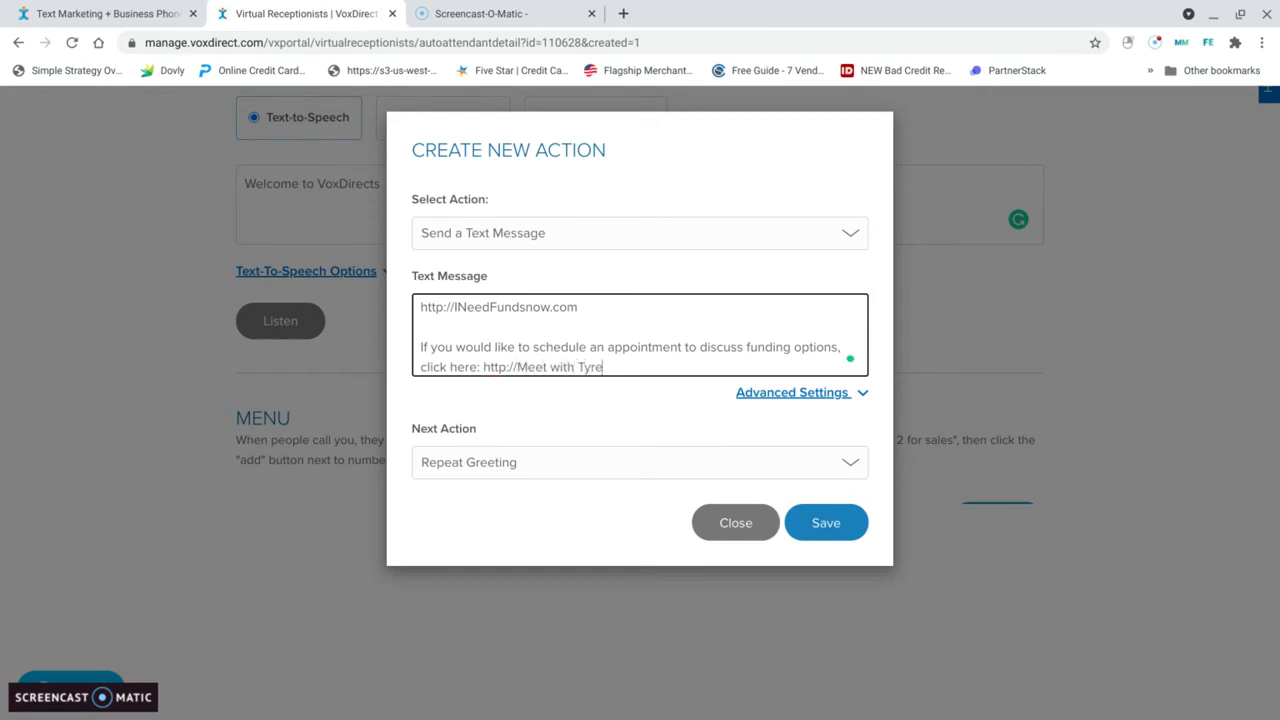
pyautogui.write('.com')
# Step: Review the message, keep Repeat Greeting as the next action, and save the text message action for keypad option 2
pyautogui.scroll(-1, 610, 350)
pyautogui.scroll(1, 640, 362)
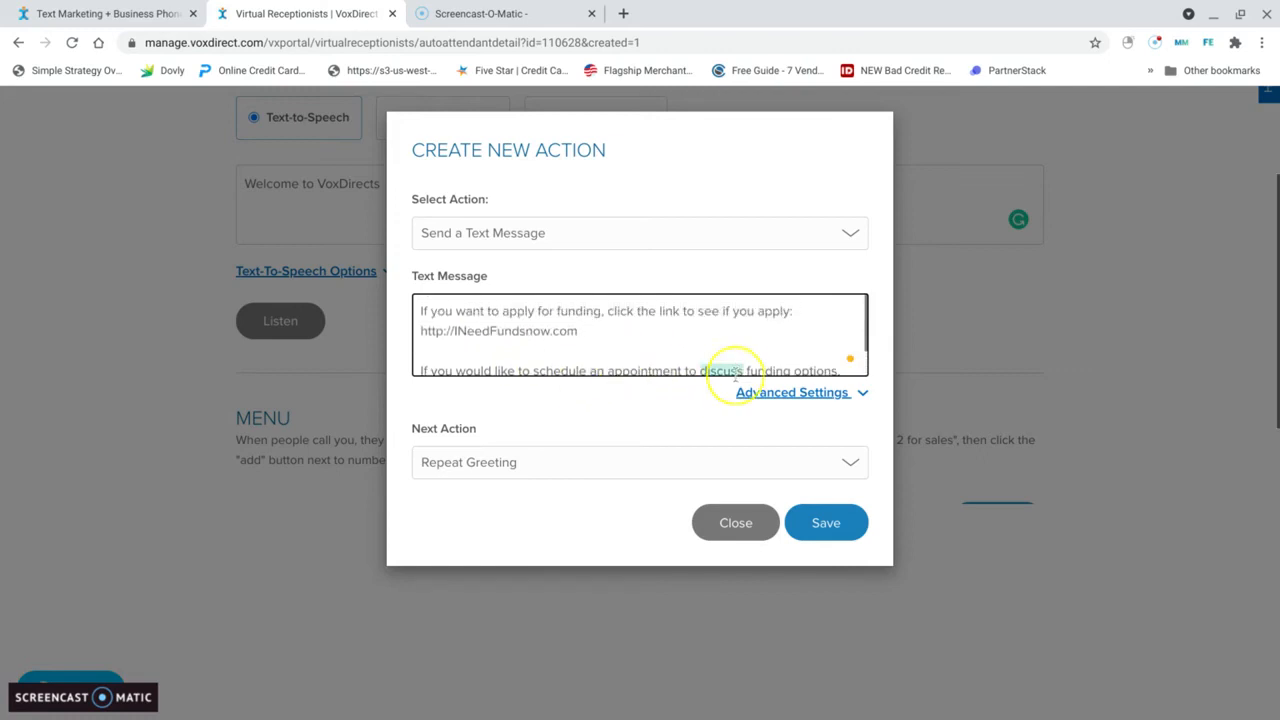
pyautogui.scroll(-1, 720, 365)
pyautogui.scroll(-1, 886, 380)
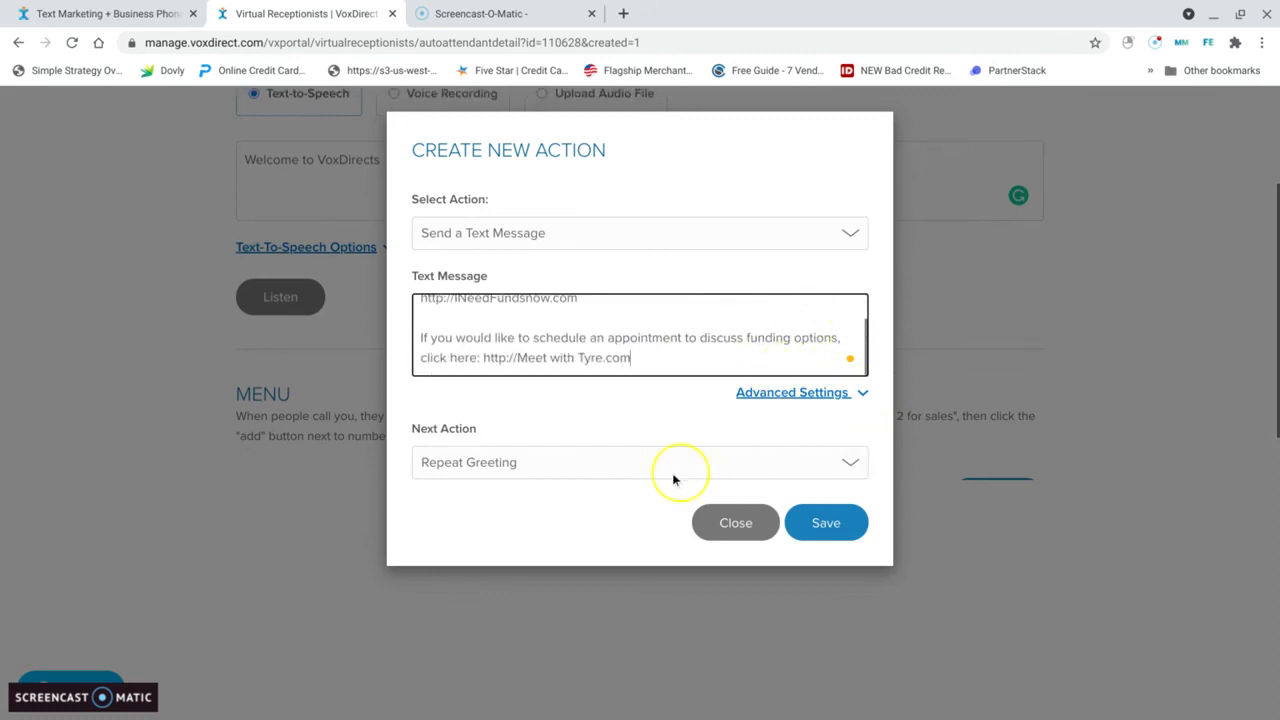
pyautogui.click(852, 465)
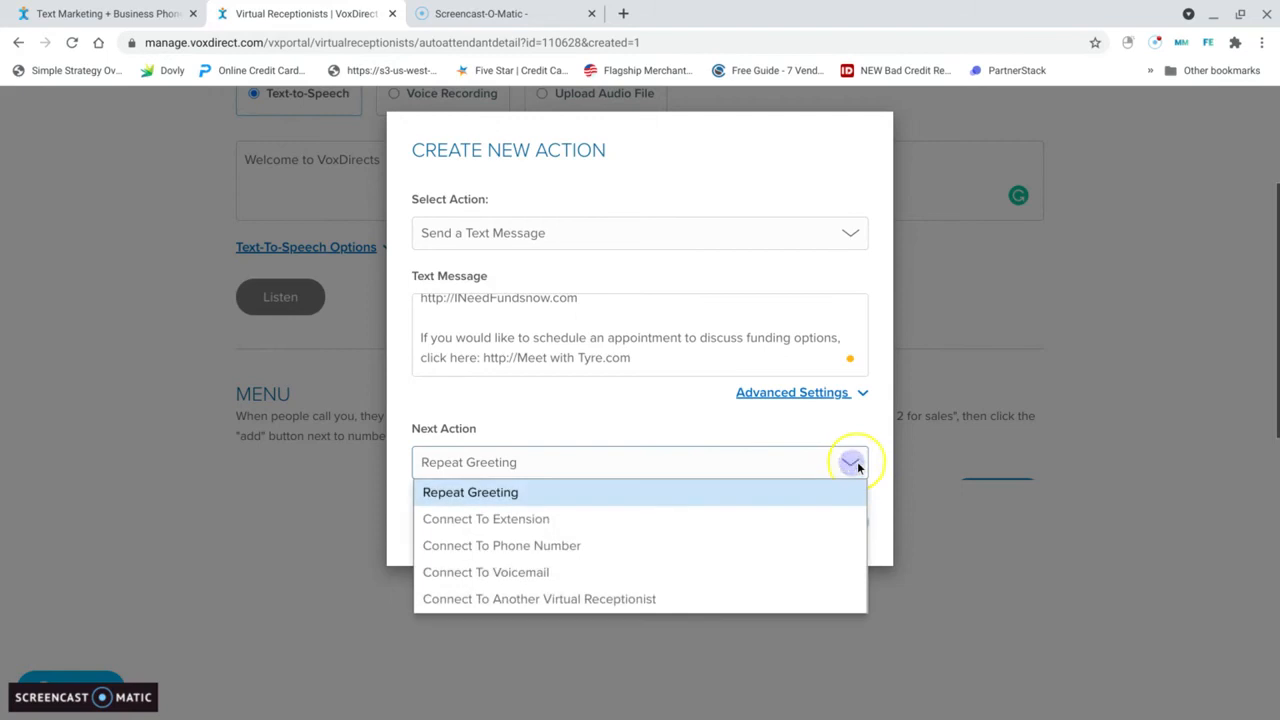
pyautogui.click(852, 463)
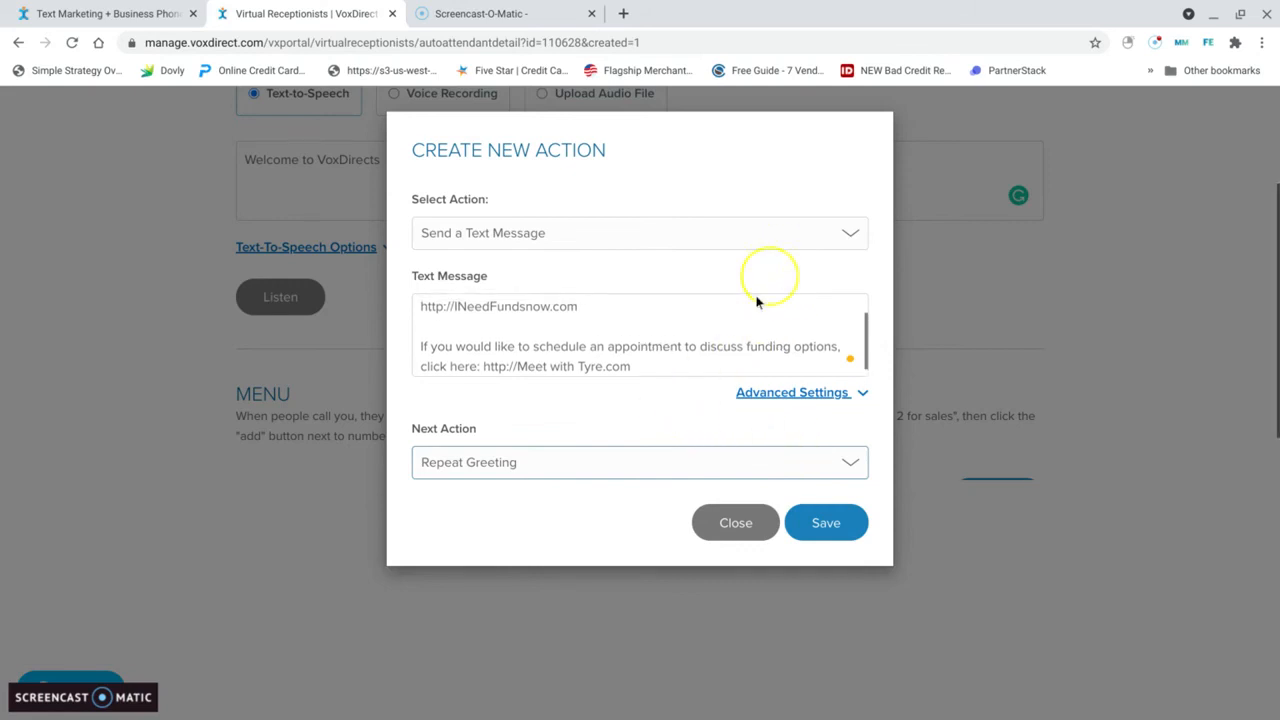
pyautogui.scroll(2, 609, 314)
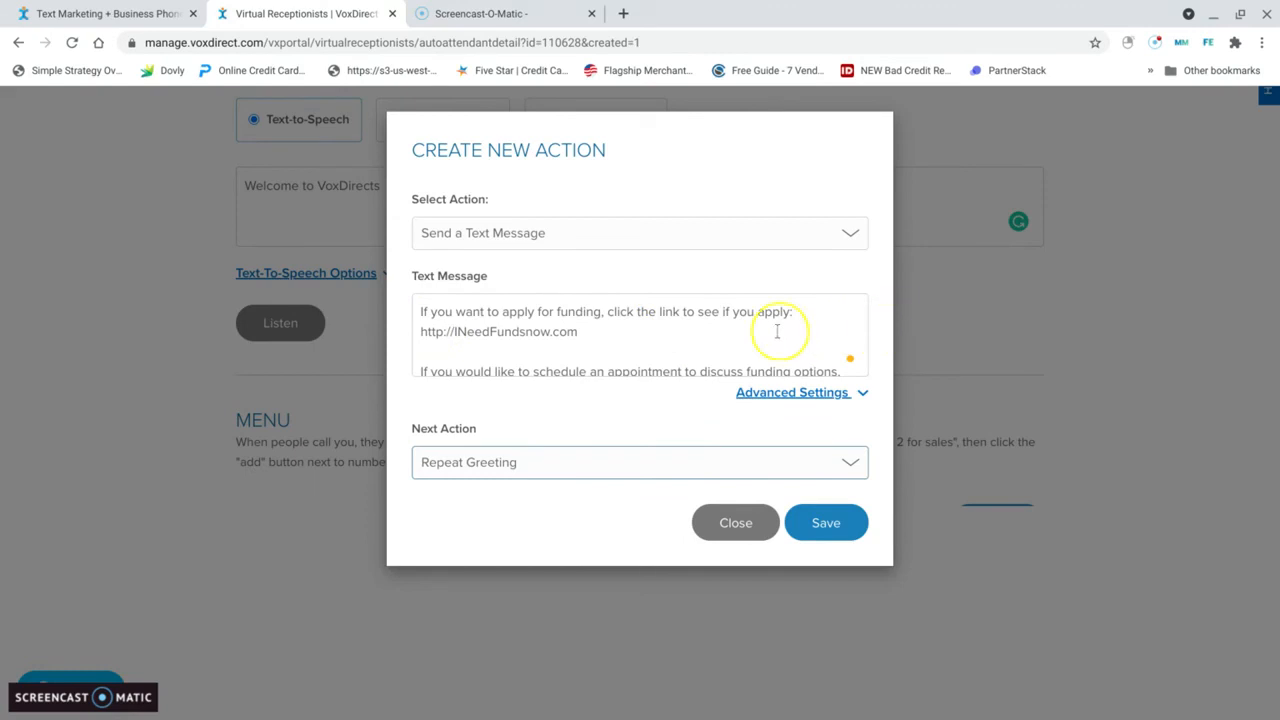
pyautogui.scroll(-1, 483, 338)
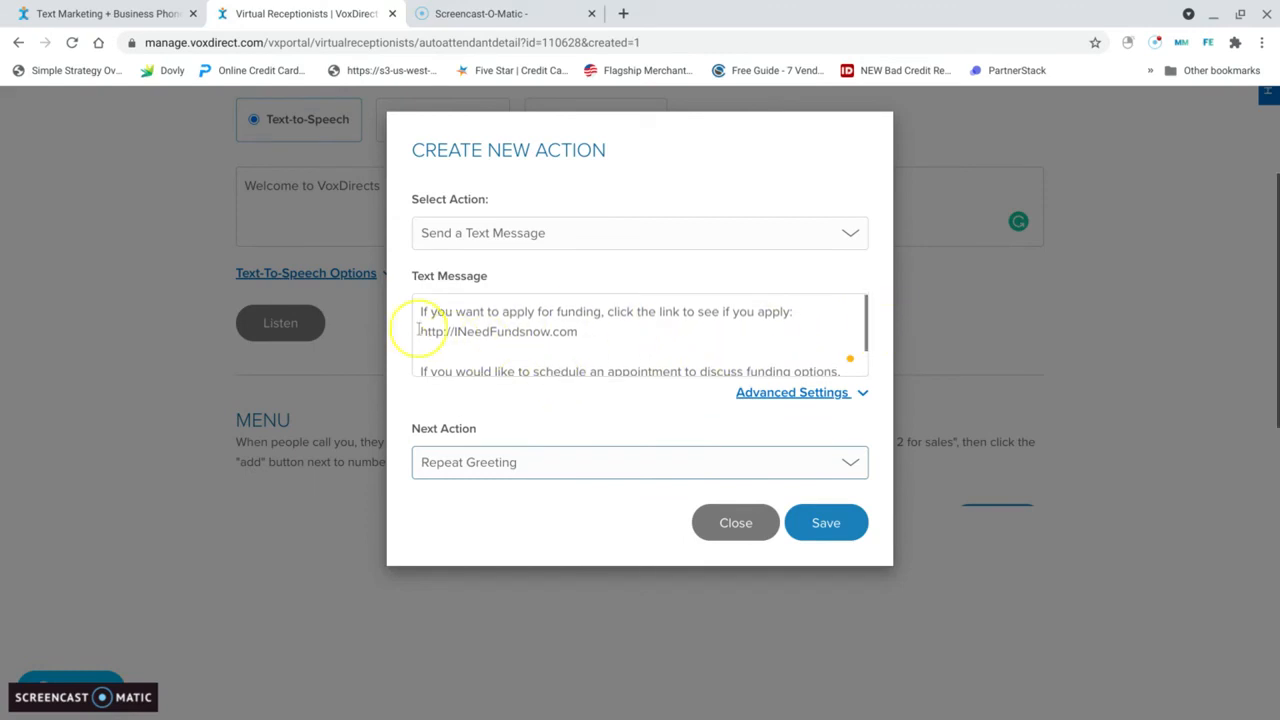
pyautogui.scroll(-1, 520, 336)
pyautogui.scroll(-1, 494, 338)
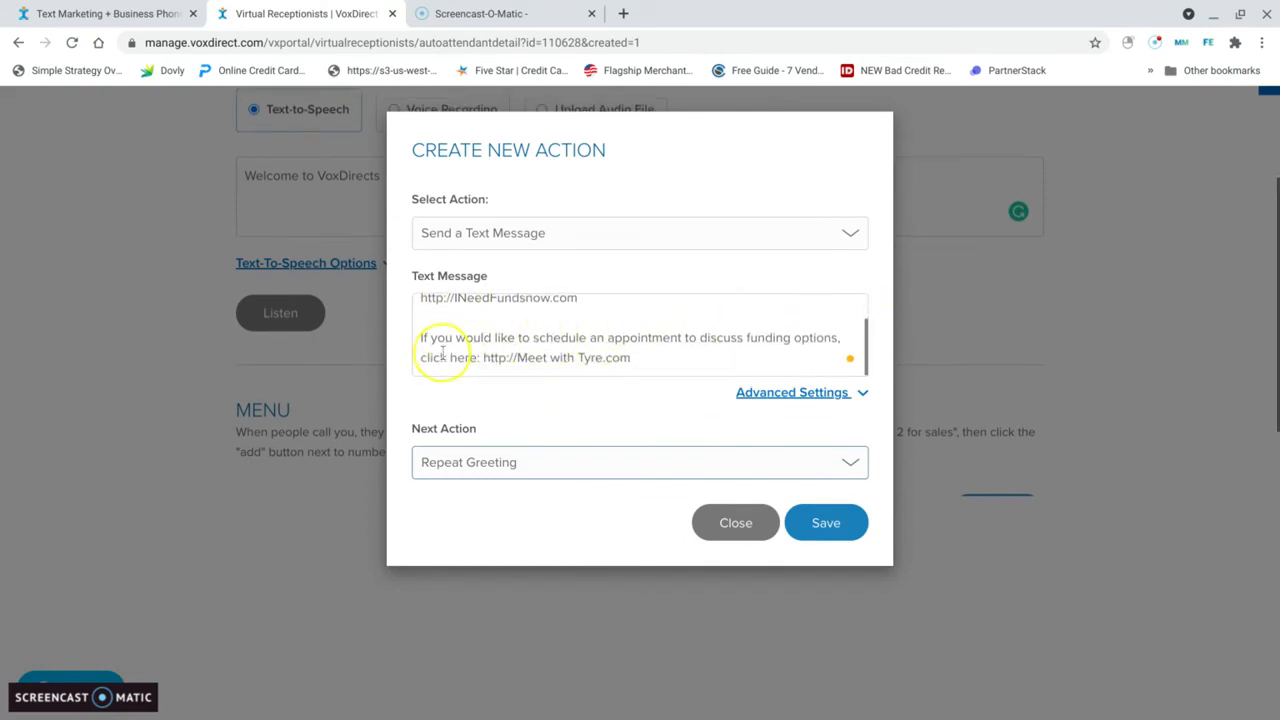
pyautogui.click(830, 523)
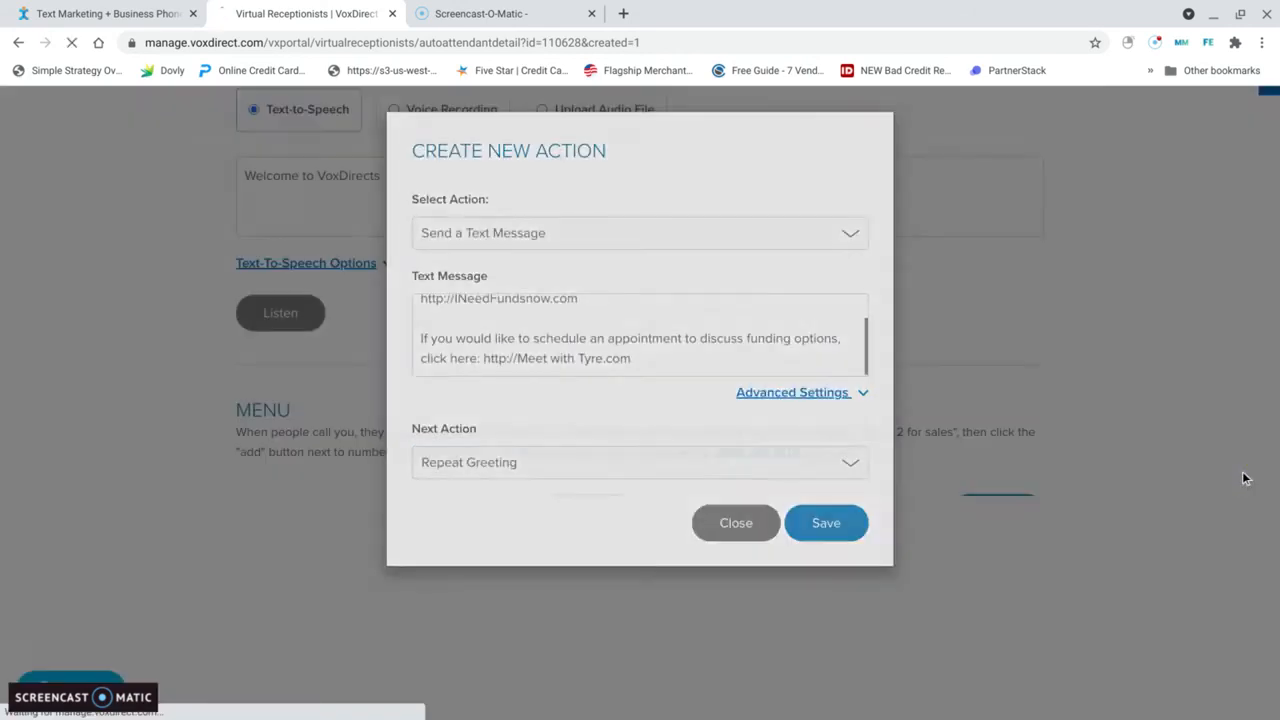
# Step: Create a new action for keypad option 3 as Add To a Text Marketing List, using the Stimulus list
pyautogui.scroll(1, 1210, 464)
pyautogui.scroll(1, 1208, 295)
pyautogui.scroll(-2, 1184, 320)
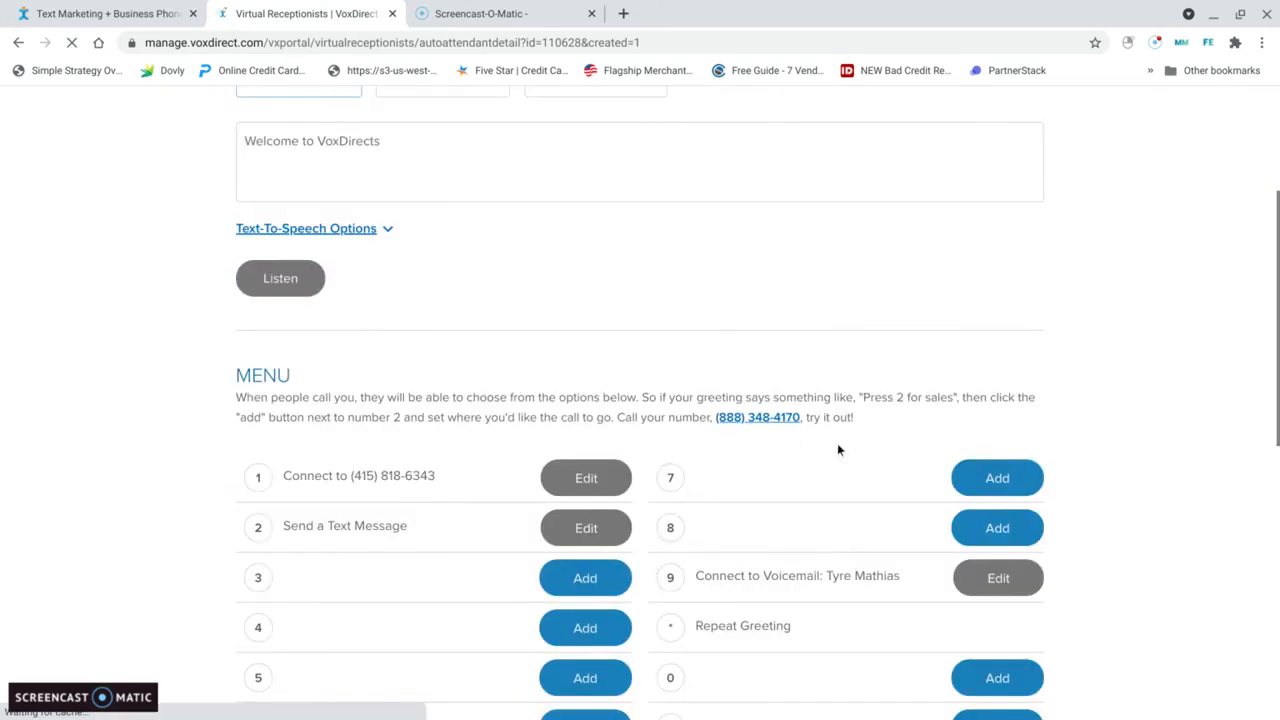
pyautogui.click(430, 141)
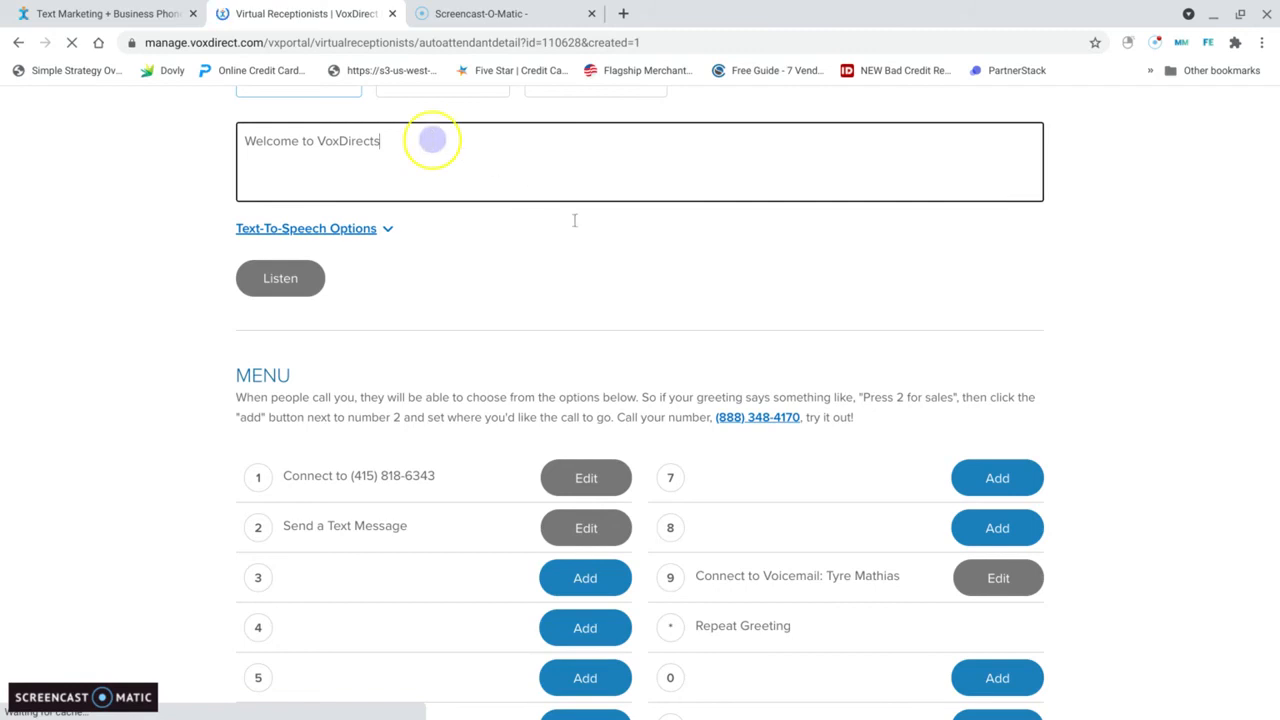
pyautogui.click(584, 578)
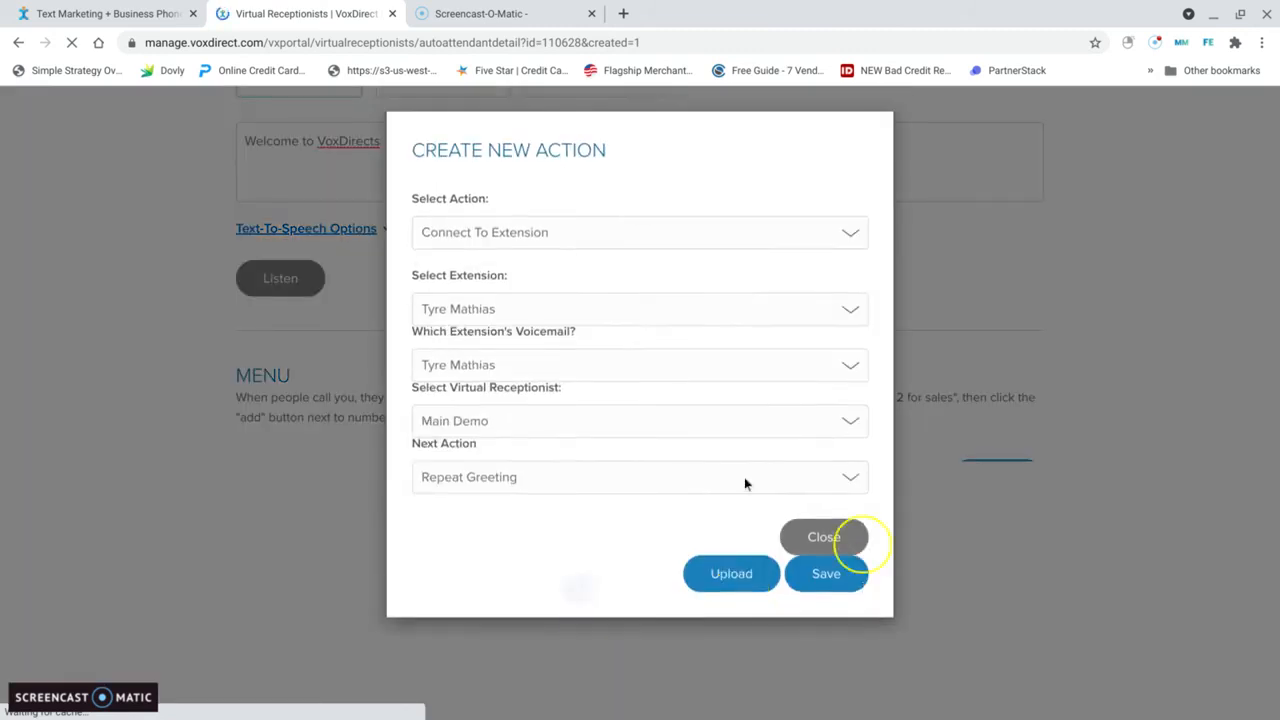
pyautogui.click(850, 232)
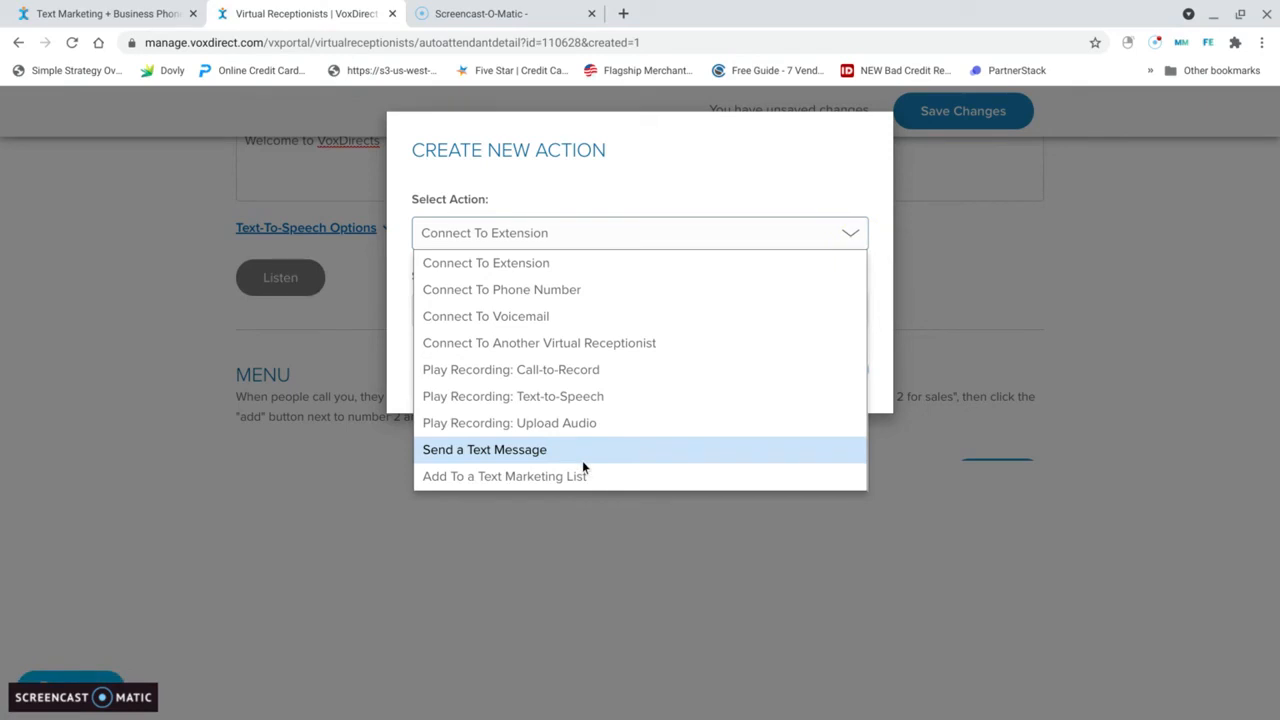
pyautogui.click(522, 478)
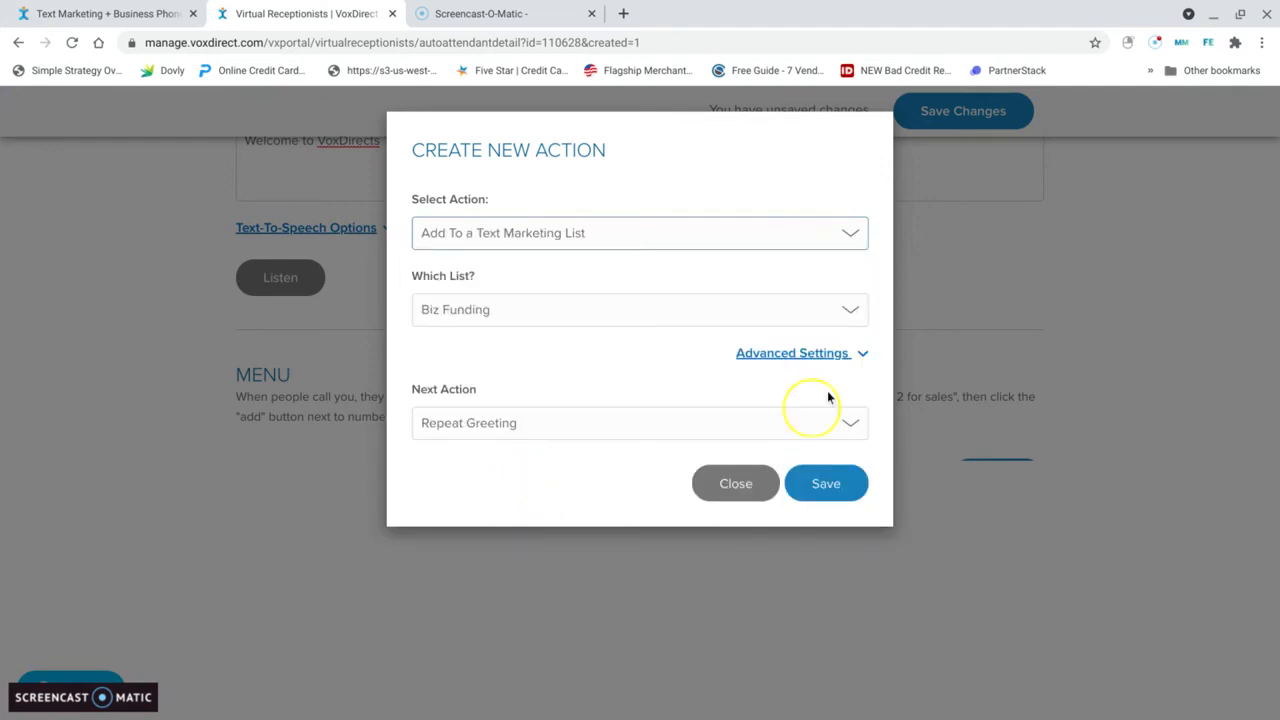
pyautogui.click(847, 310)
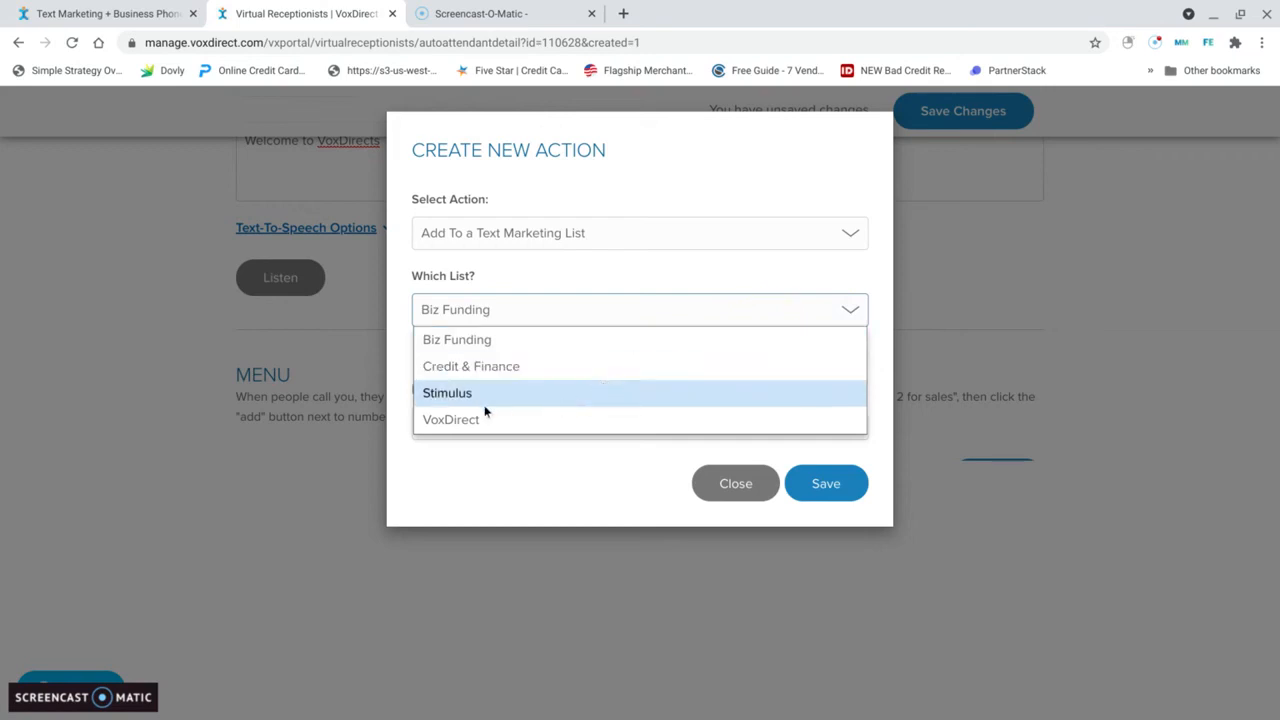
pyautogui.click(452, 396)
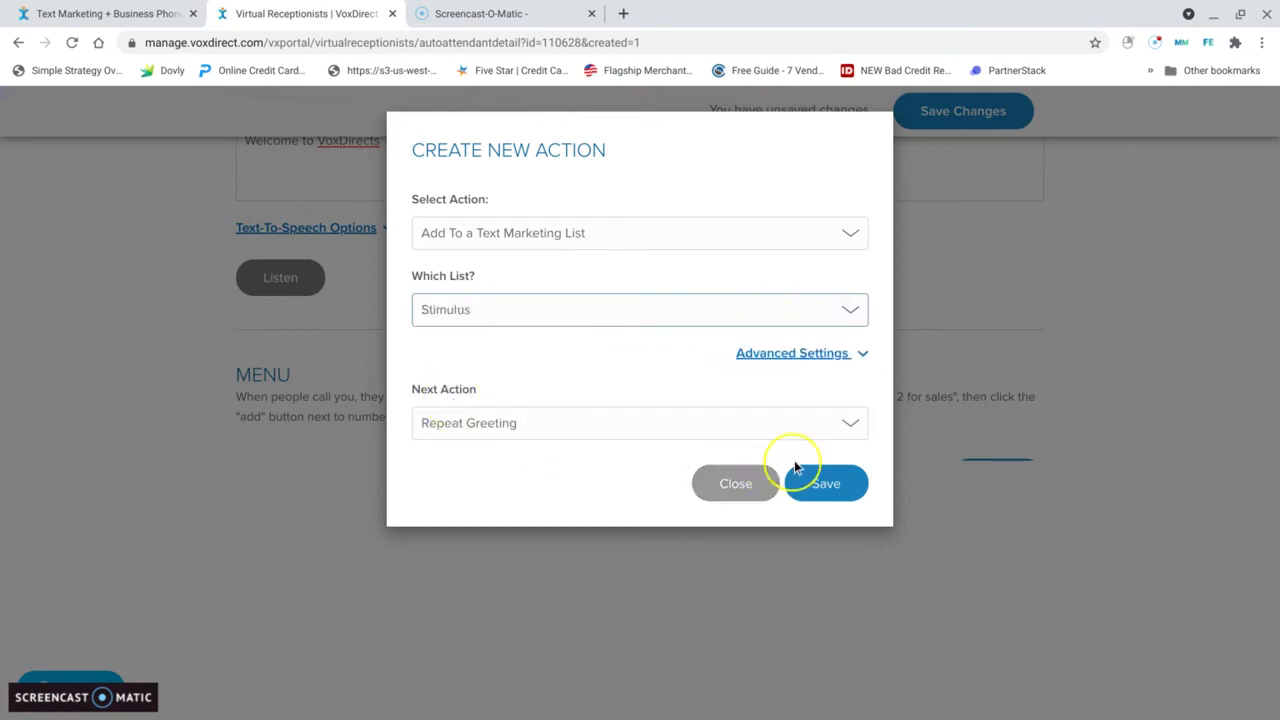
# Step: Check the consent messages in the marketing list action's advanced settings and save the action for keypad option 3
pyautogui.click(858, 354)
pyautogui.click(858, 356)
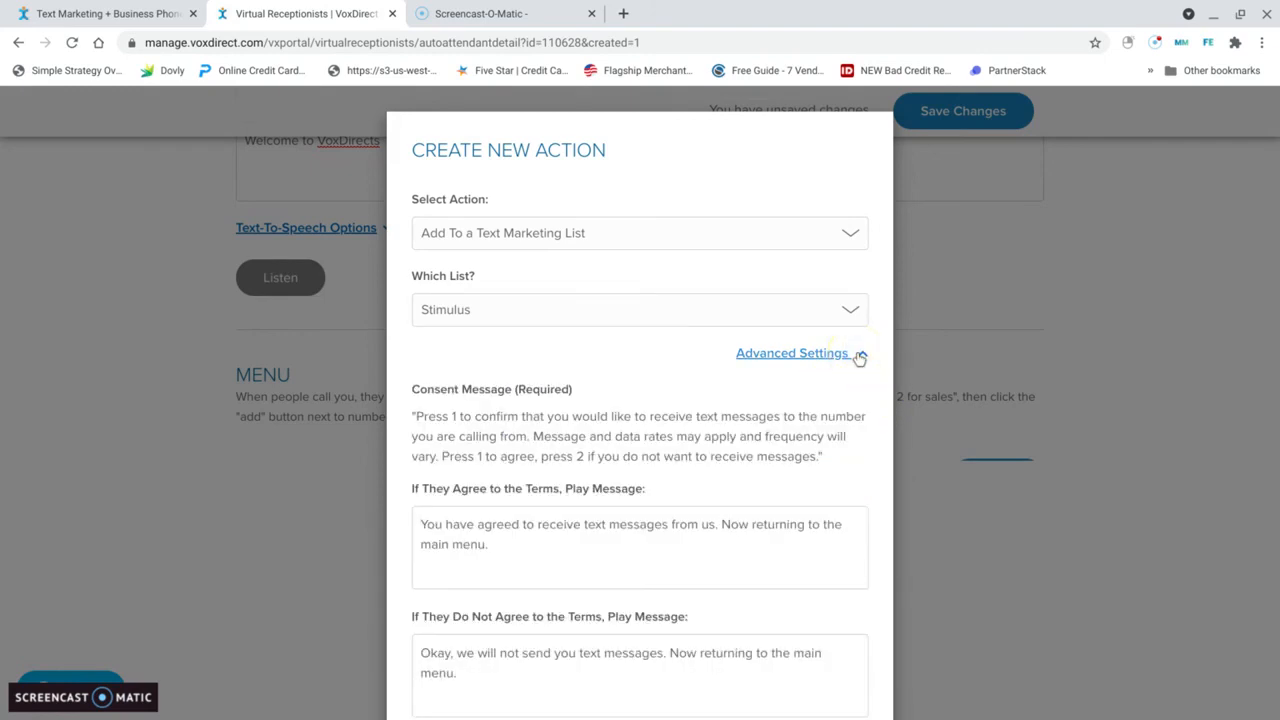
pyautogui.click(859, 357)
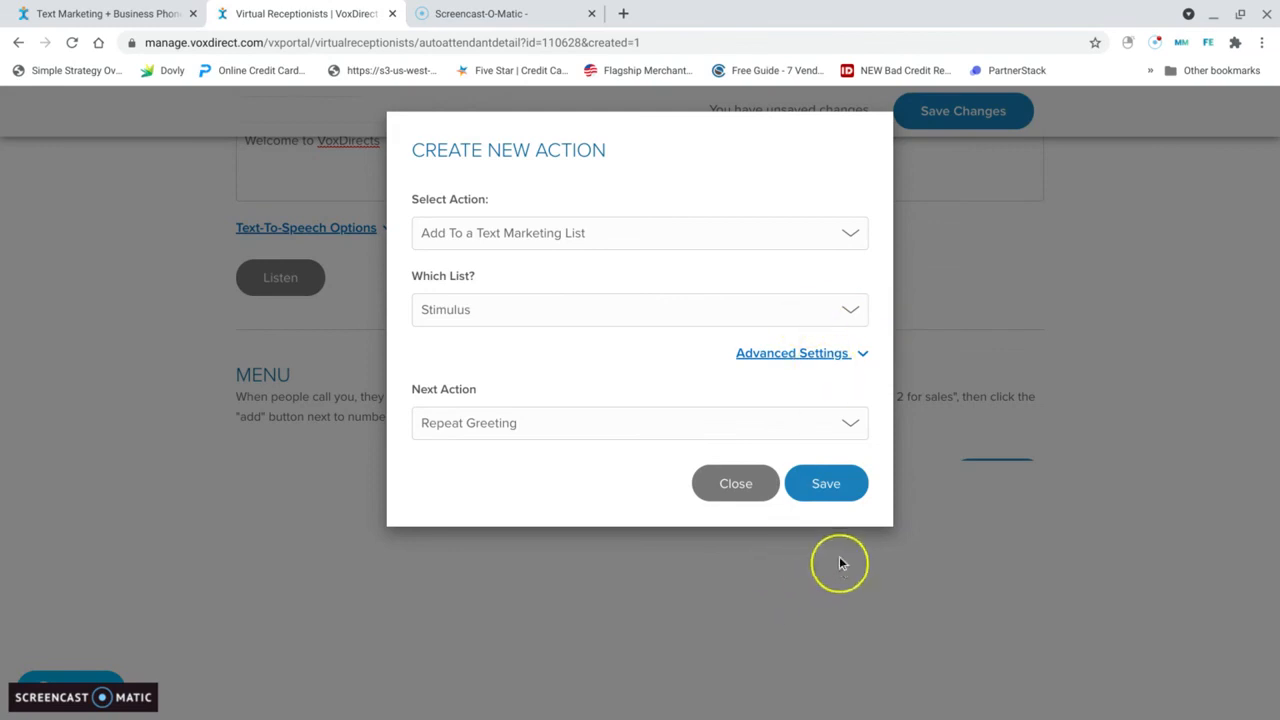
pyautogui.click(830, 490)
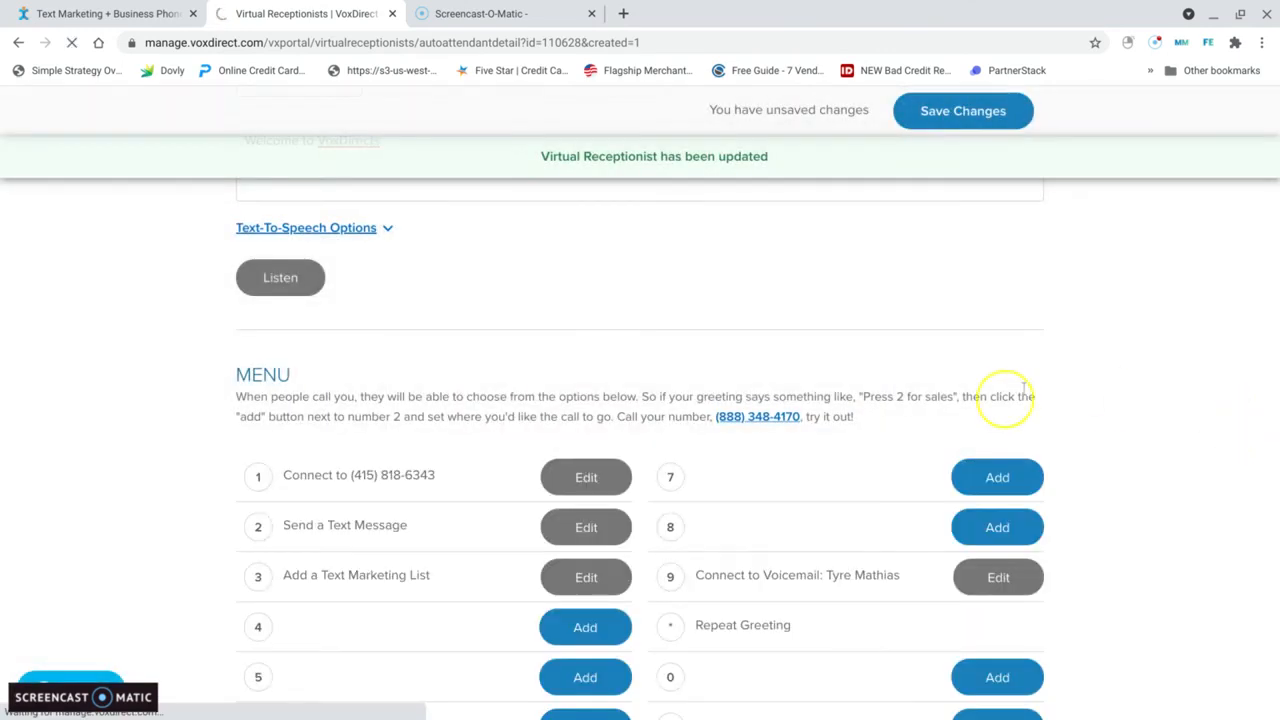
# Step: Rename the new virtual receptionist as PPP Funding and save the change
pyautogui.scroll(3, 1150, 335)
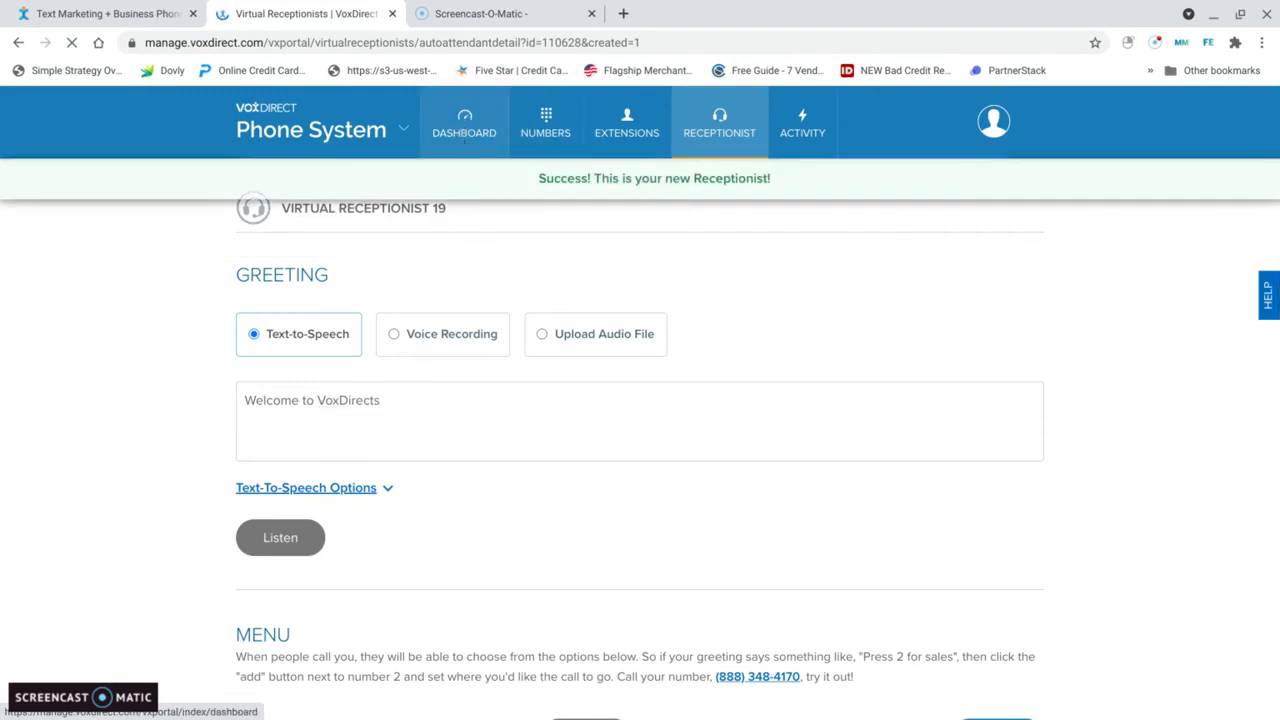
pyautogui.click(476, 142)
pyautogui.moveTo(716, 130)
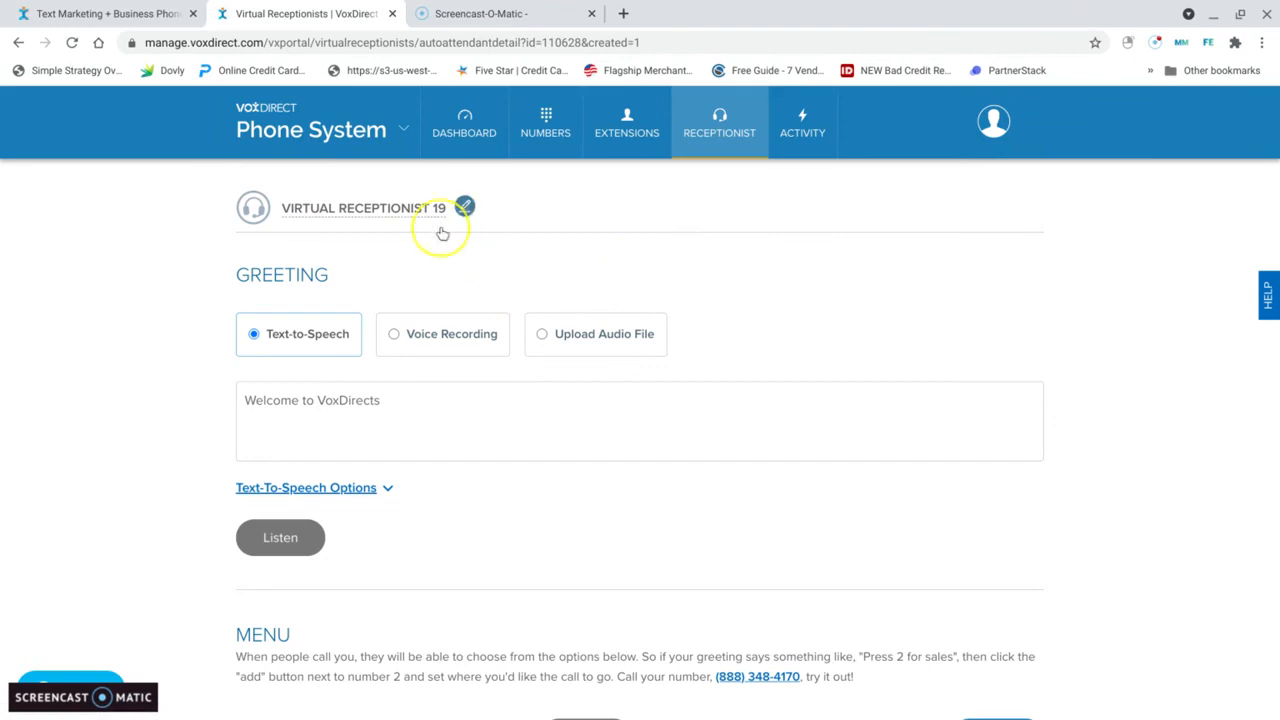
pyautogui.click(464, 206)
pyautogui.click(432, 232)
pyautogui.press('BackSpace')
pyautogui.press('BackSpace')
pyautogui.press('BackSpace')
pyautogui.press('BackSpace')
pyautogui.press('BackSpace')
pyautogui.press('BackSpace')
pyautogui.press('BackSpace')
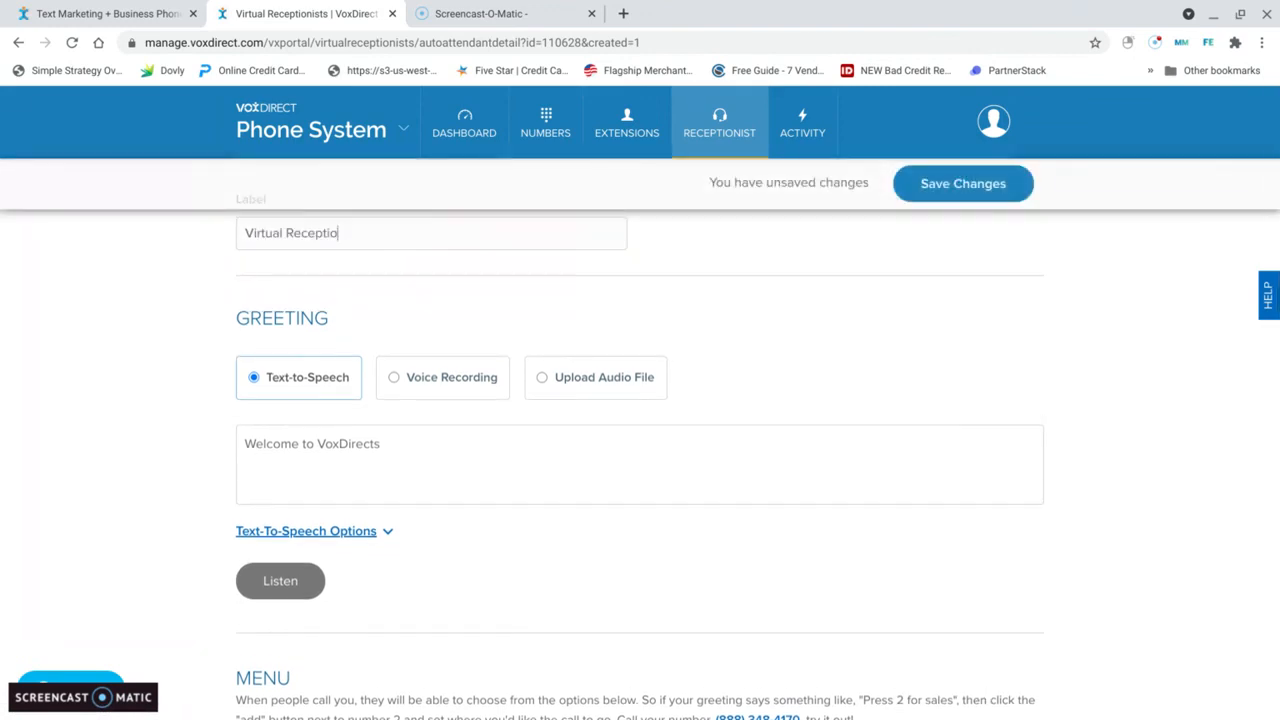
pyautogui.press('BackSpace')
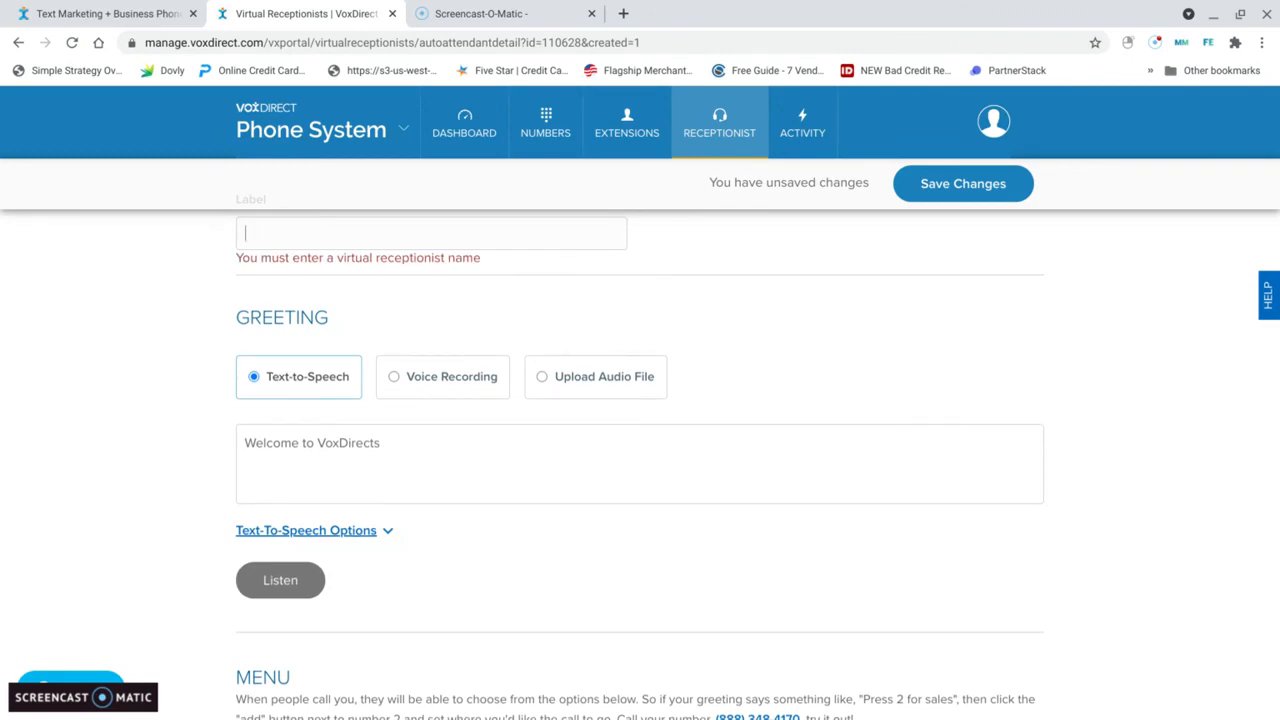
pyautogui.write('St')
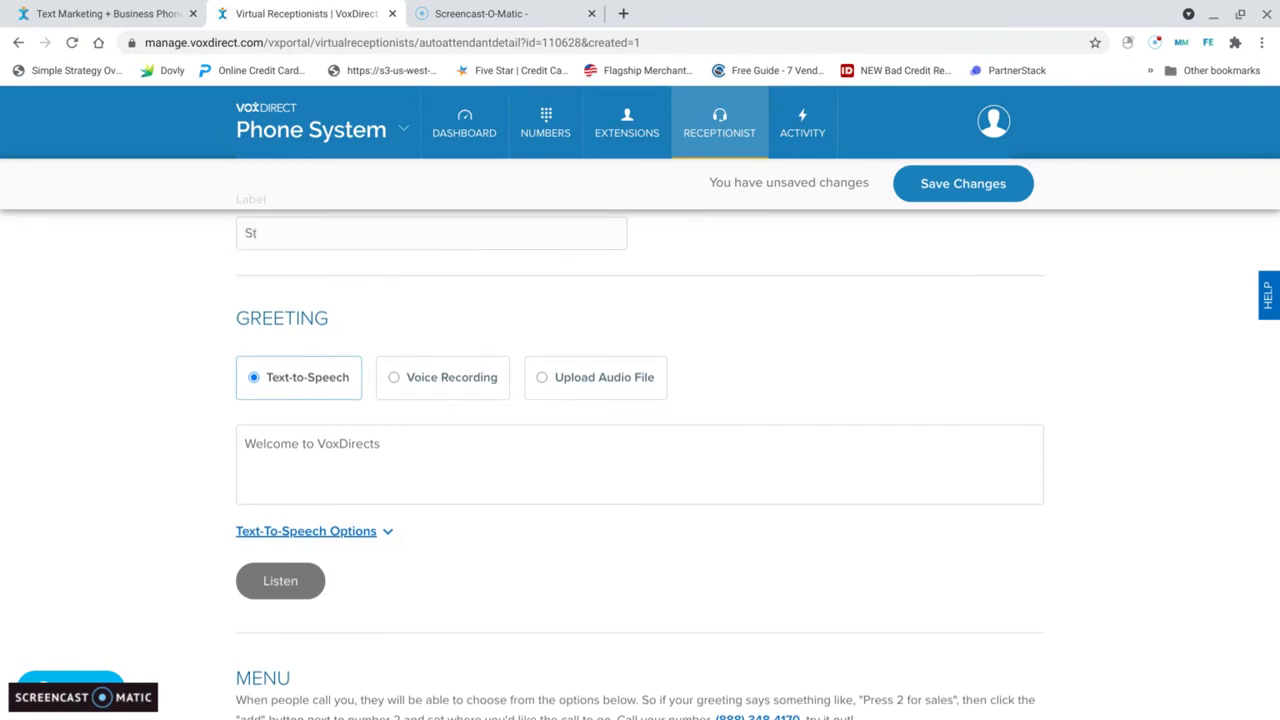
pyautogui.write('im')
pyautogui.press('BackSpace')
pyautogui.press('BackSpace')
pyautogui.press('BackSpace')
pyautogui.press('BackSpace')
pyautogui.write('PPP Funding')
pyautogui.click(993, 182)
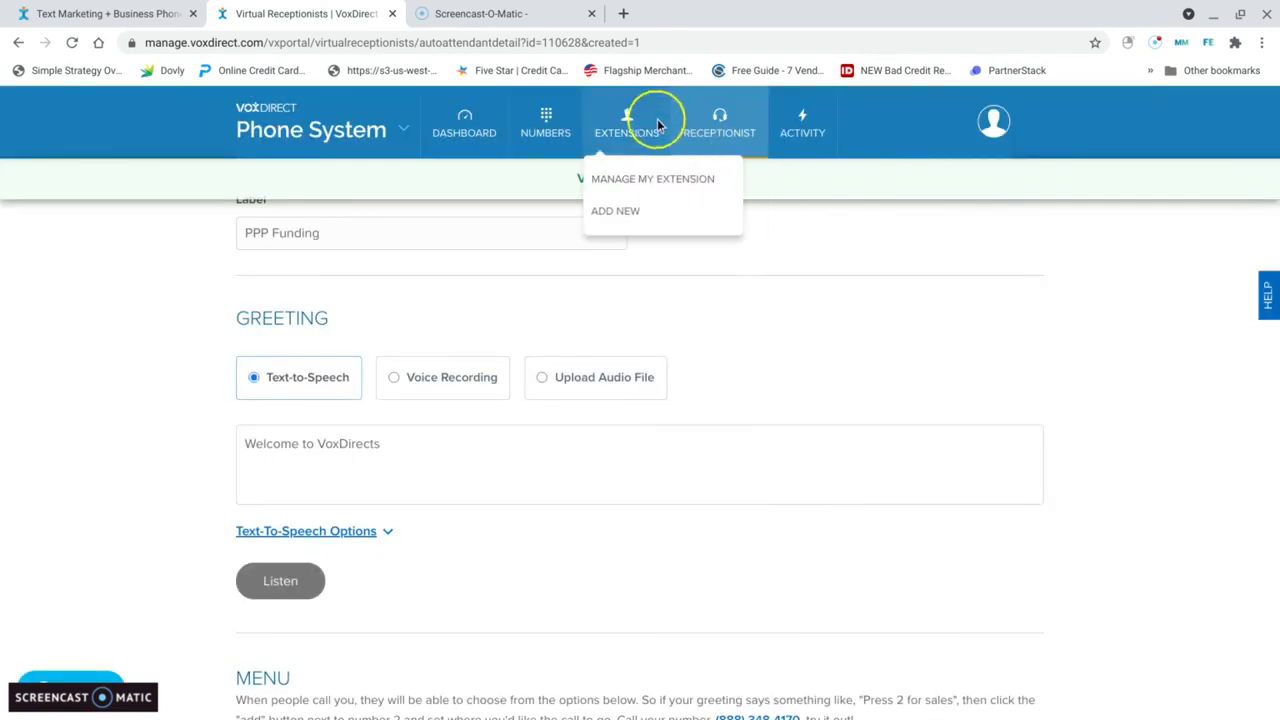
# Step: Open the settings of the Demo Number and keep its incoming calls set to Connect to Virtual Receptionist
pyautogui.moveTo(522, 132)
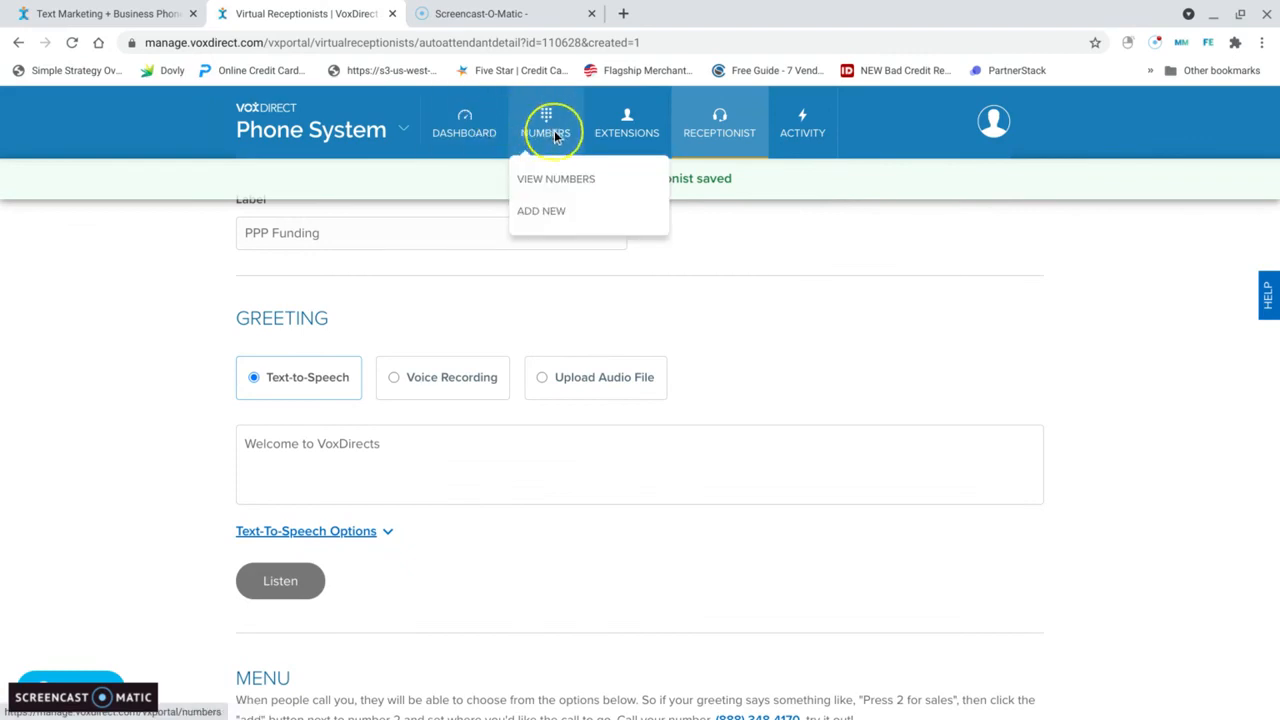
pyautogui.click(560, 178)
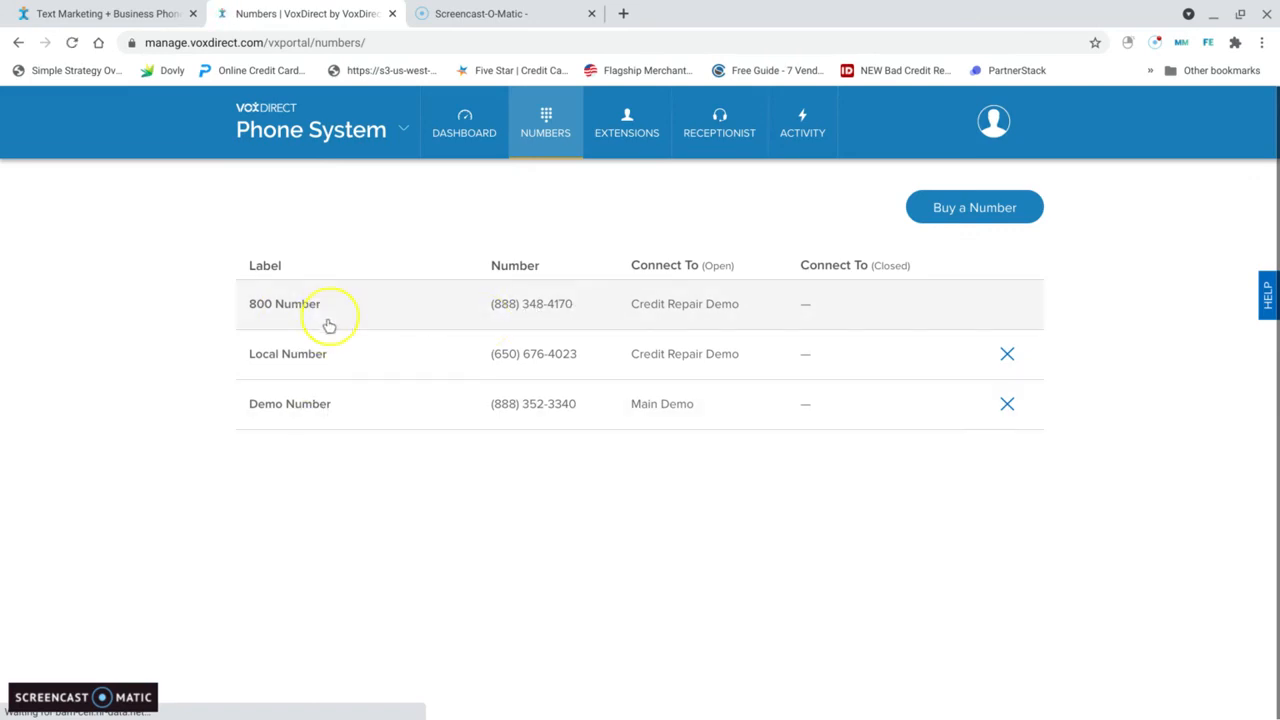
pyautogui.click(314, 408)
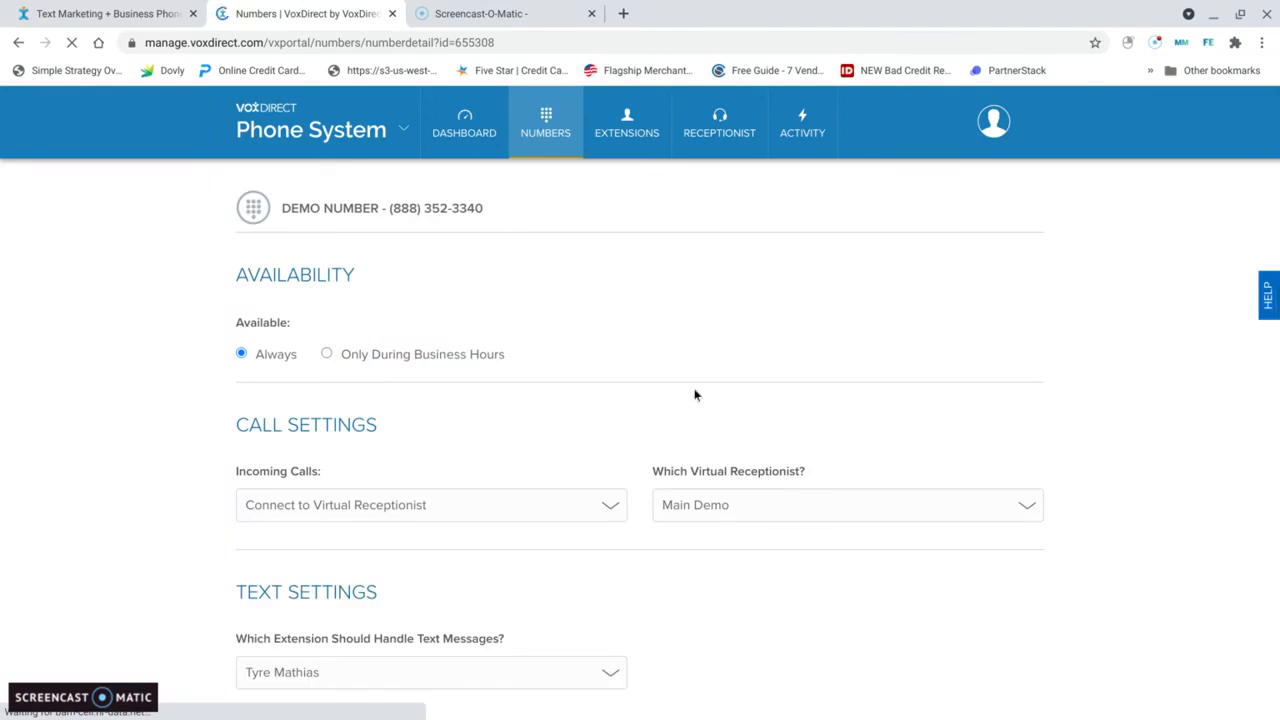
pyautogui.scroll(-1, 669, 331)
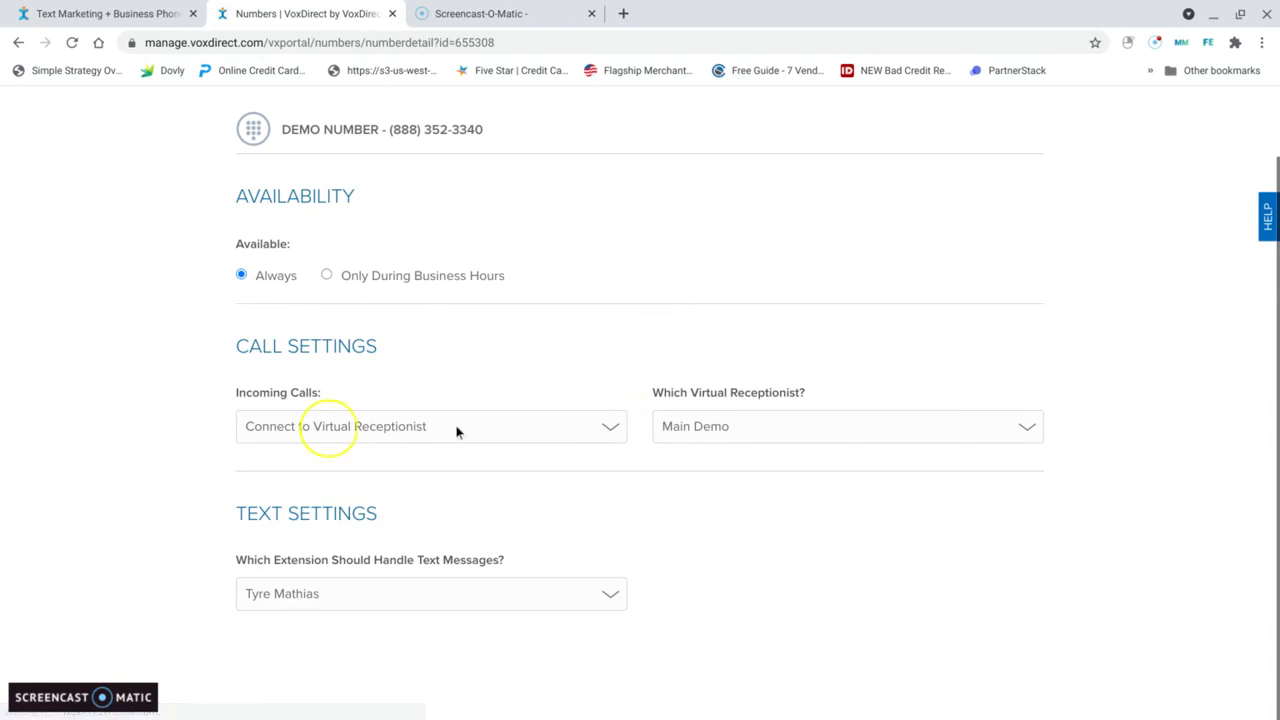
pyautogui.click(612, 430)
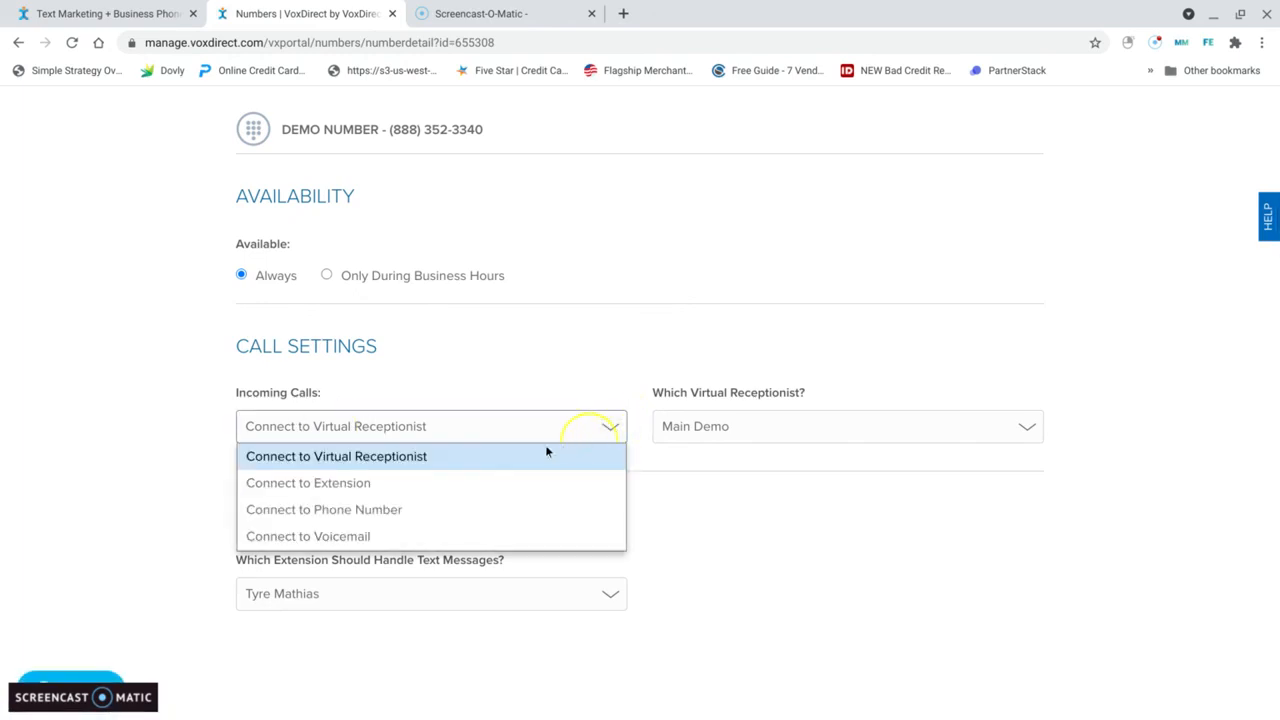
pyautogui.click(743, 489)
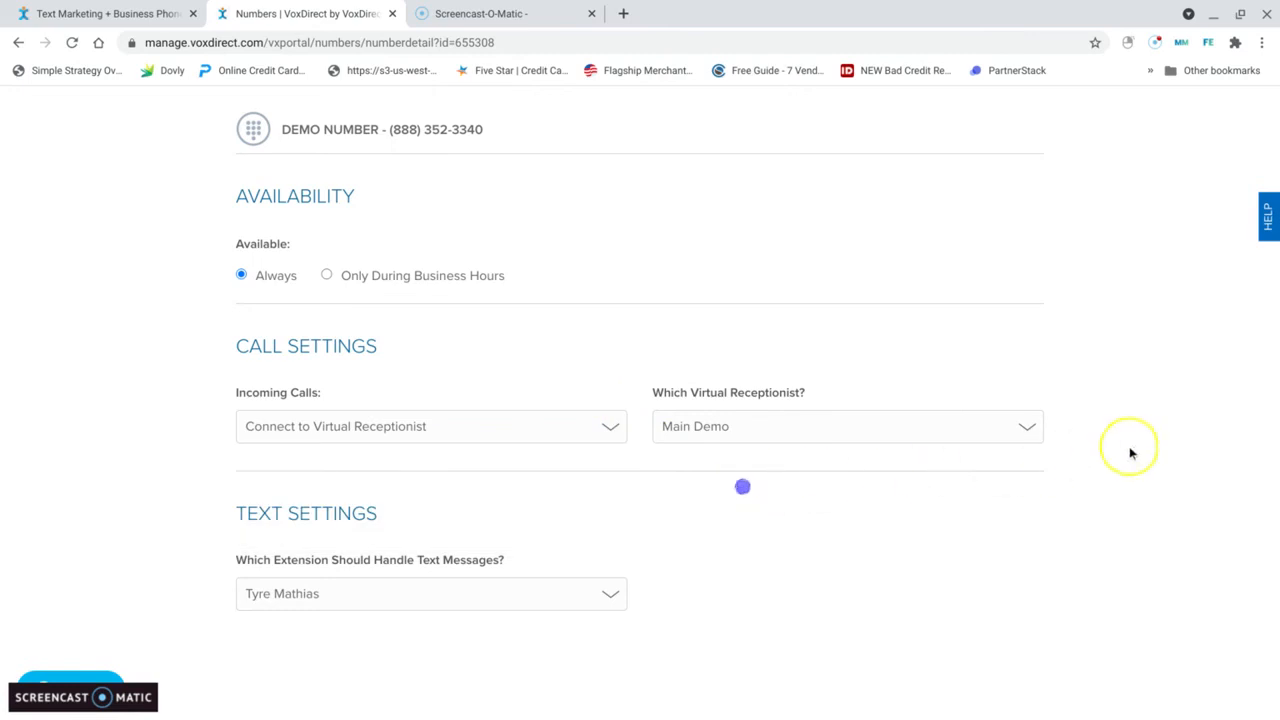
# Step: Assign the PPP Funding virtual receptionist to the Demo Number's incoming calls and save the change
pyautogui.click(1048, 433)
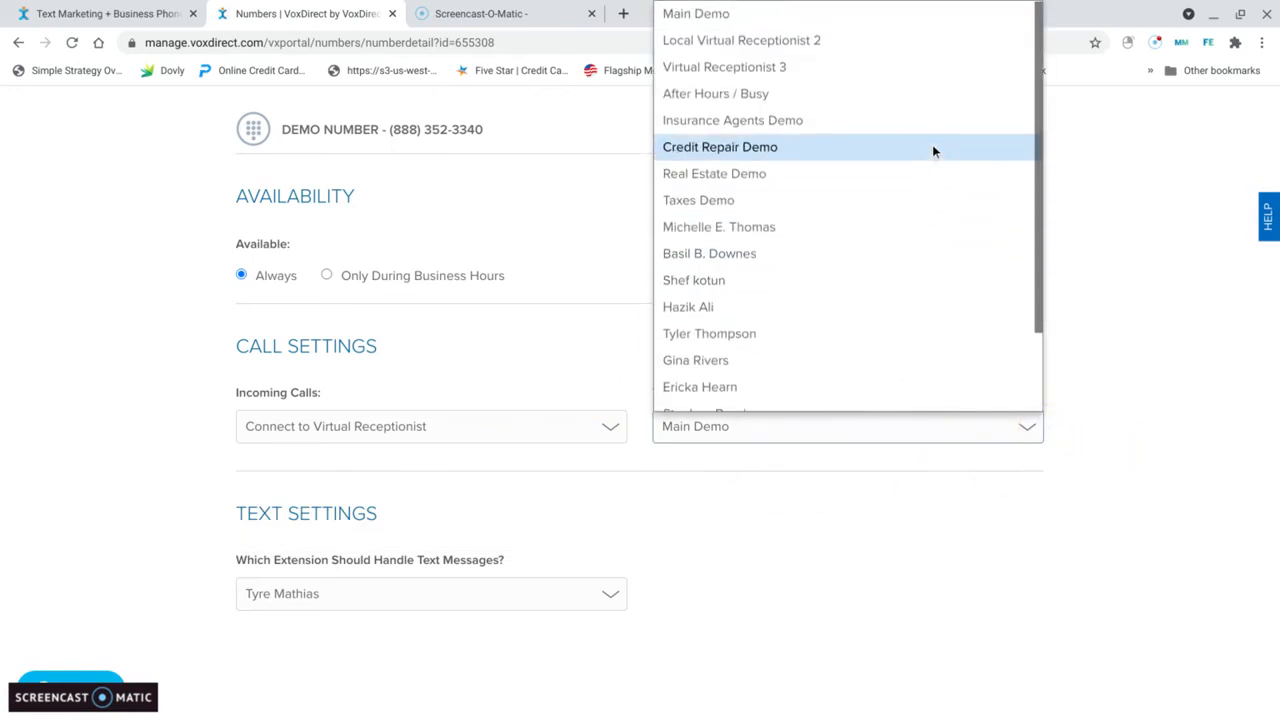
pyautogui.scroll(-1, 880, 100)
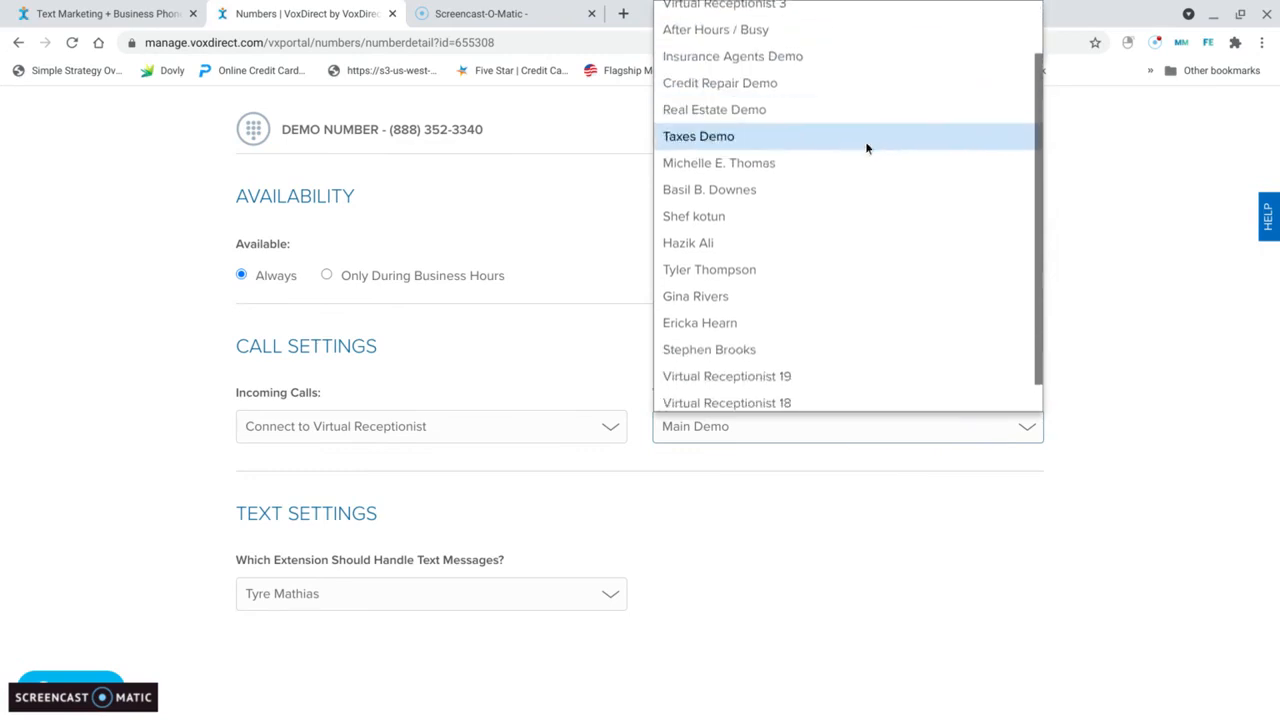
pyautogui.click(675, 410)
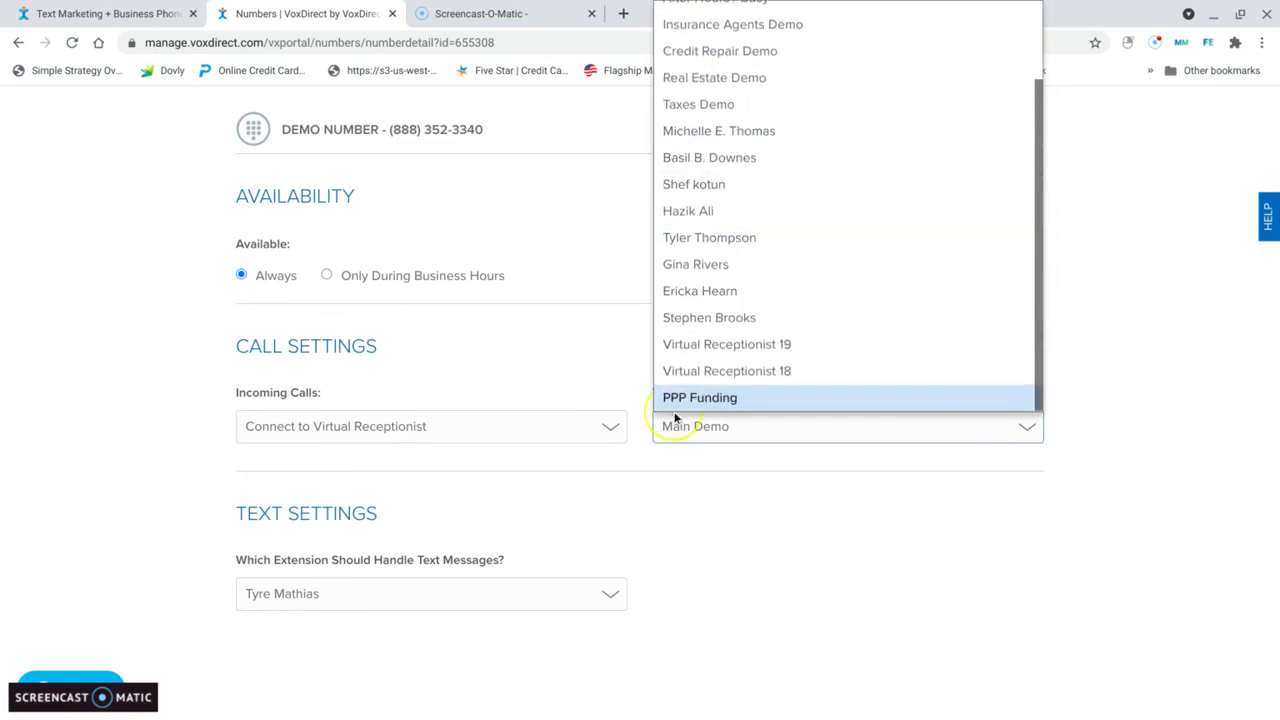
pyautogui.click(734, 398)
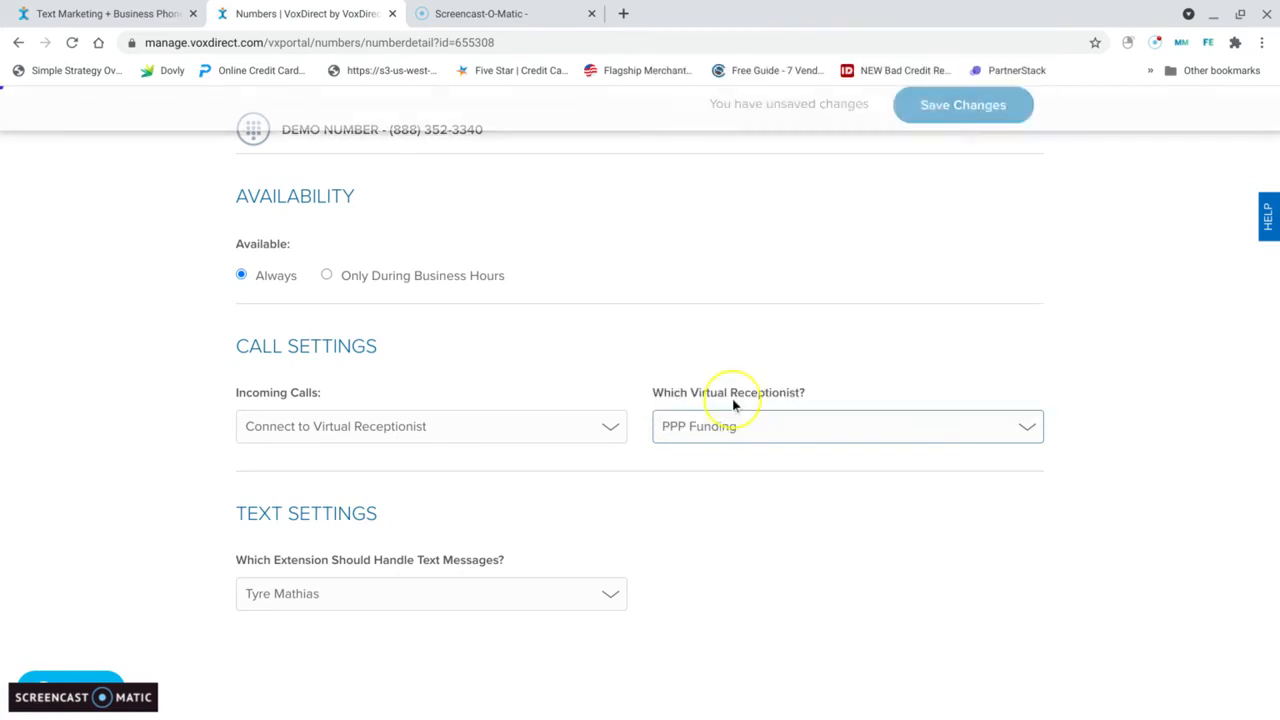
pyautogui.click(997, 112)
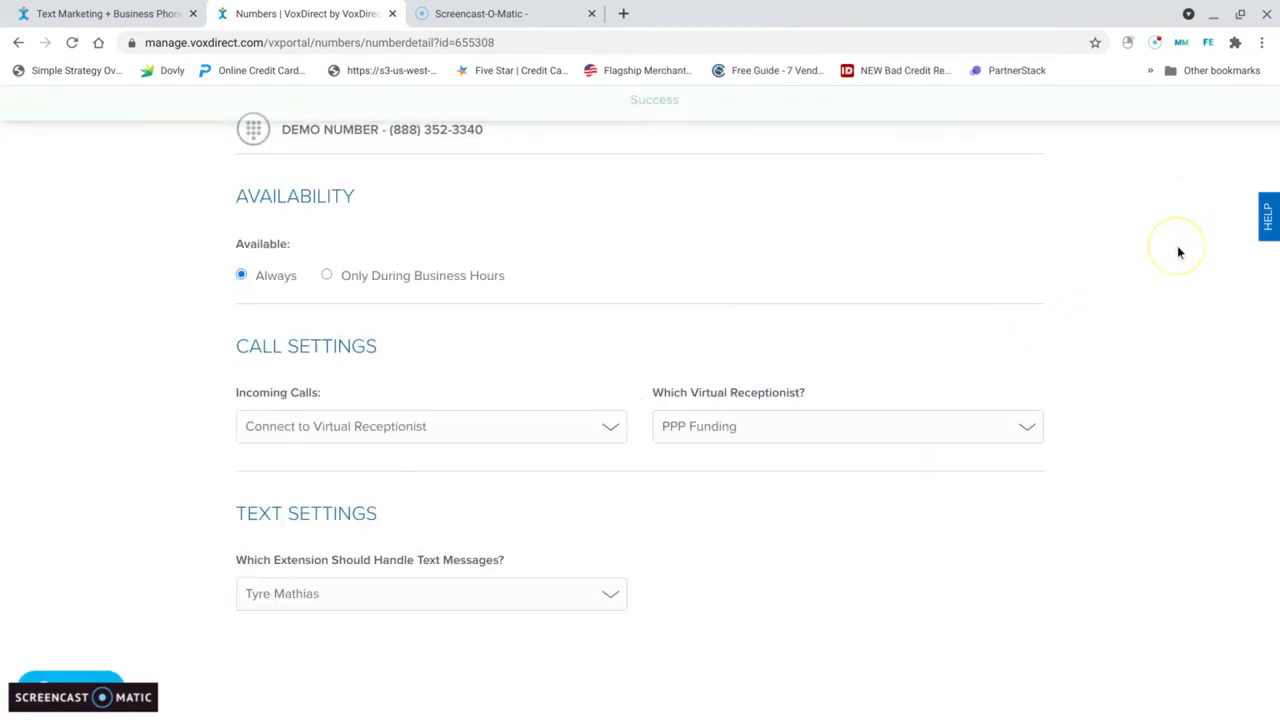
# Step: Return to the phone system dashboard to check which receptionist each number connects to
pyautogui.scroll(1, 620, 230)
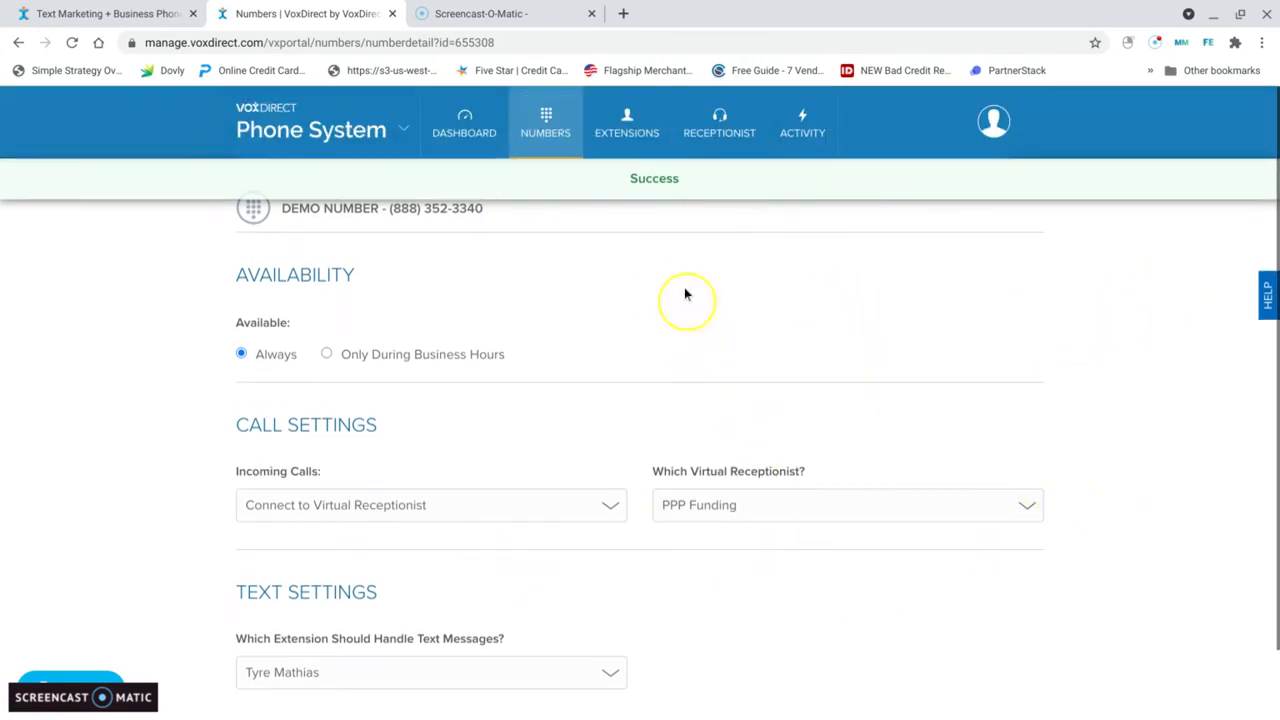
pyautogui.click(465, 125)
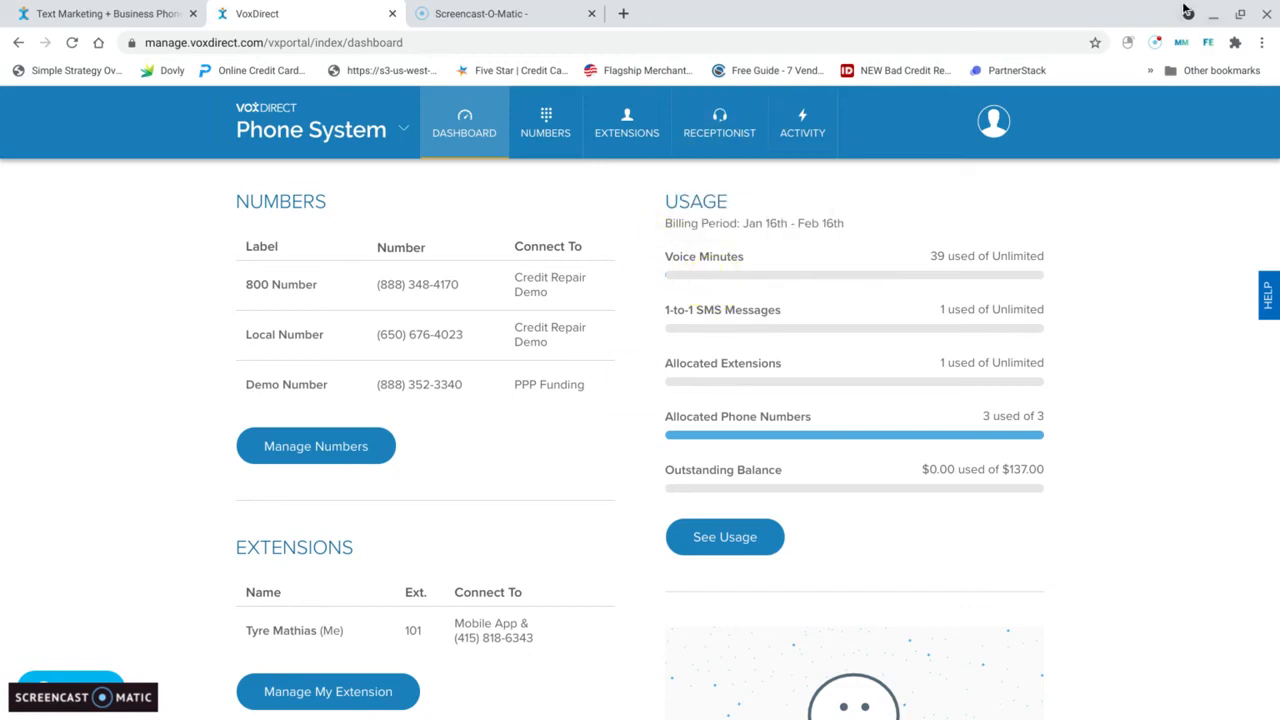
pyautogui.moveTo(323, 157)
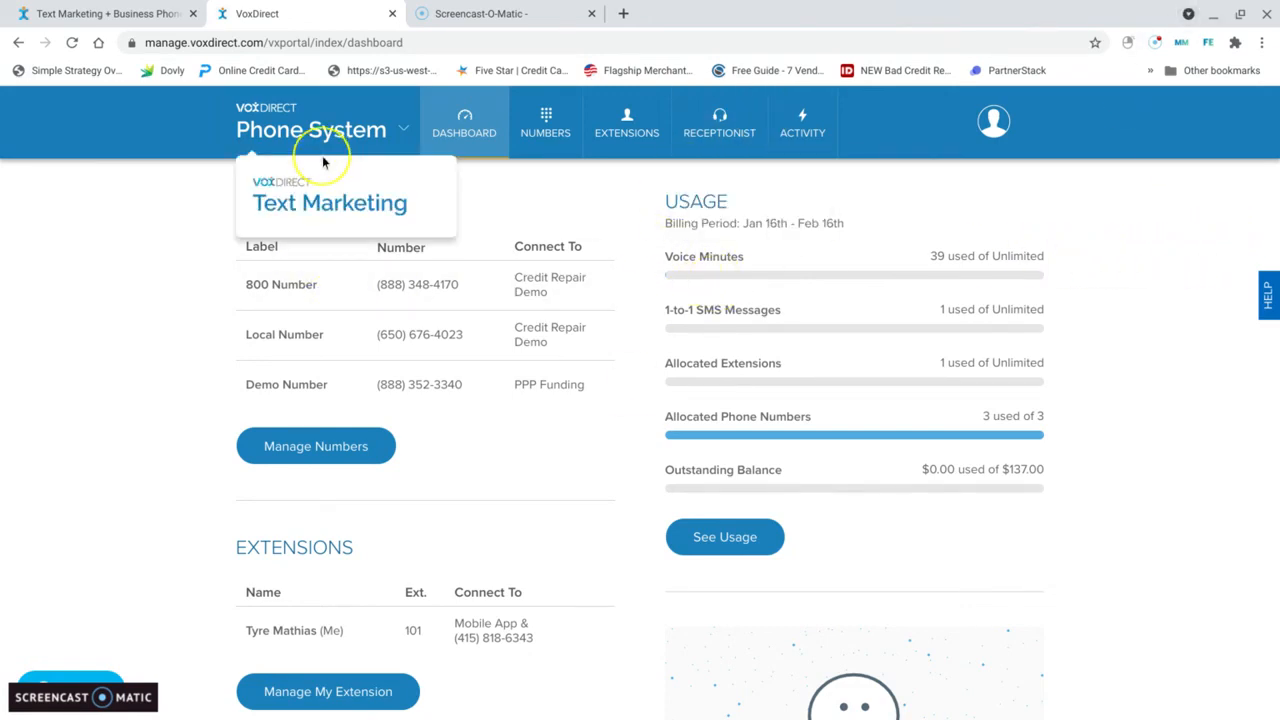
pyautogui.click(457, 15)
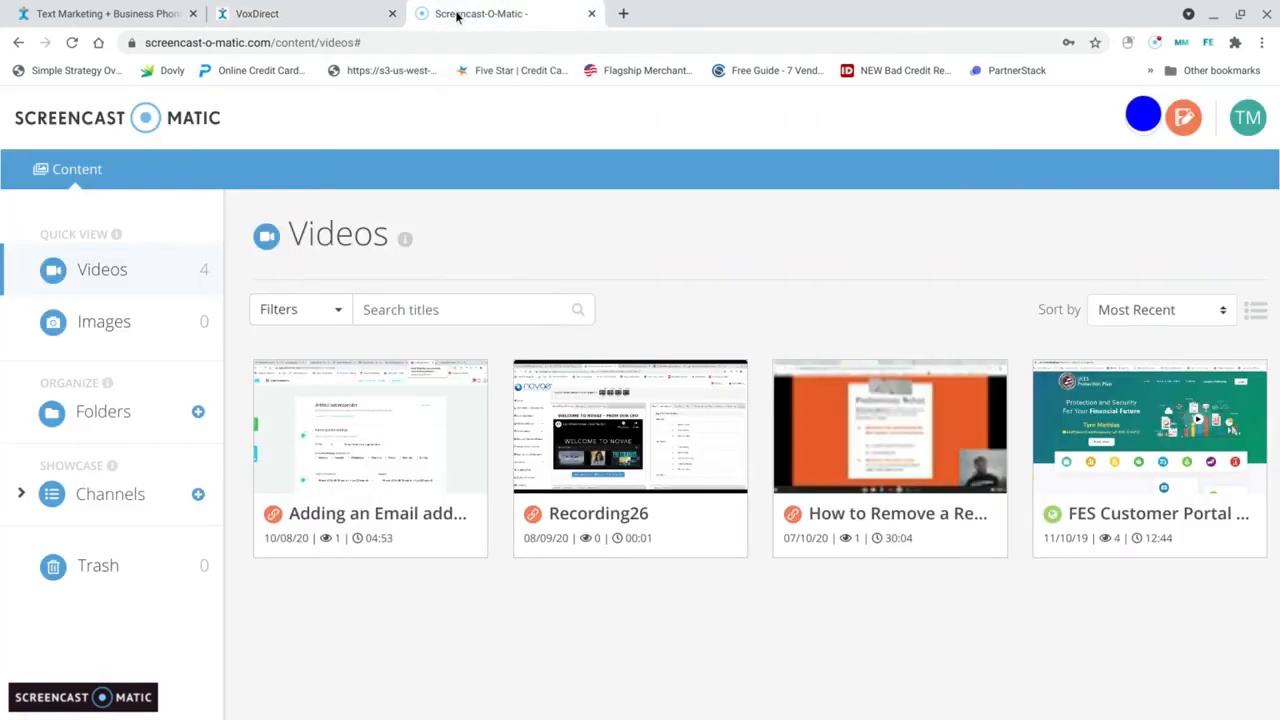